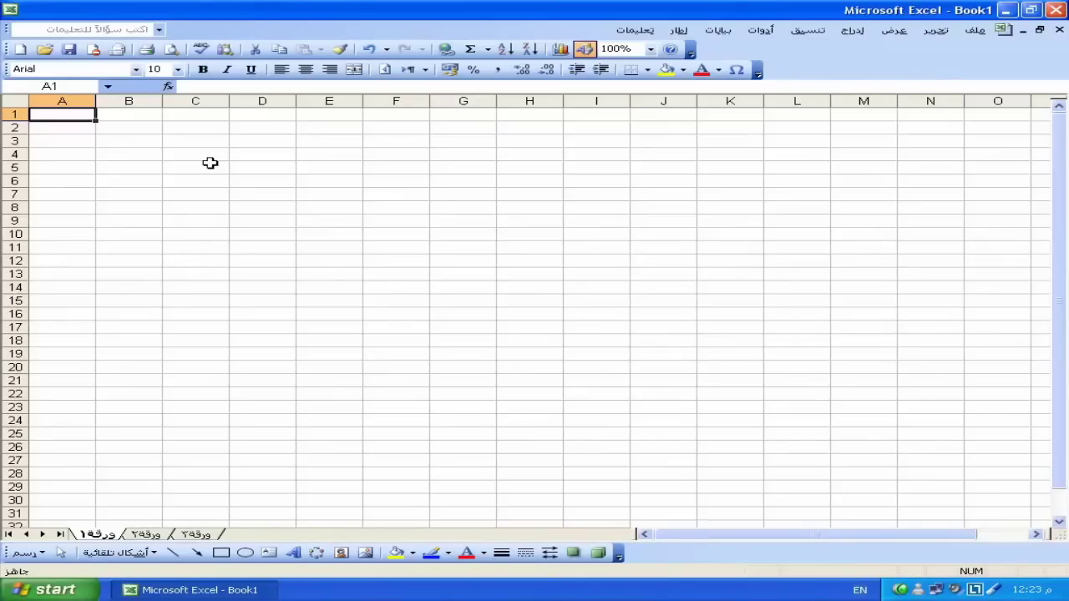
Enter 2 in A1 and 3 in B1.
type("2")
key("Return")
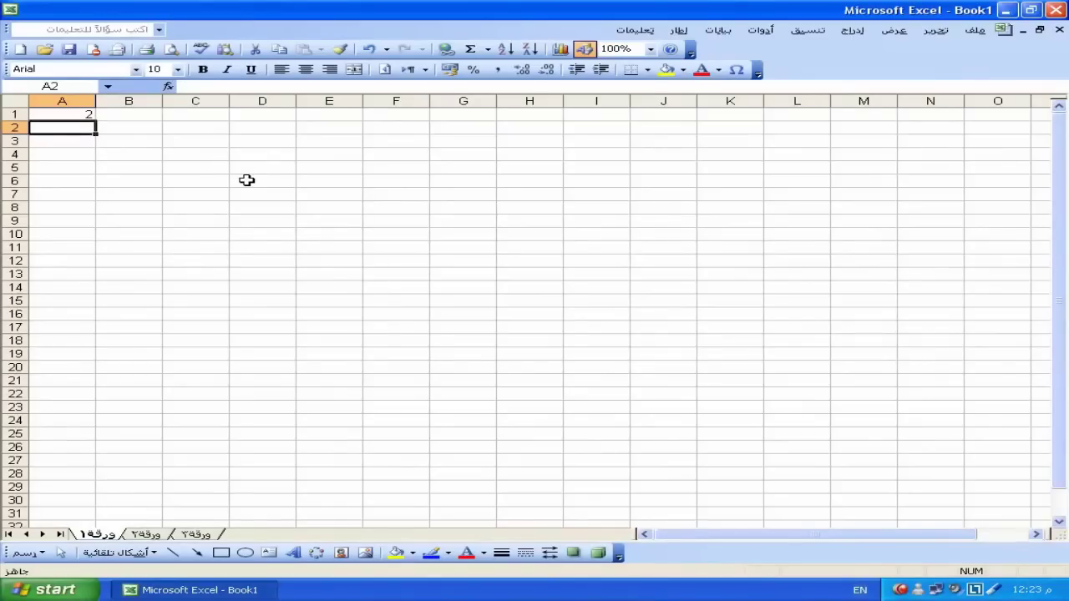
key("Up")
key("Right")
type("3")
key("Tab")
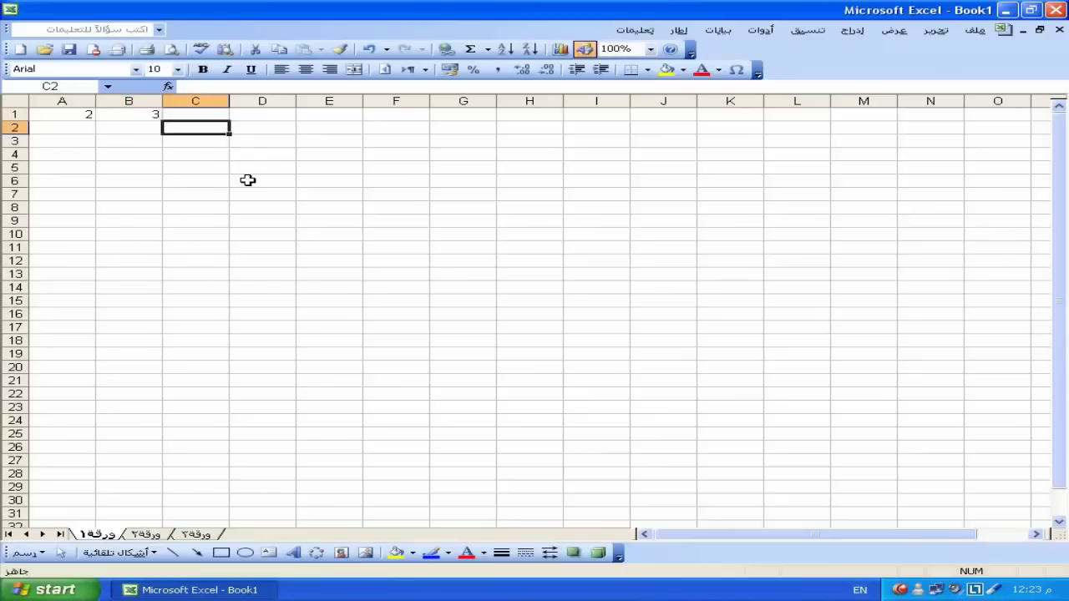
Add them in C1 with =A1+B1, giving 5, then clear C1.
type("=")
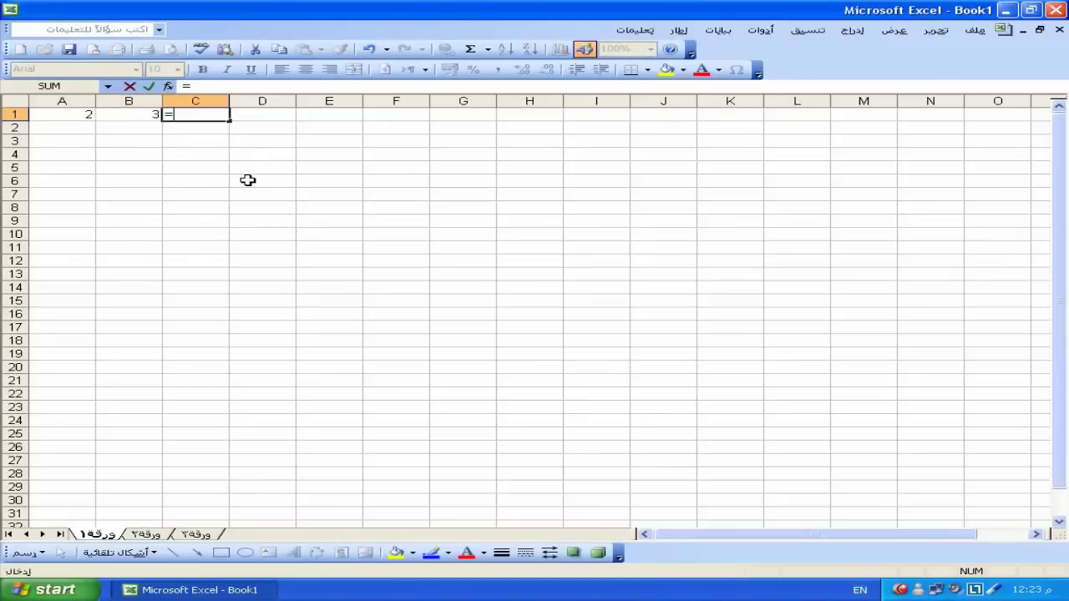
left_click(49, 116)
type("+")
left_click(136, 114)
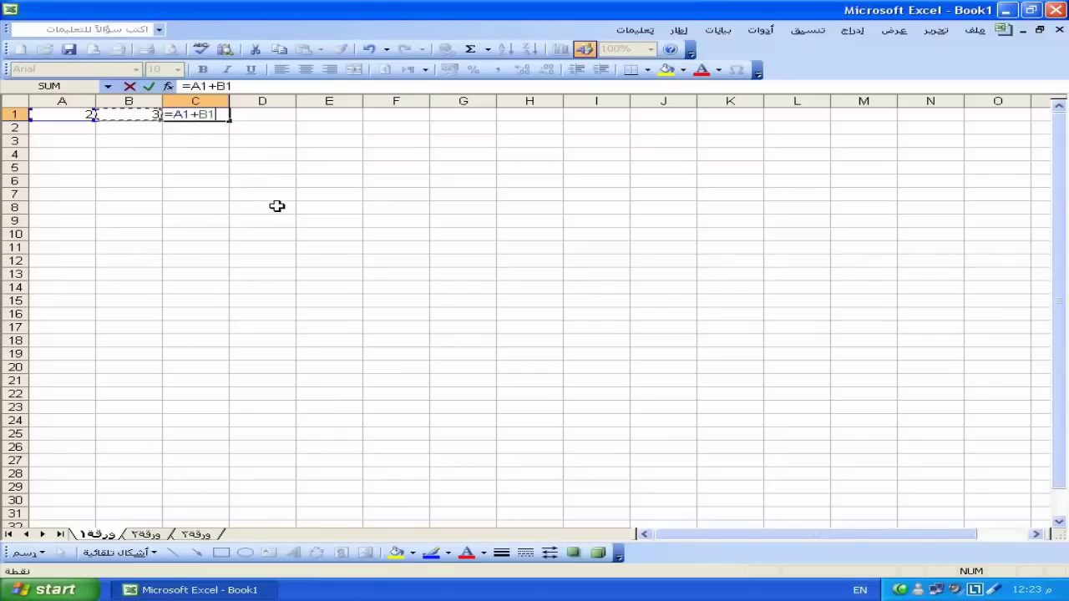
key("Return")
left_click(219, 114)
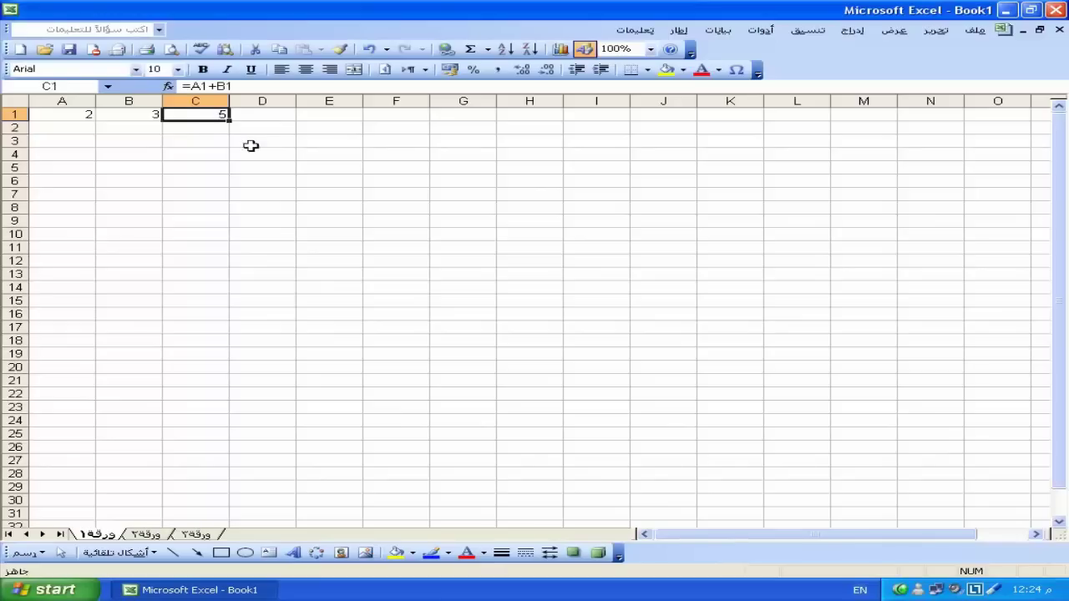
key("Delete")
Enter =sum(A1:B1) in C1 to show 5, dismissing the antivirus popup.
type("=sum")
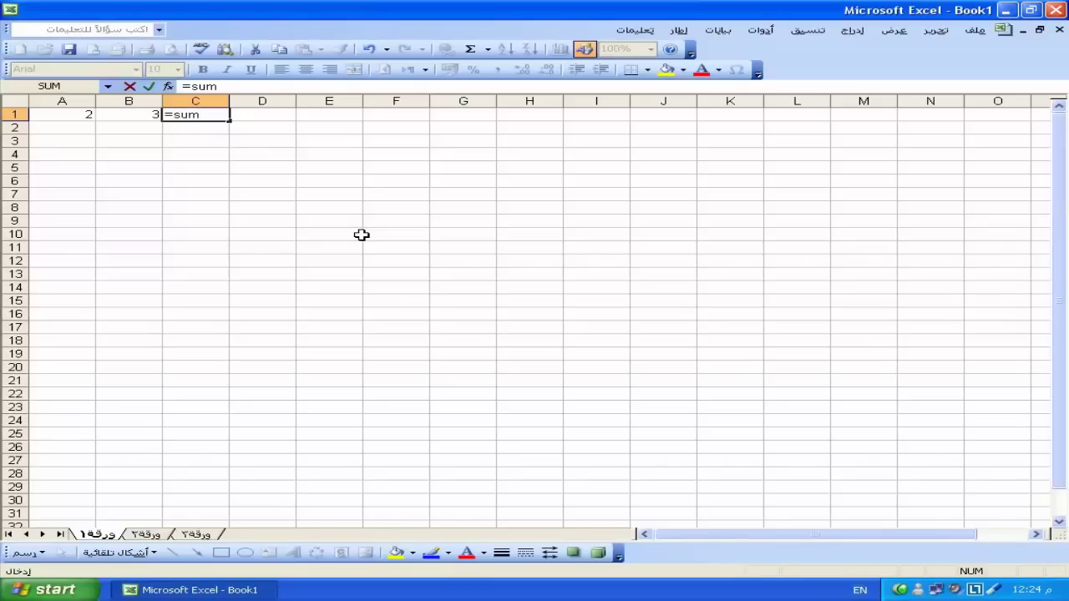
type("(")
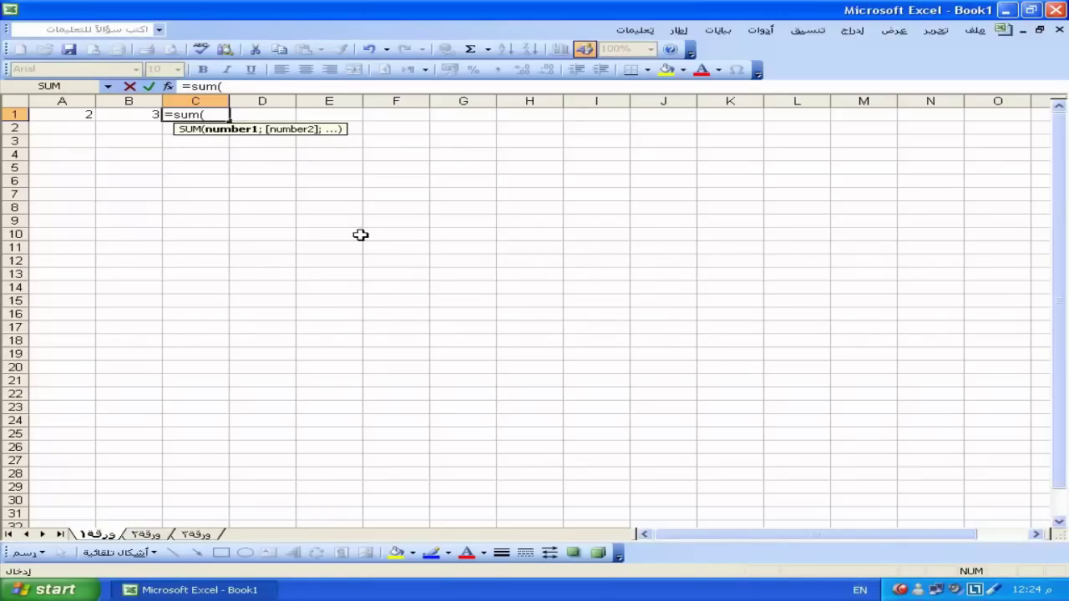
left_click_drag(45, 113, 121, 114)
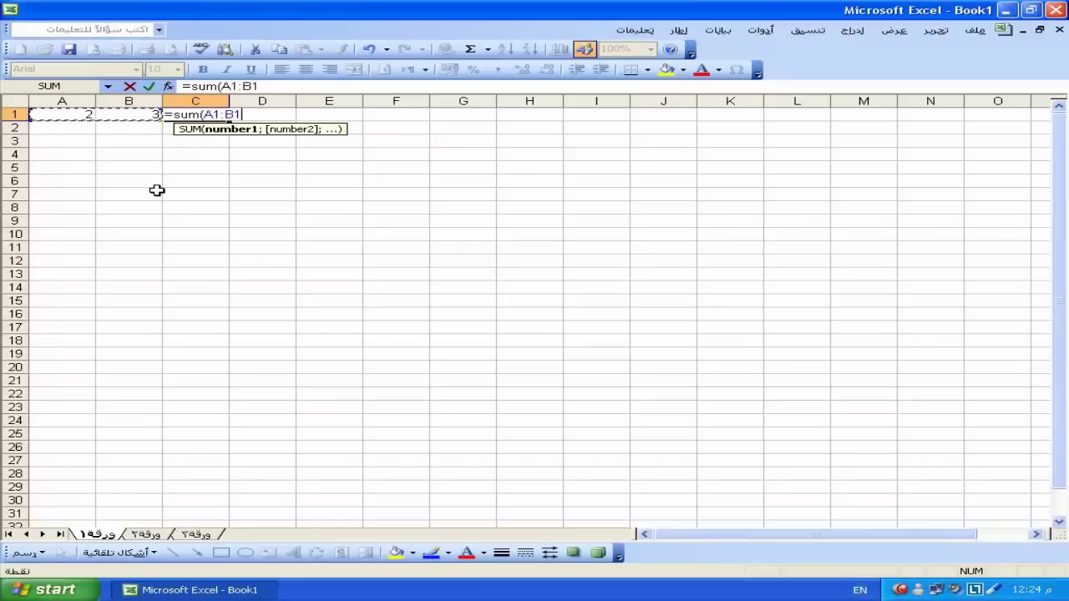
type(")")
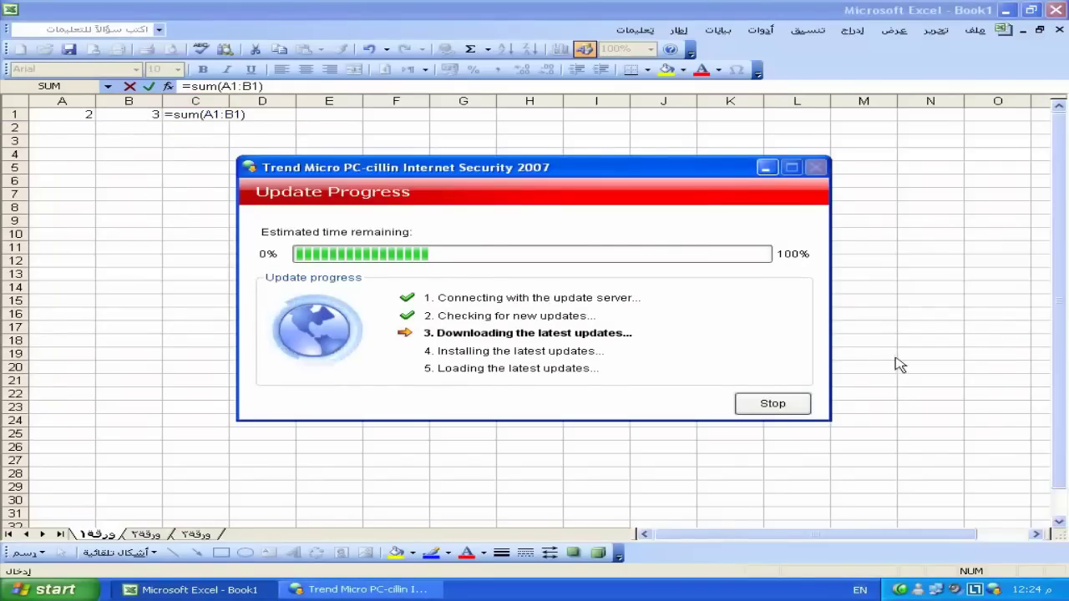
left_click(765, 167)
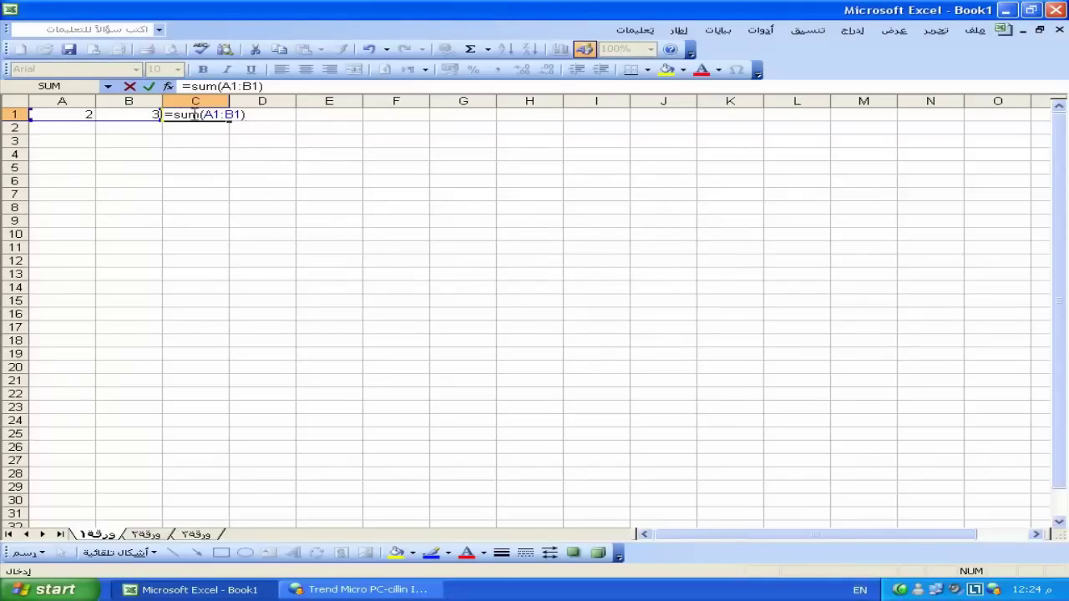
key("Return")
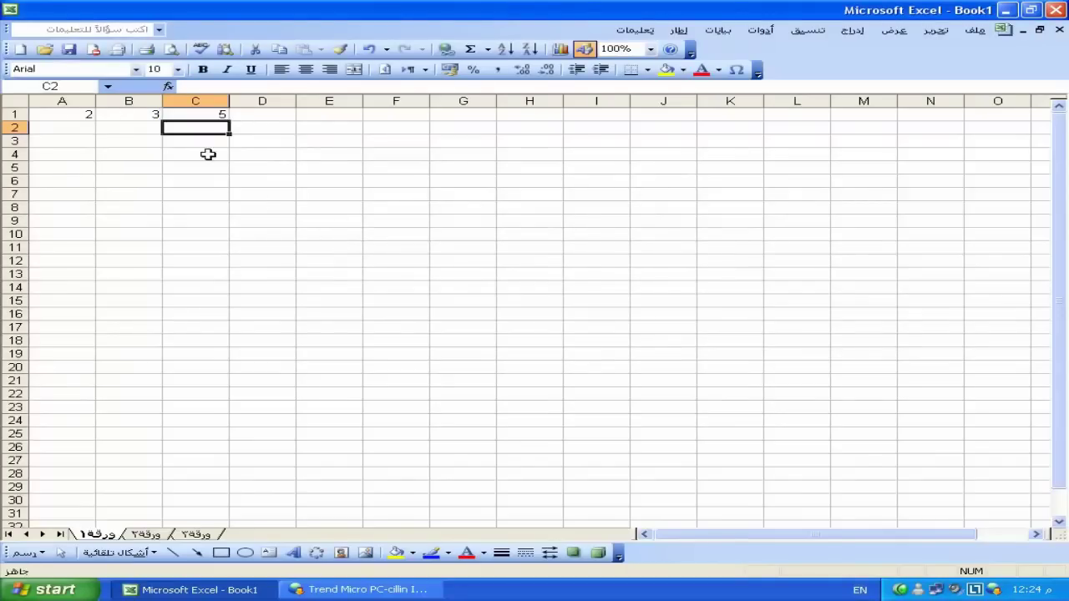
Enter 2 in A2 and 4 in B2.
left_click(91, 129)
type("2")
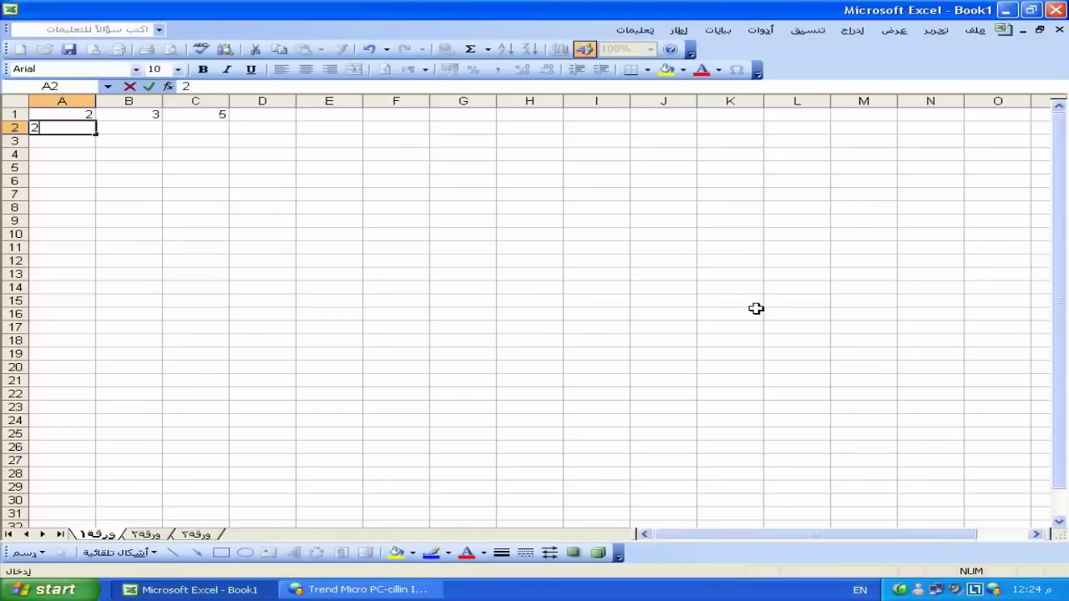
key("Return")
key("Up")
key("Right")
type("4")
key("Return")
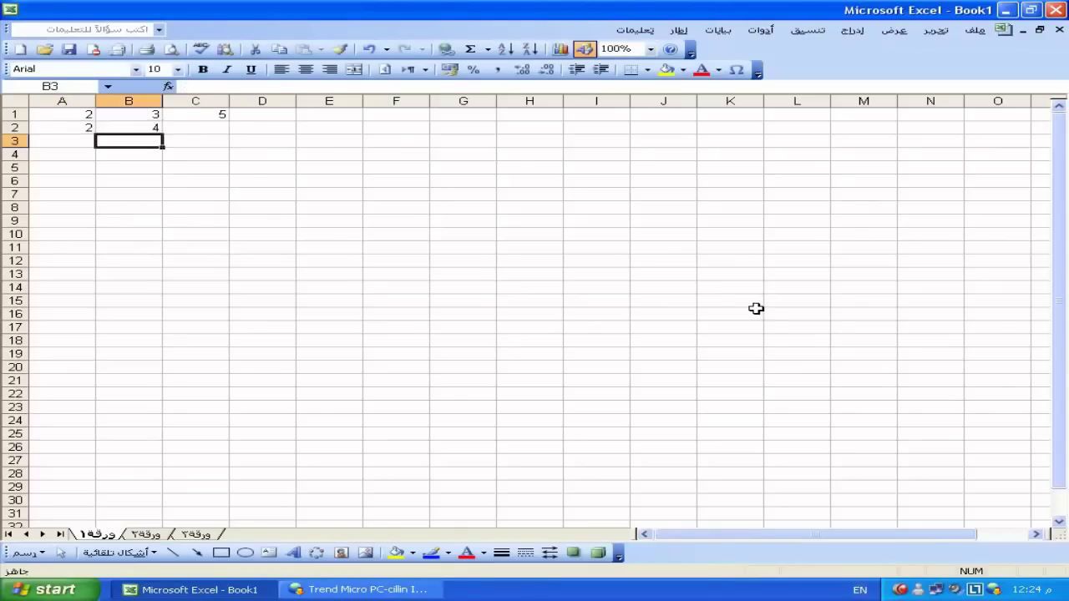
Total row 2 in C2 with =sum(A2:B2), showing 6.
key("Up")
key("Right")
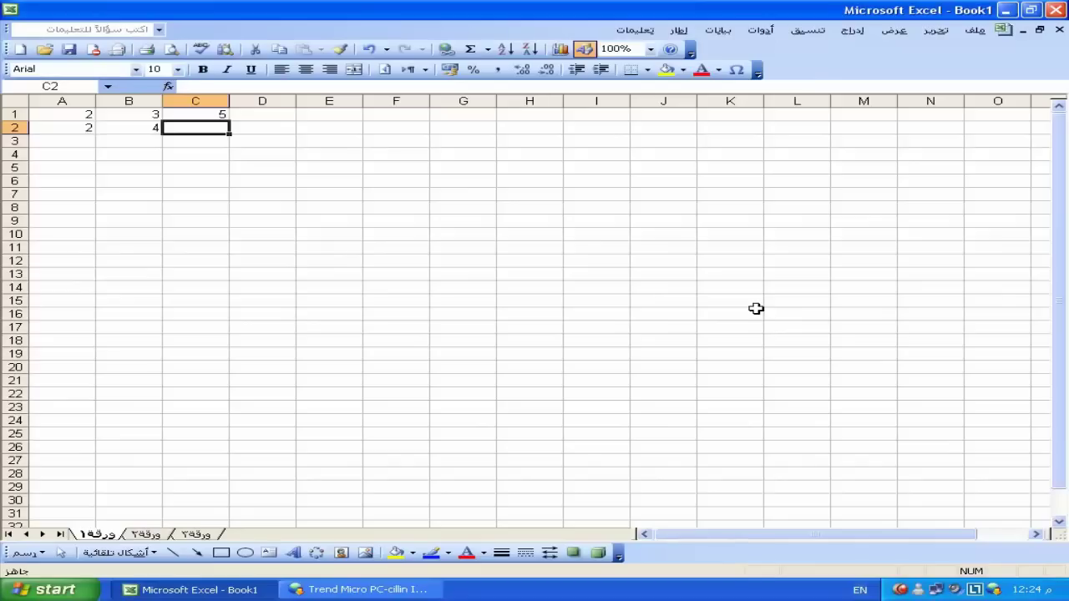
type("=sum(")
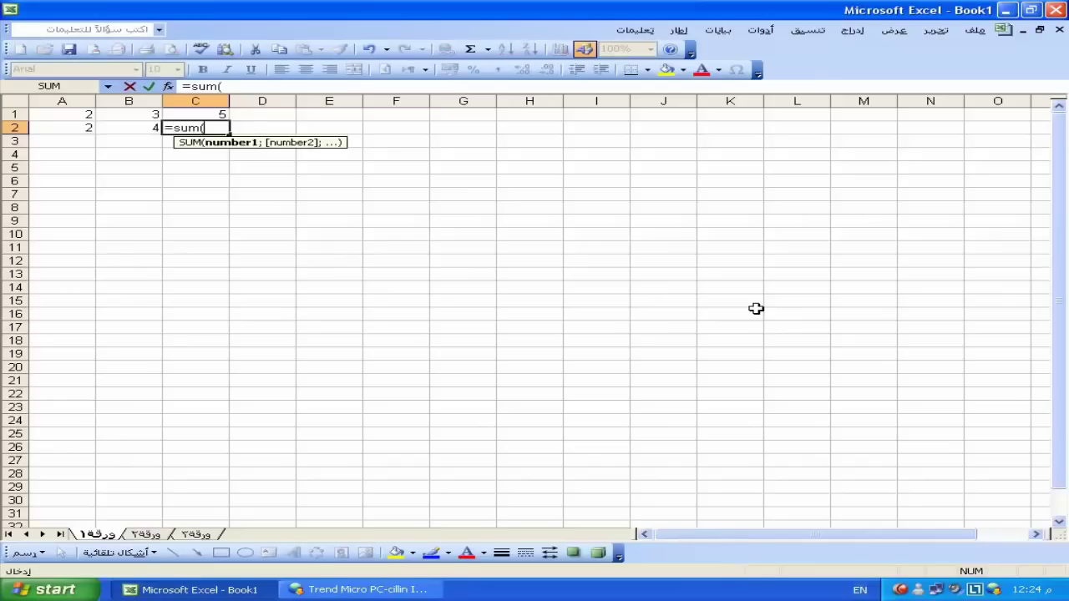
left_click(85, 128)
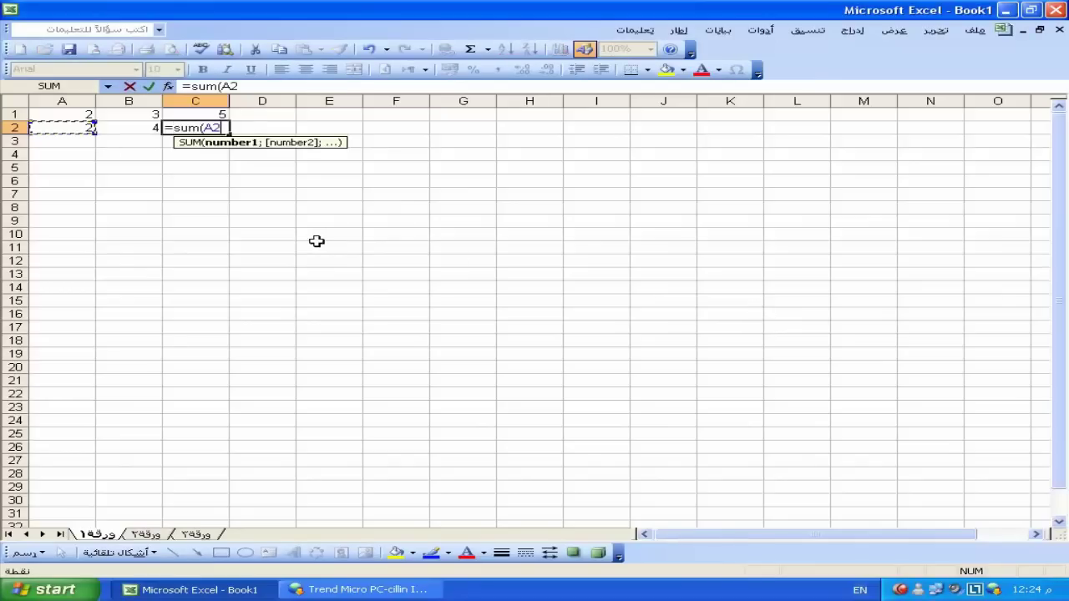
key("F8")
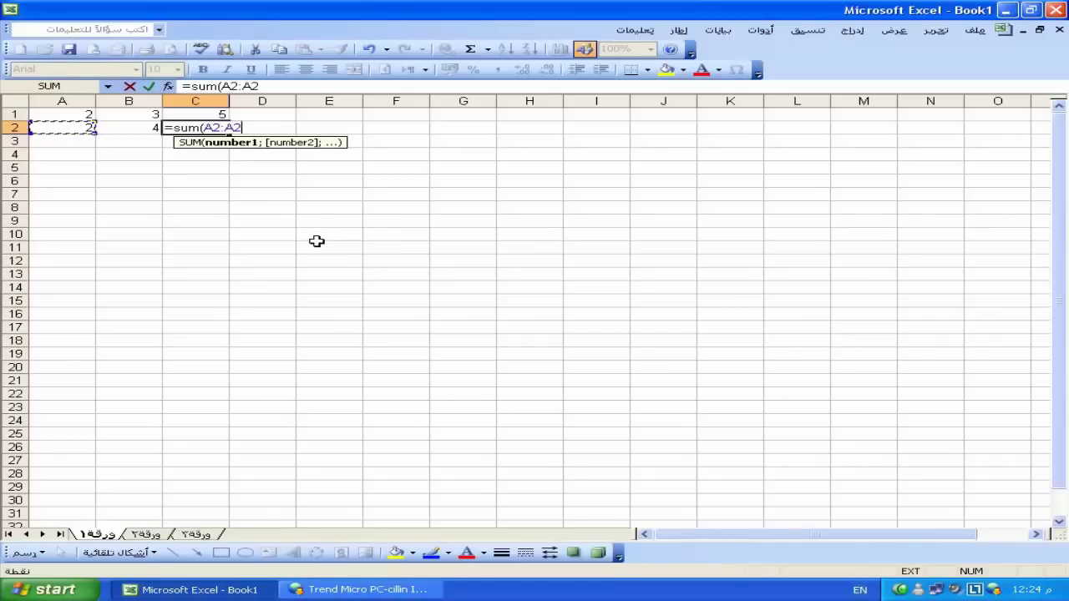
left_click(148, 125)
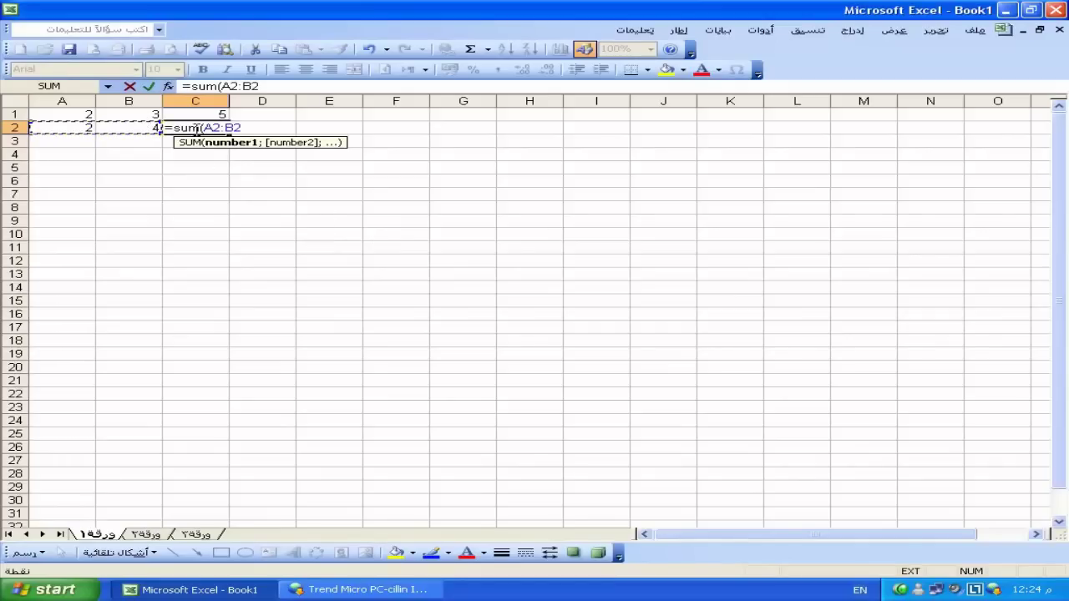
type(")")
key("Return")
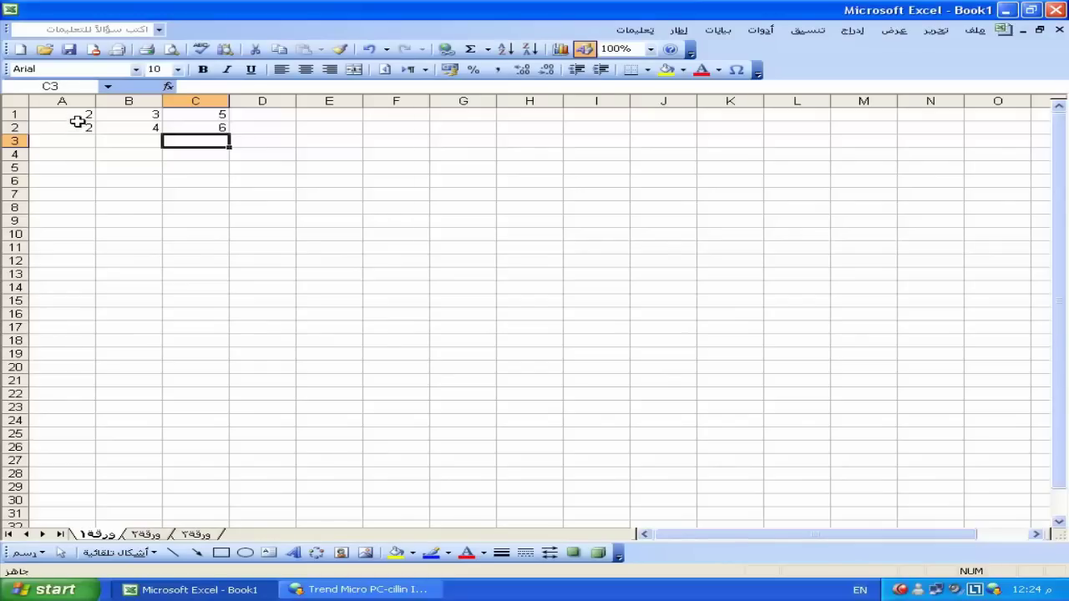
left_click_drag(75, 118, 81, 308)
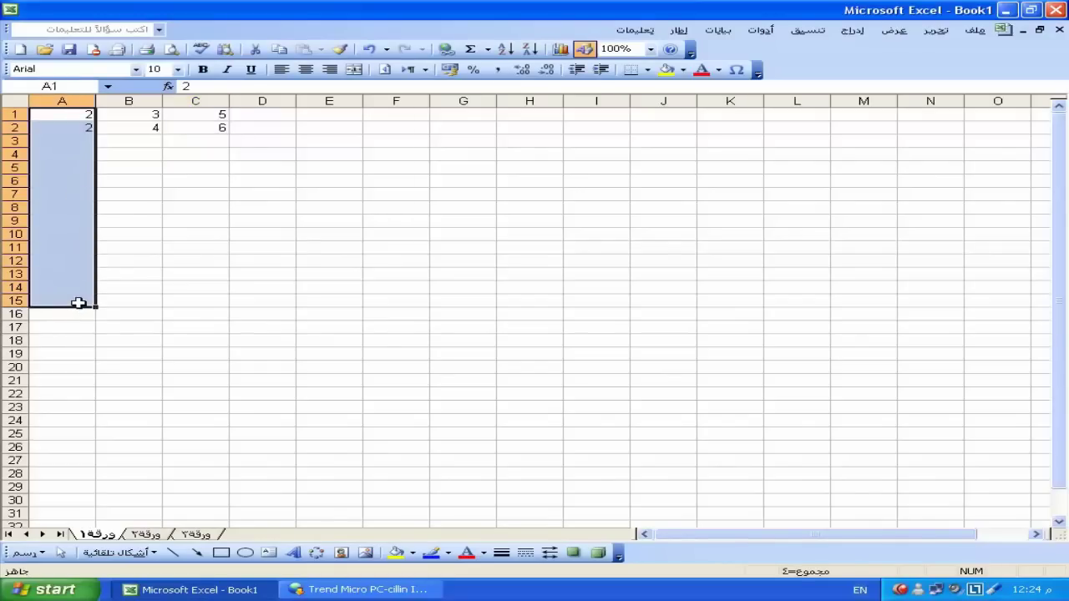
Fill A1:A15 with 2 and put =sum(A1:A15) in A16, showing 30.
type("2")
key("ctrl+Return")
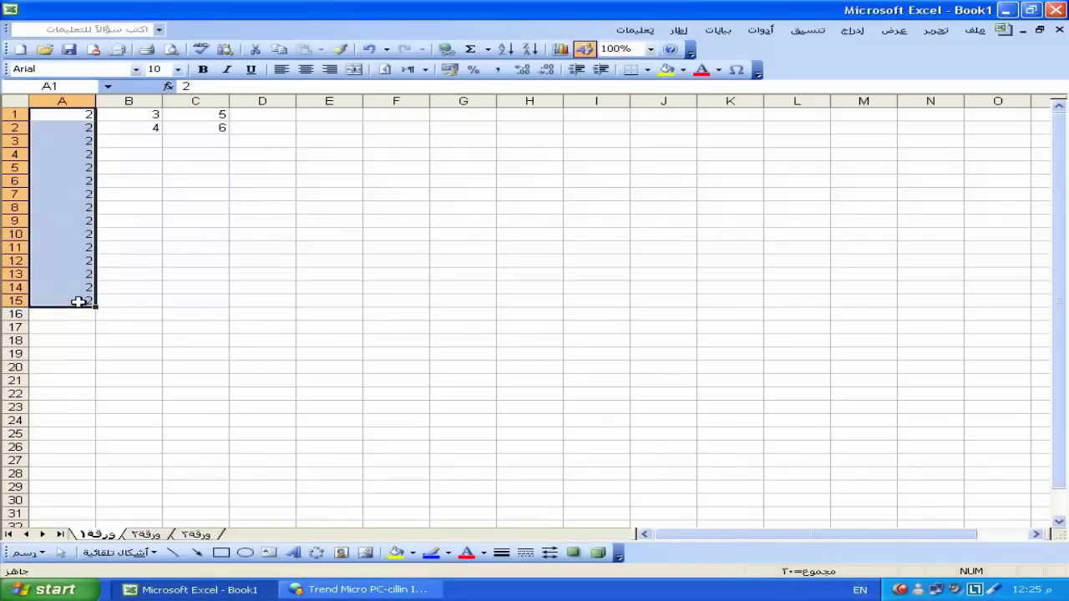
left_click(74, 315)
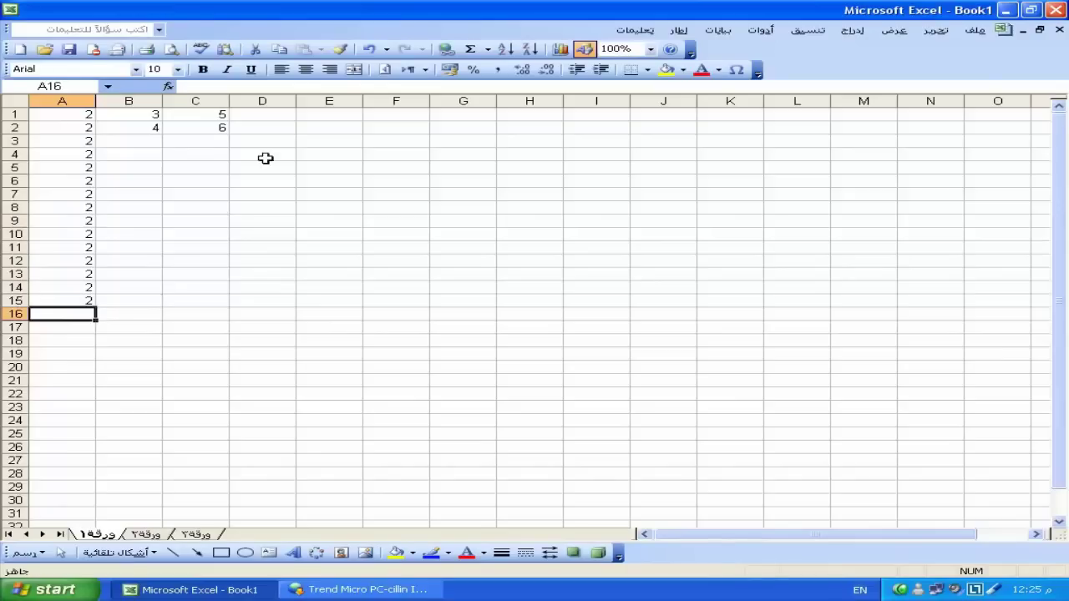
type("=sum")
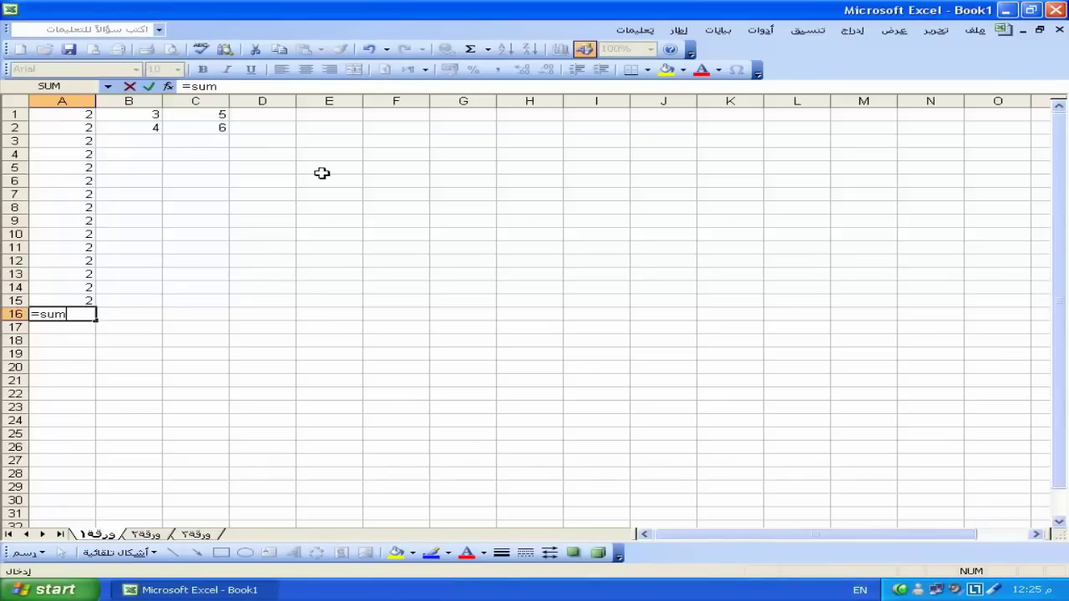
type("(")
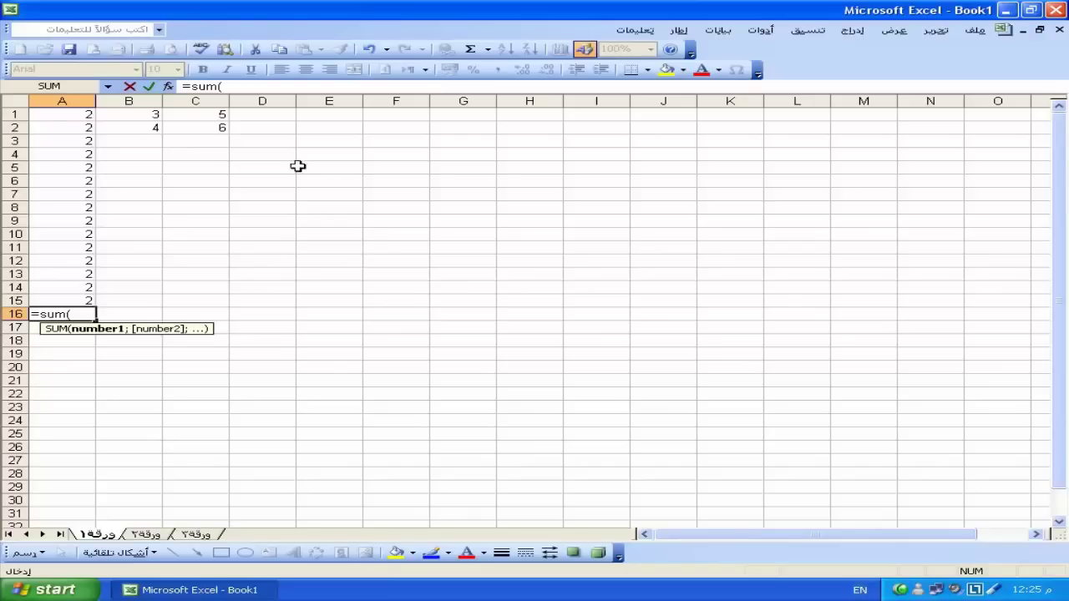
left_click(79, 117)
left_click_drag(79, 117, 81, 302)
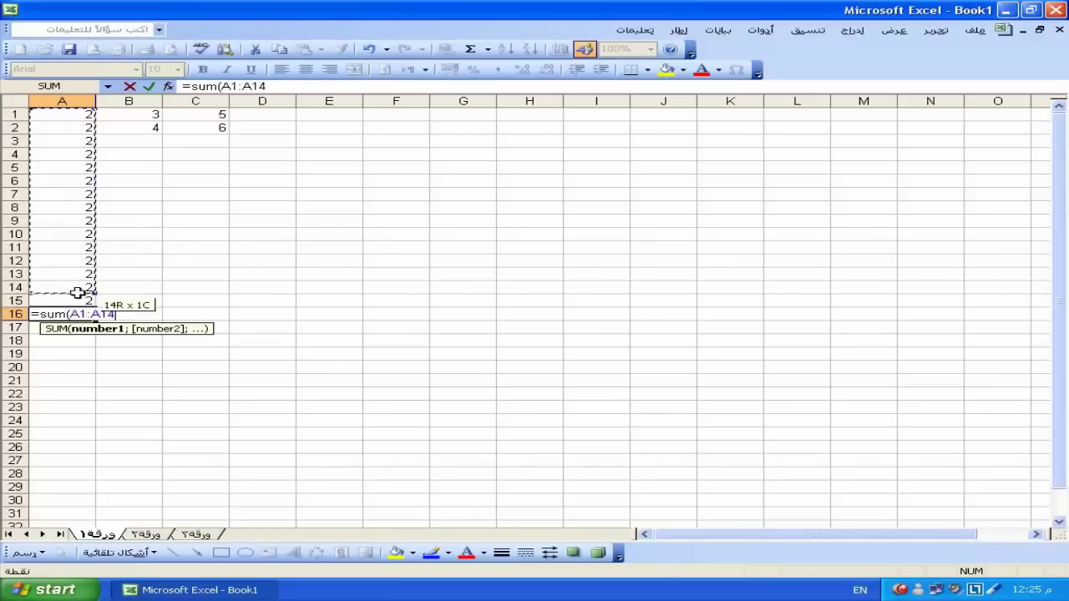
type(")")
key("Return")
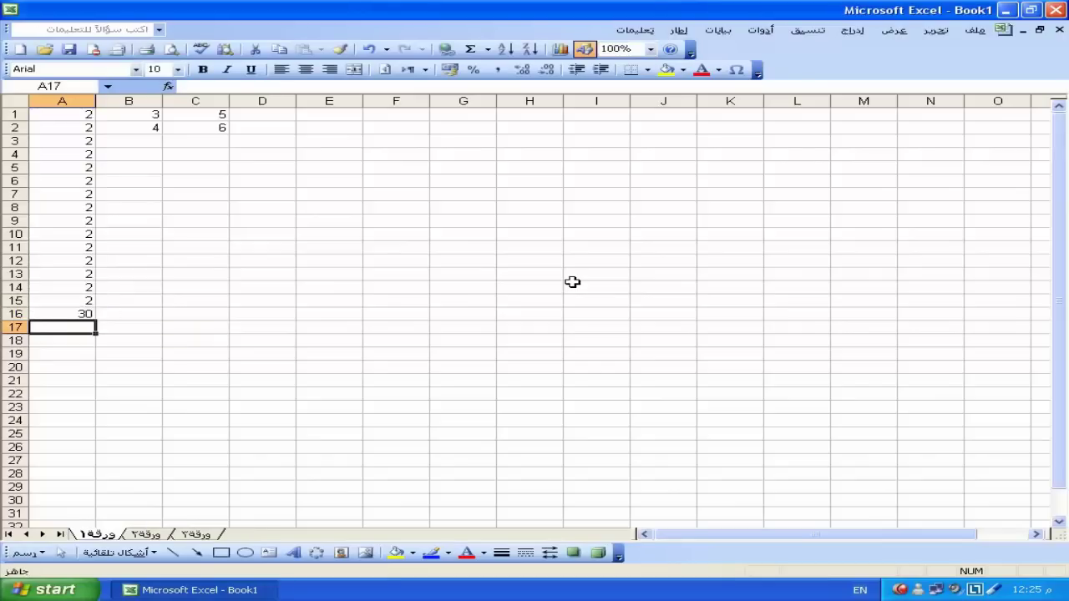
Copy the 3 down through B1:B15 and delete the total in A16.
left_click_drag(149, 117, 153, 295)
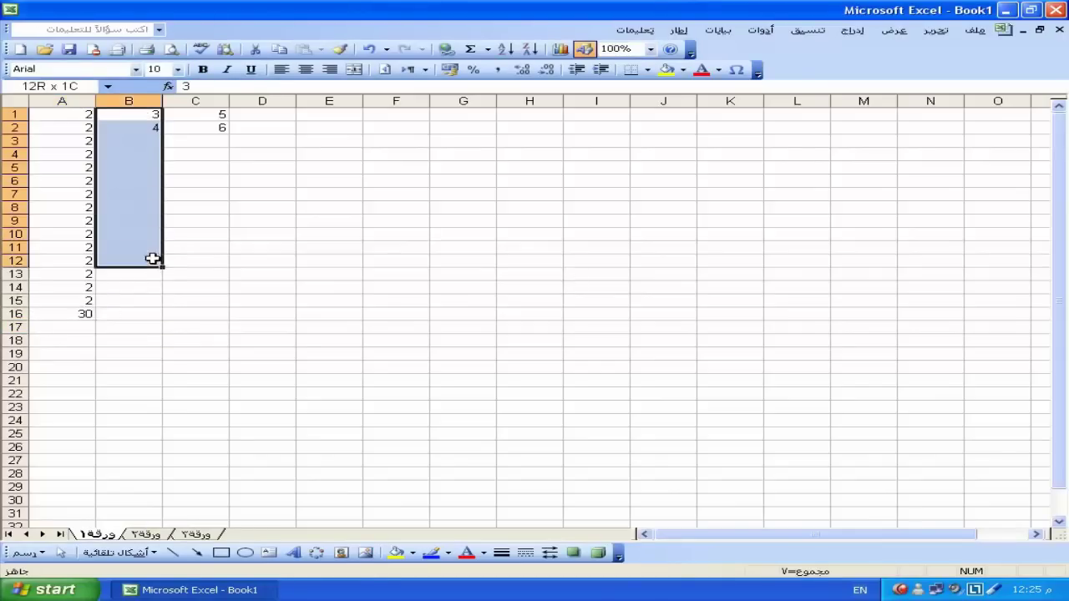
key("ctrl+d")
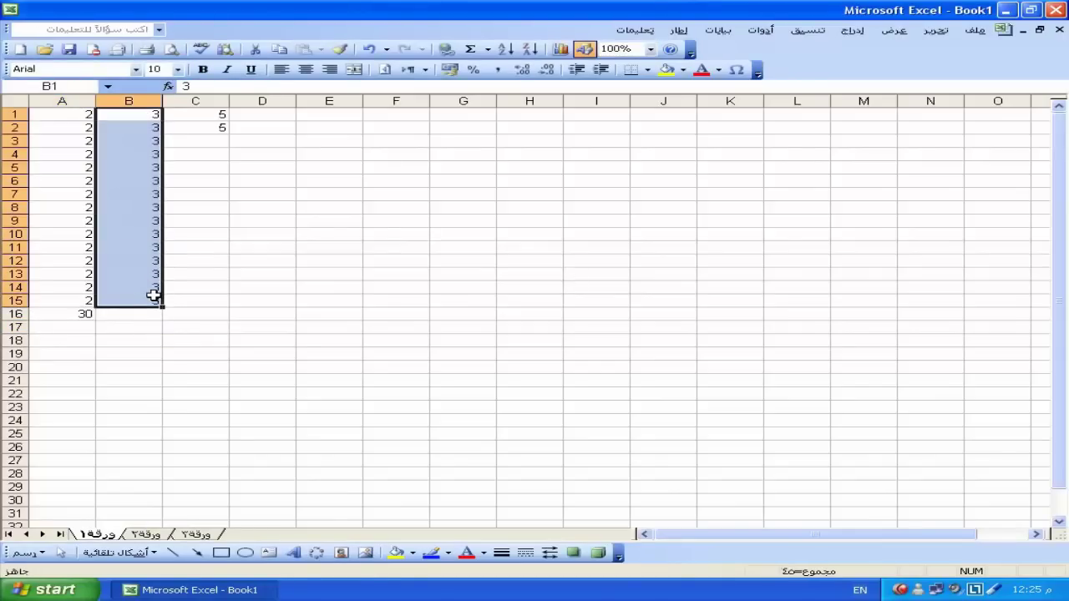
left_click(90, 316)
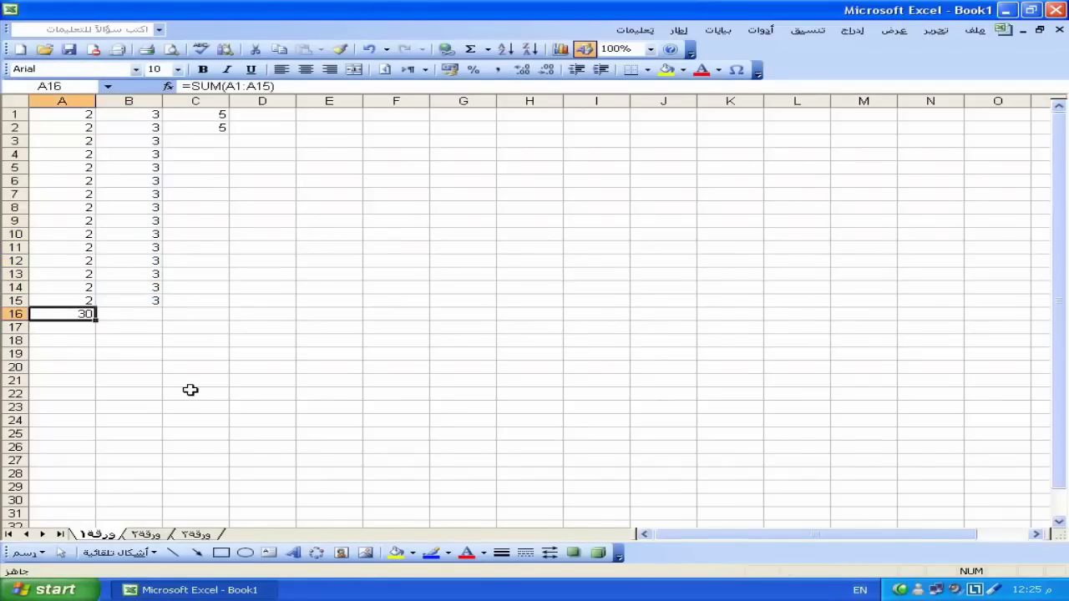
key("Delete")
left_click(134, 315)
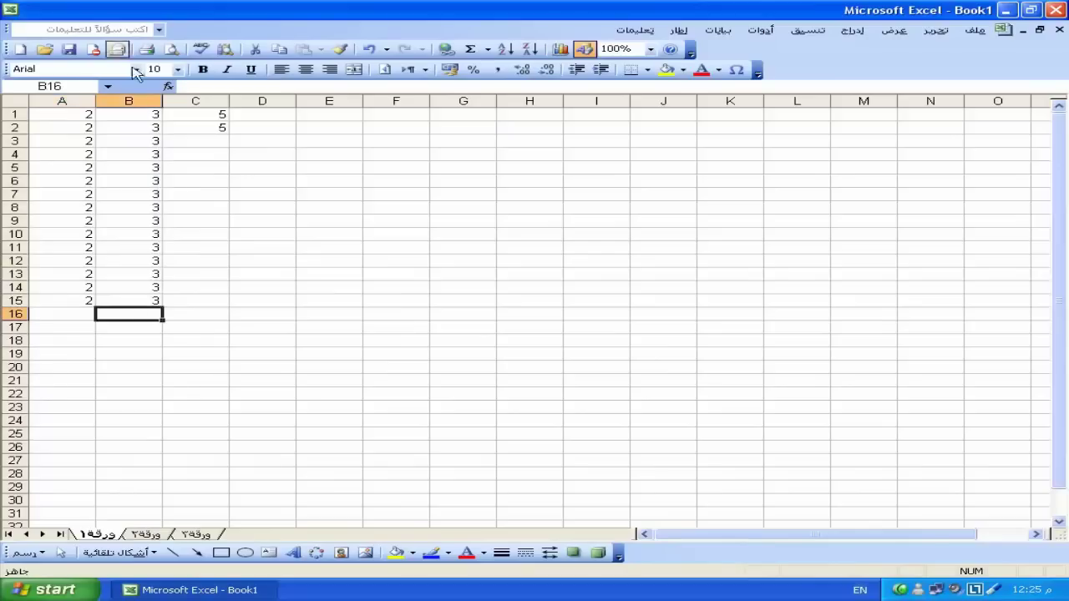
Fill C1:C15 with the value 5.
left_click_drag(201, 120, 197, 300)
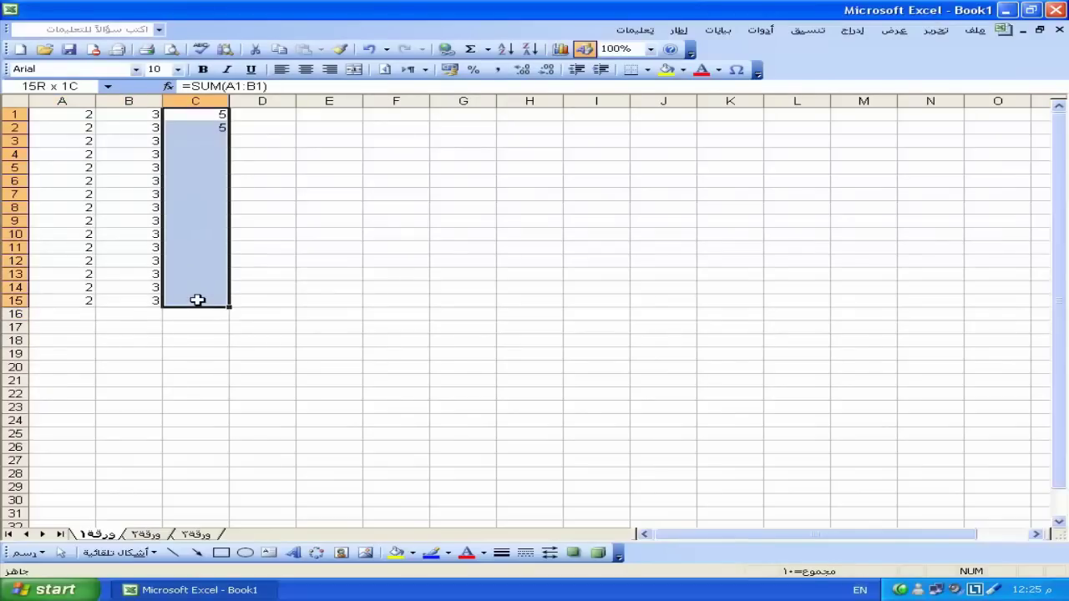
type("5")
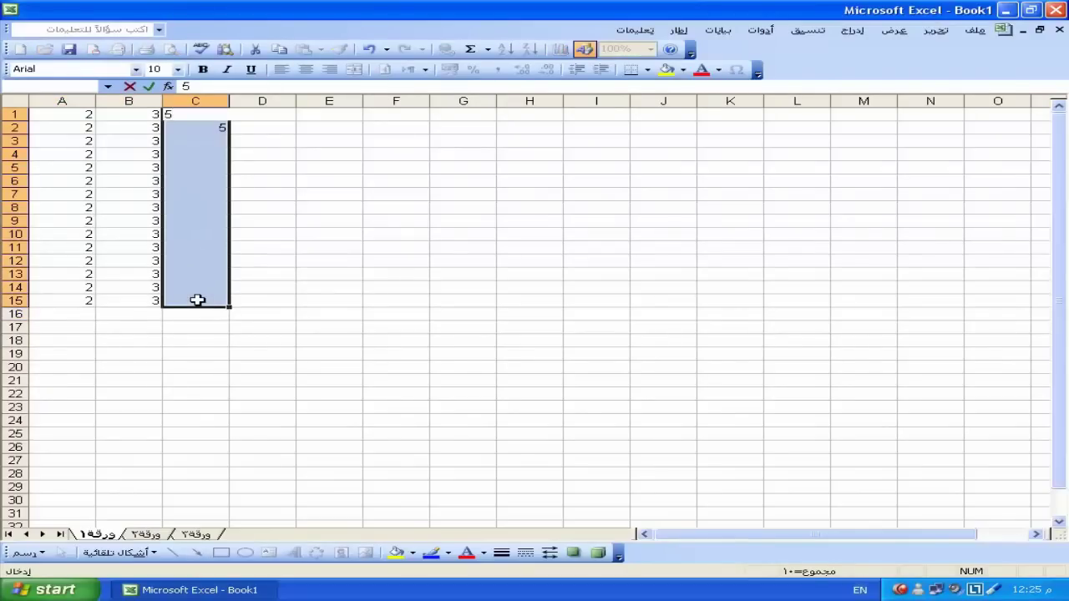
key("ctrl+Return")
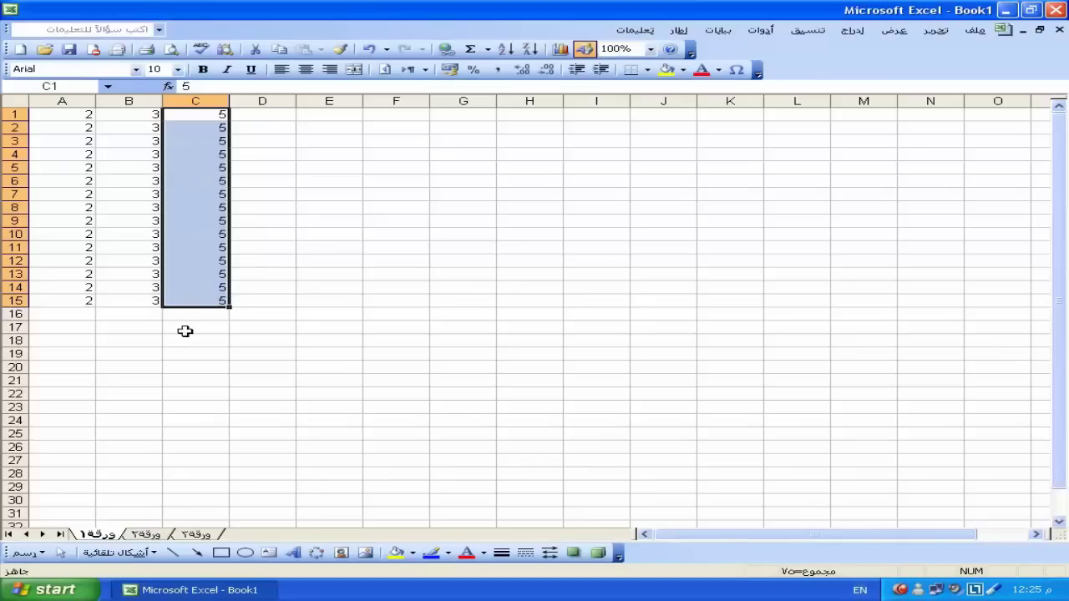
left_click(185, 313)
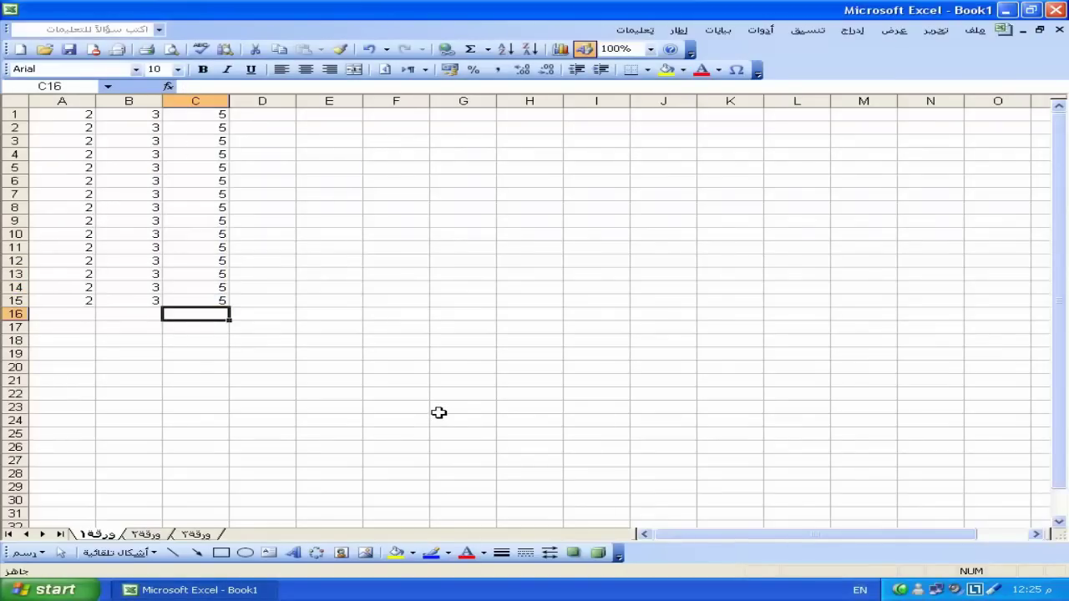
Enter =sum(A1:A15;C1:C15) in C16, correcting a wrong range, to show 105.
type("=sum")
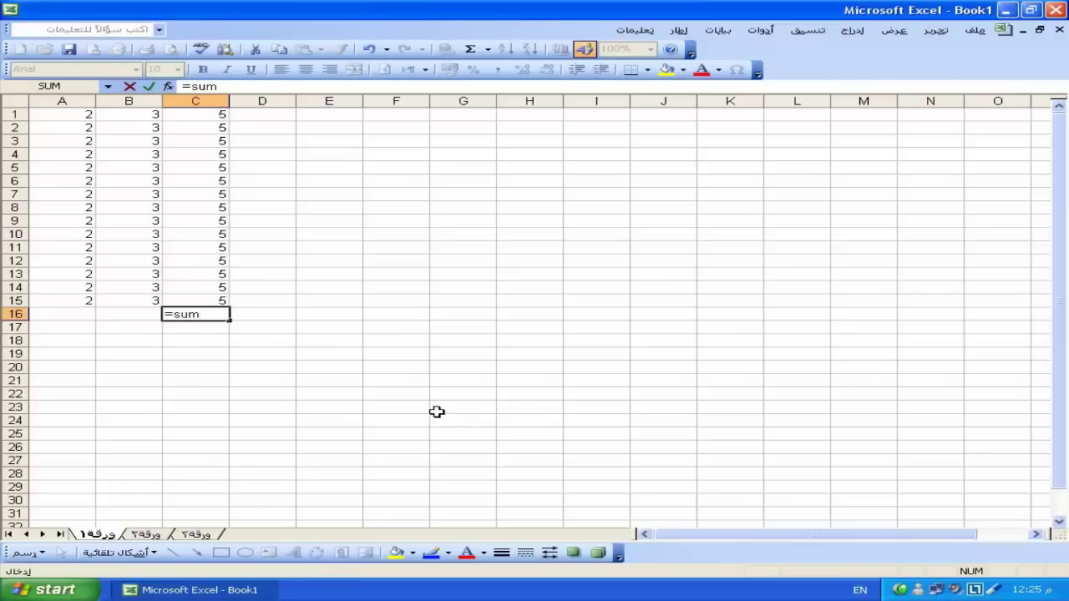
type("(")
left_click(66, 114)
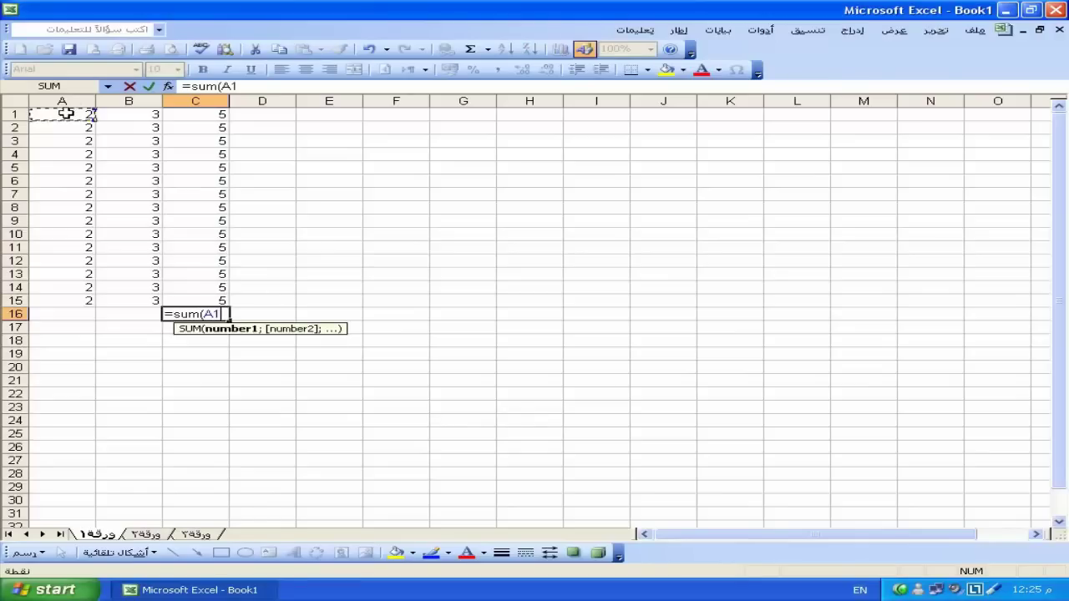
left_click_drag(66, 114, 197, 299)
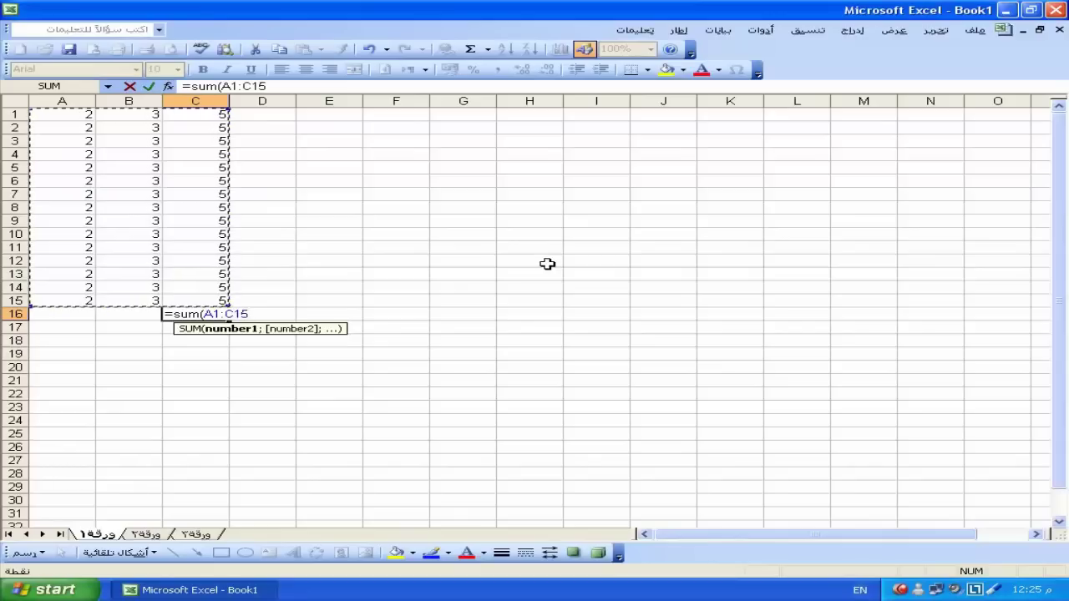
key("BackSpace")
key("BackSpace")
key("BackSpace")
key("BackSpace")
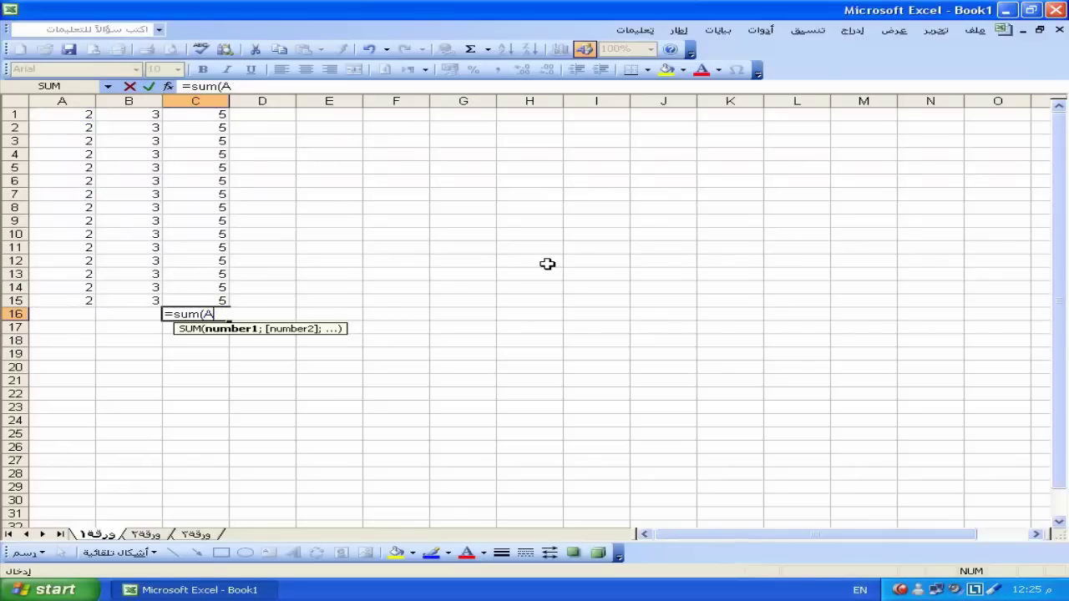
left_click_drag(79, 115, 76, 300)
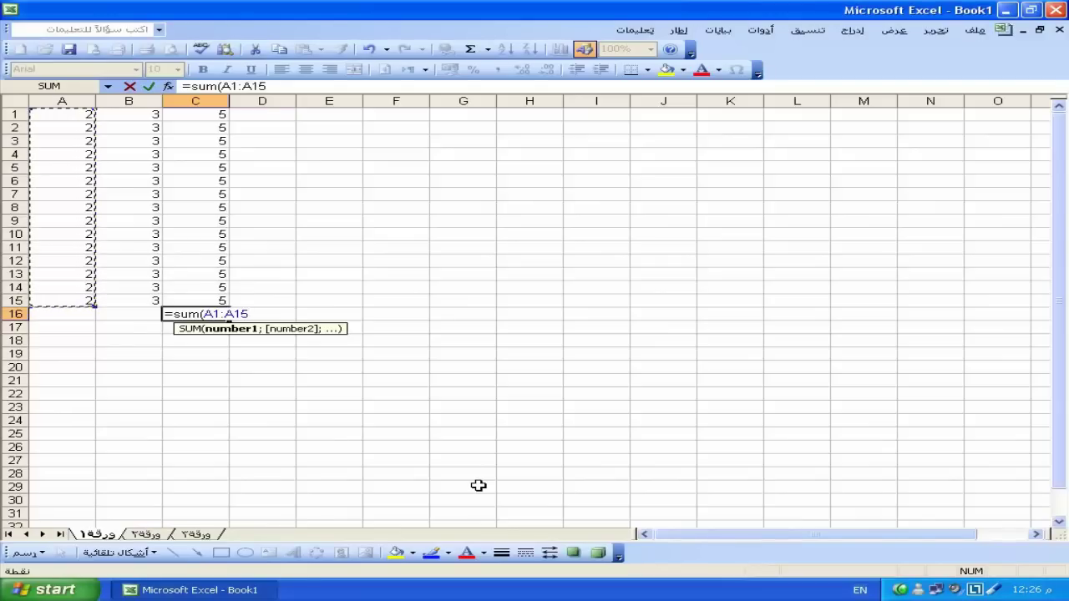
type(";")
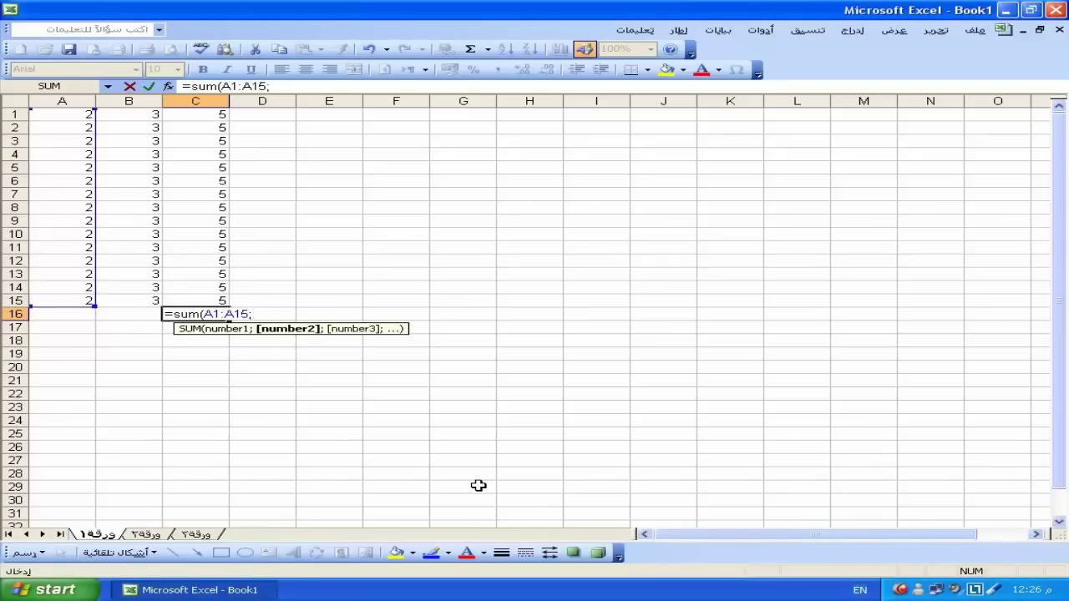
left_click_drag(215, 114, 209, 299)
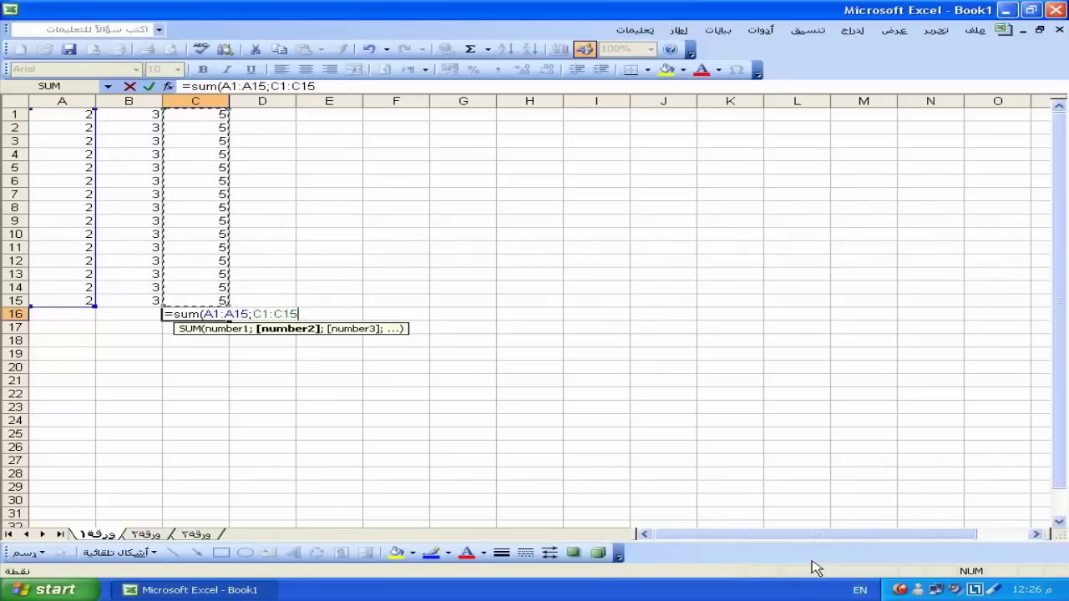
type(")")
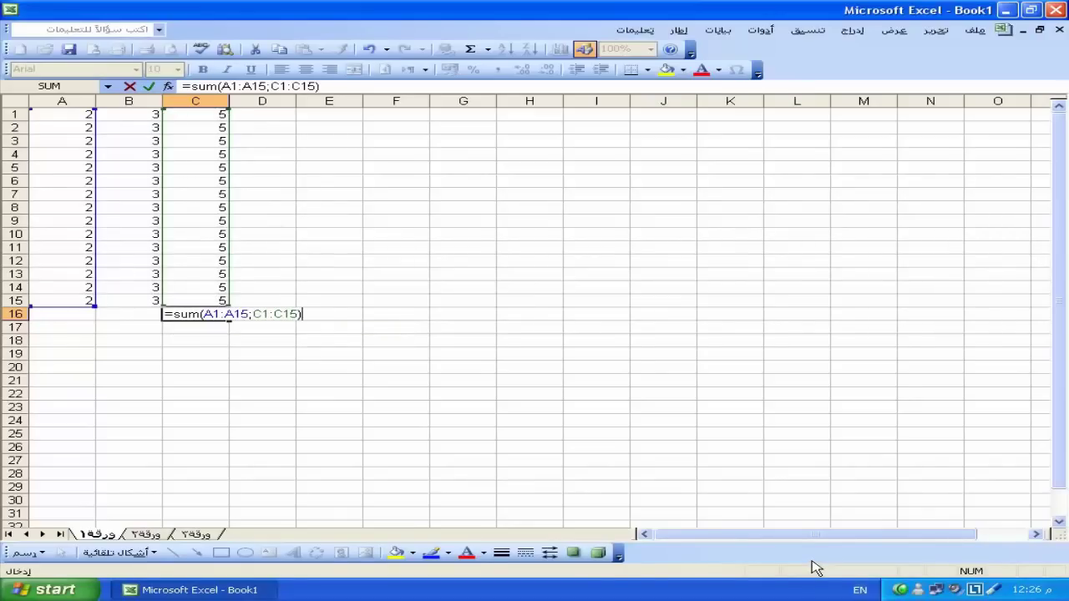
key("Return")
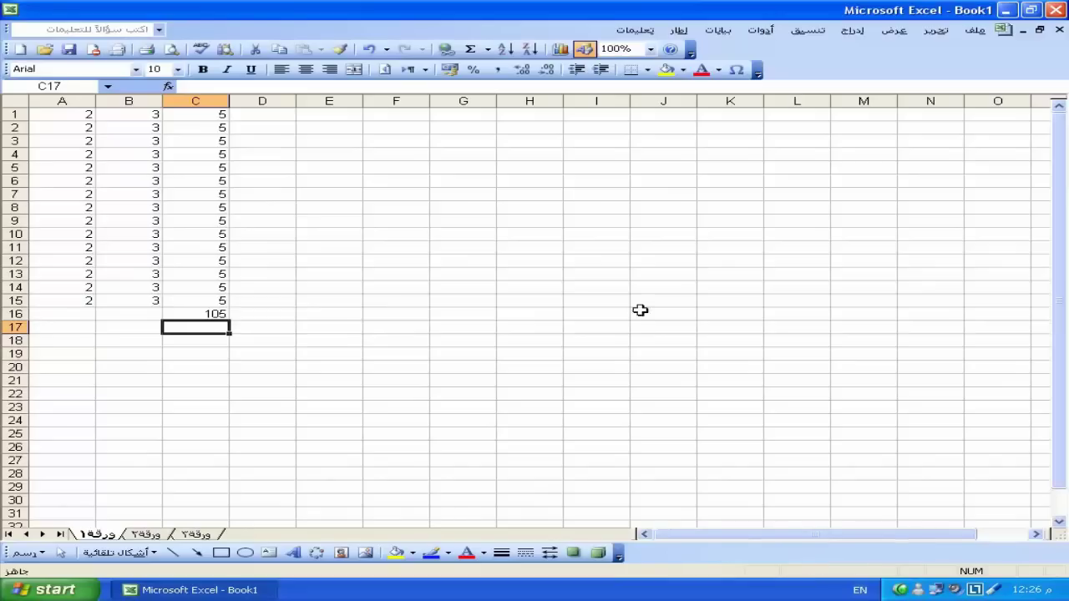
left_click(72, 340)
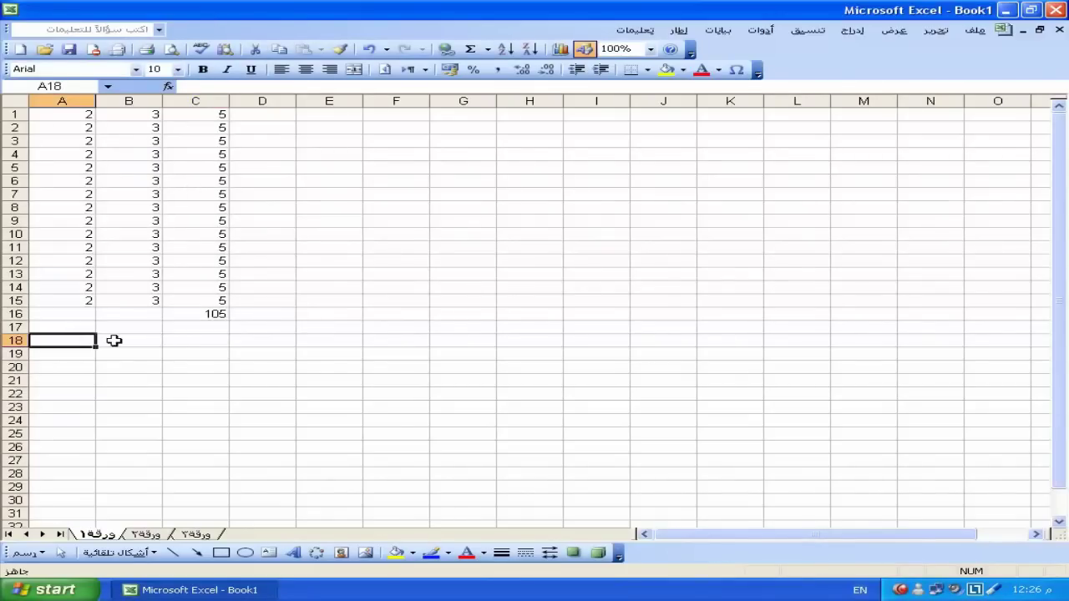
type("=su")
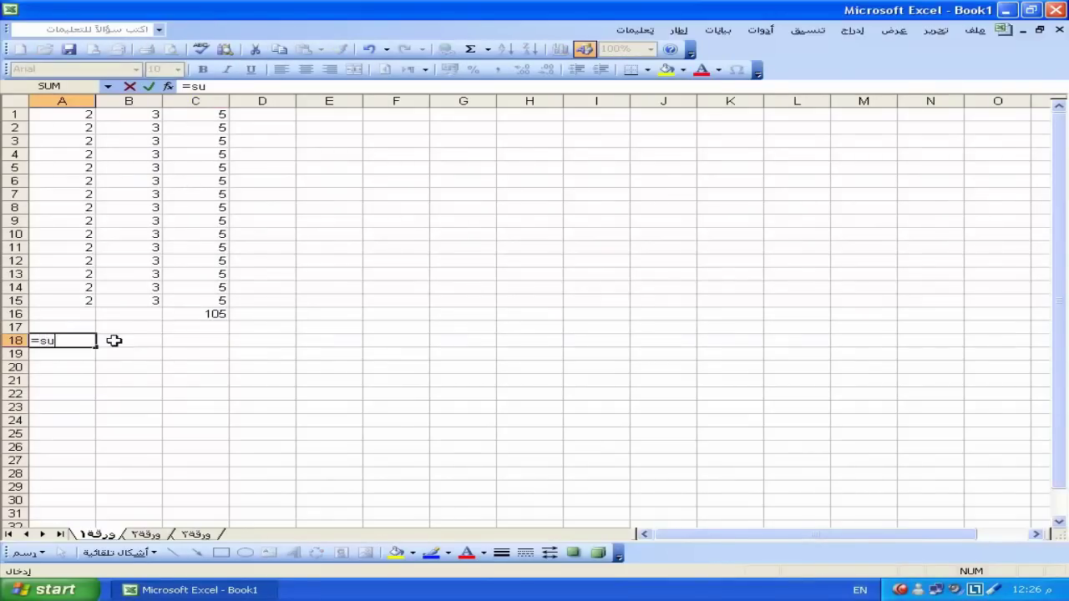
type("m(")
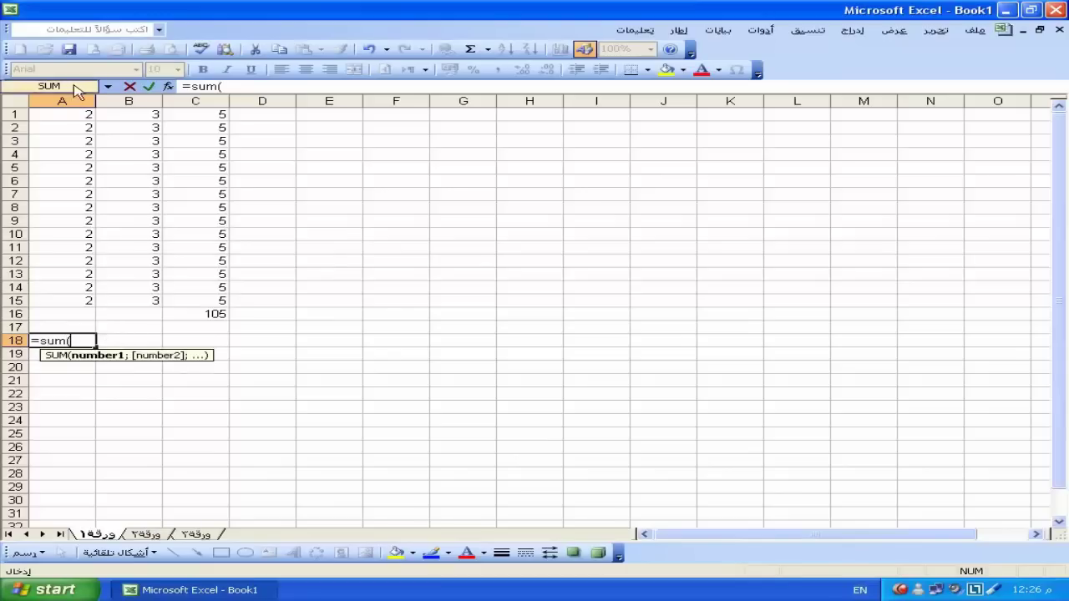
Total A1:A15 in A18 (30) and C1:C15 in A19 (75).
left_click_drag(72, 114, 73, 298)
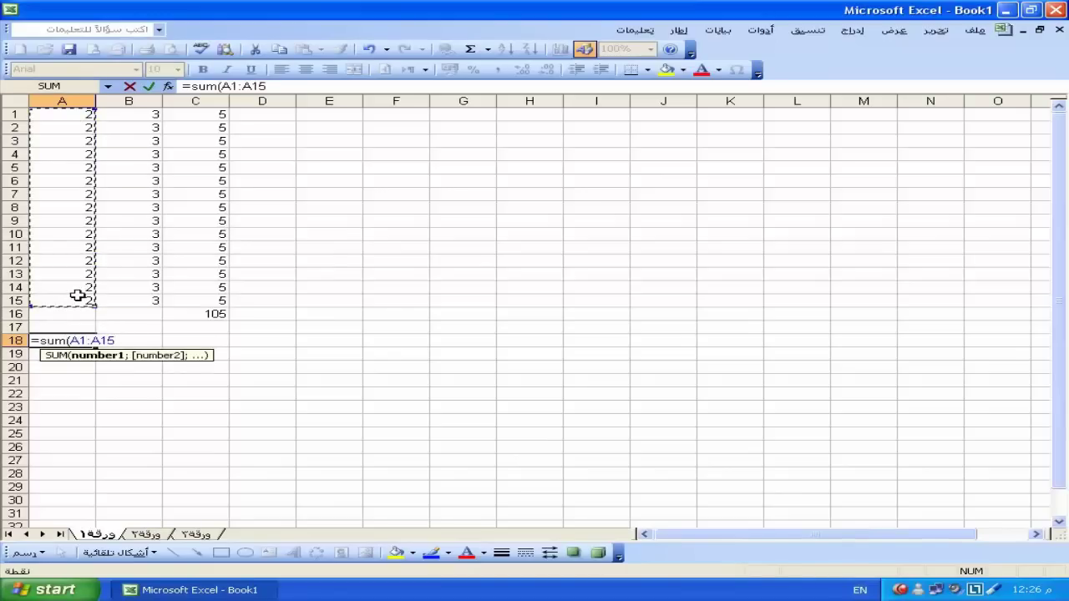
key("Return")
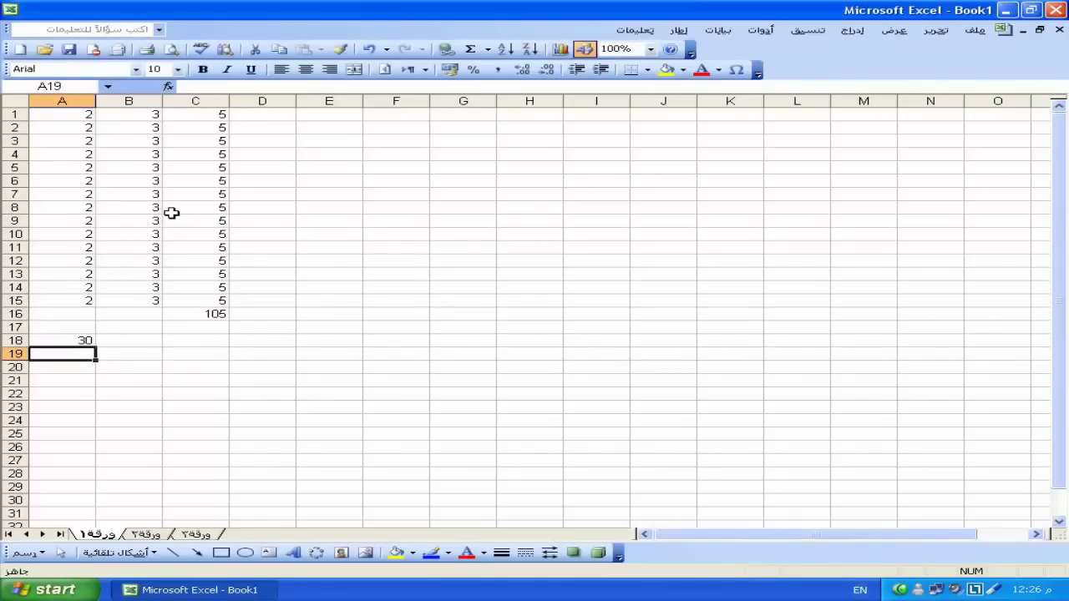
type("=sum")
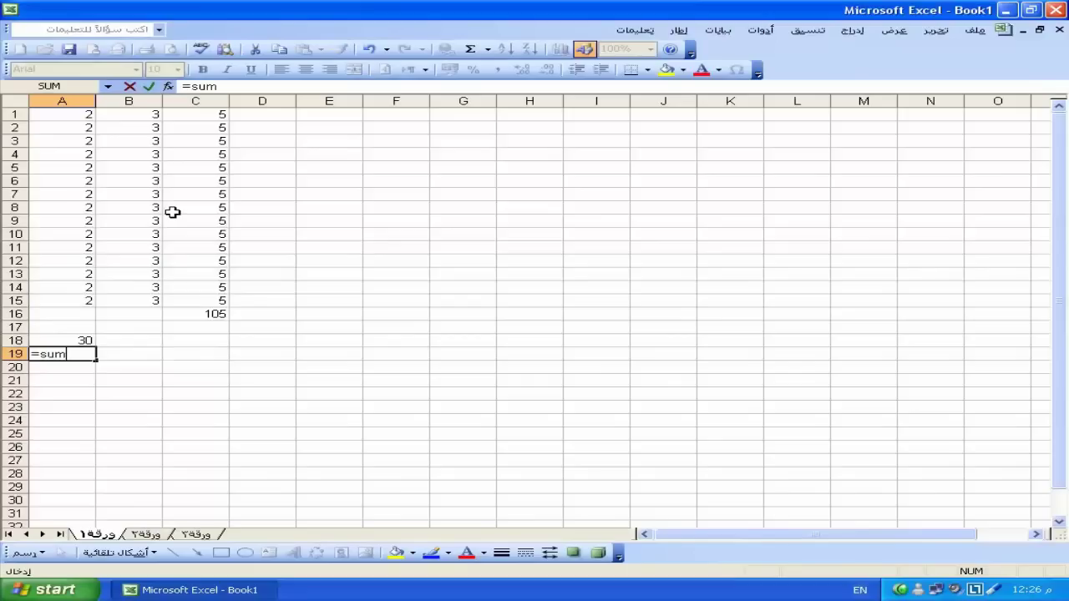
type("(")
left_click_drag(224, 112, 223, 300)
type(")")
key("Return")
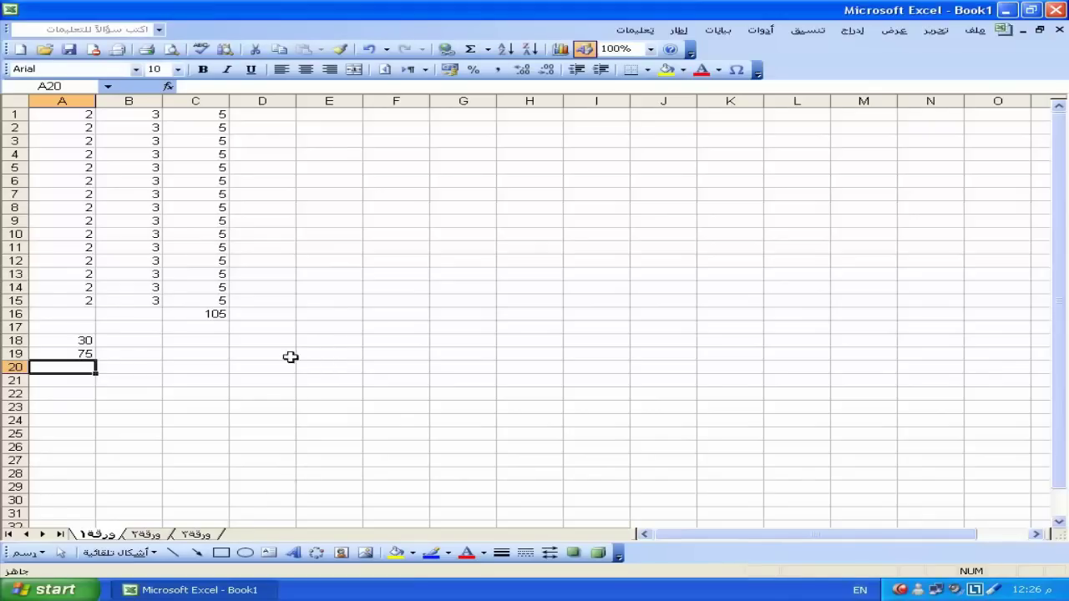
Delete the combined total in C16 and the totals in A18:A19.
left_click(224, 314)
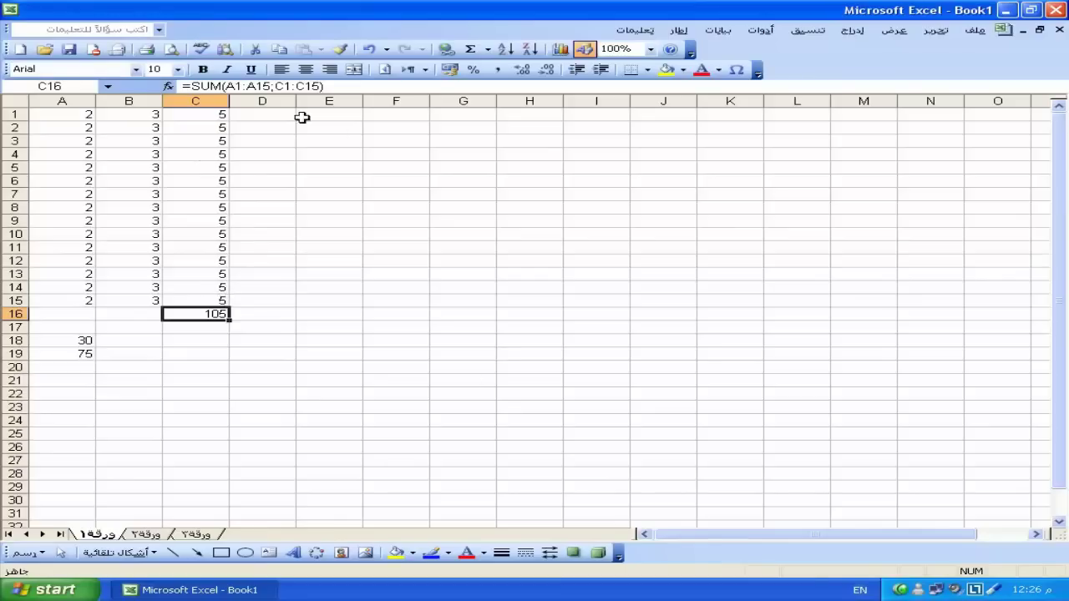
left_click_drag(288, 118, 468, 250)
left_click(454, 238)
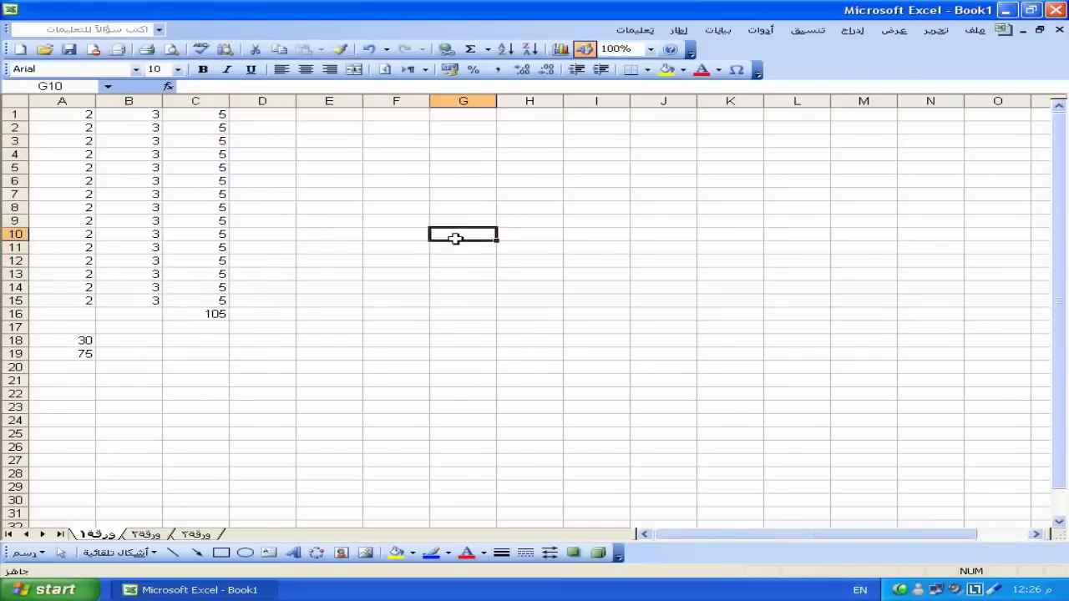
left_click(218, 316)
key("Delete")
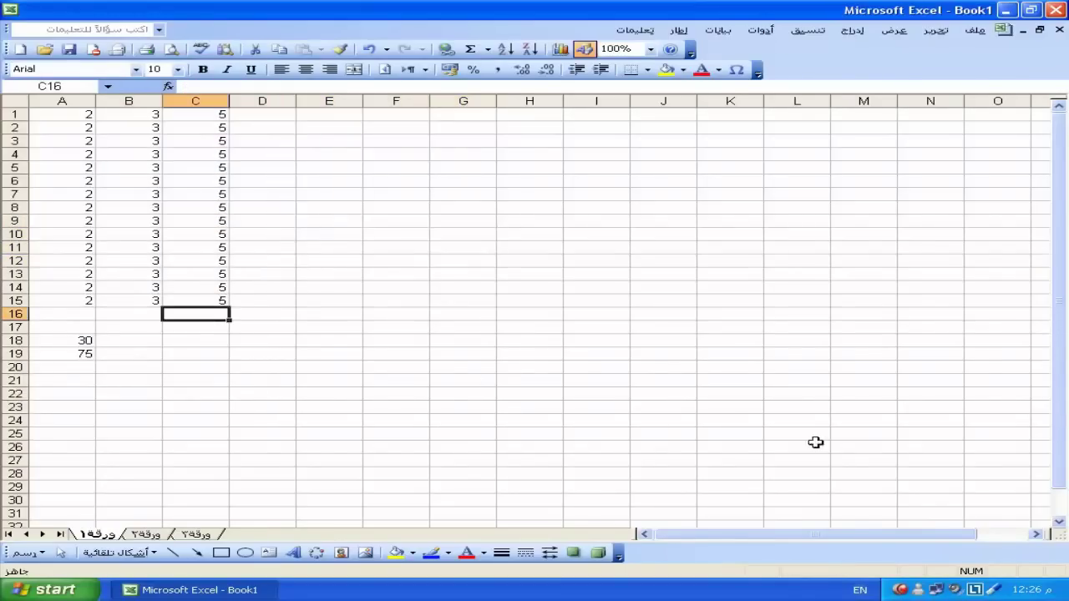
left_click_drag(89, 343, 84, 355)
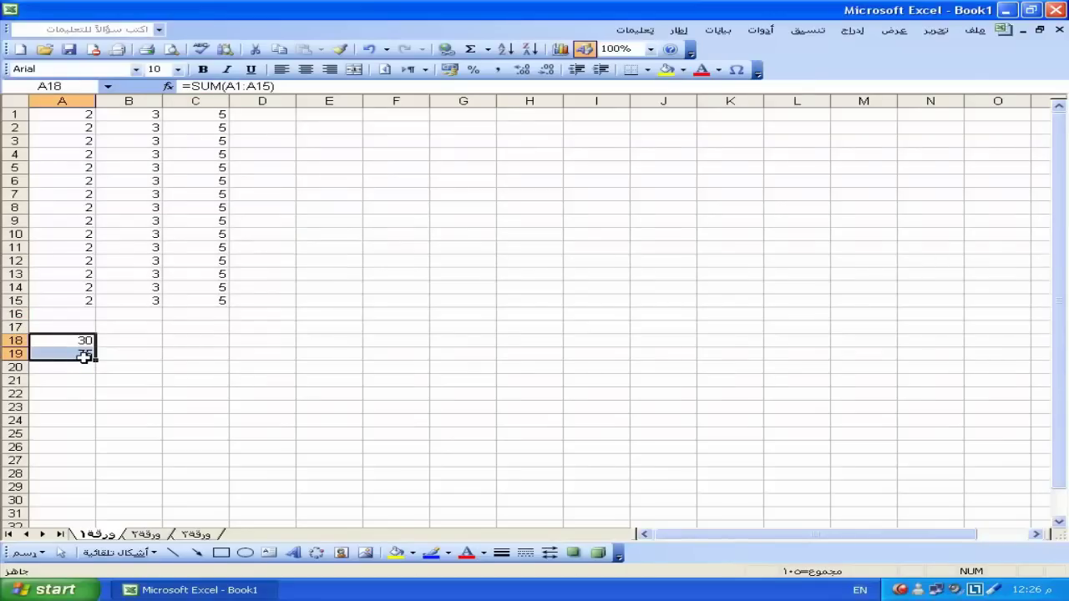
key("Delete")
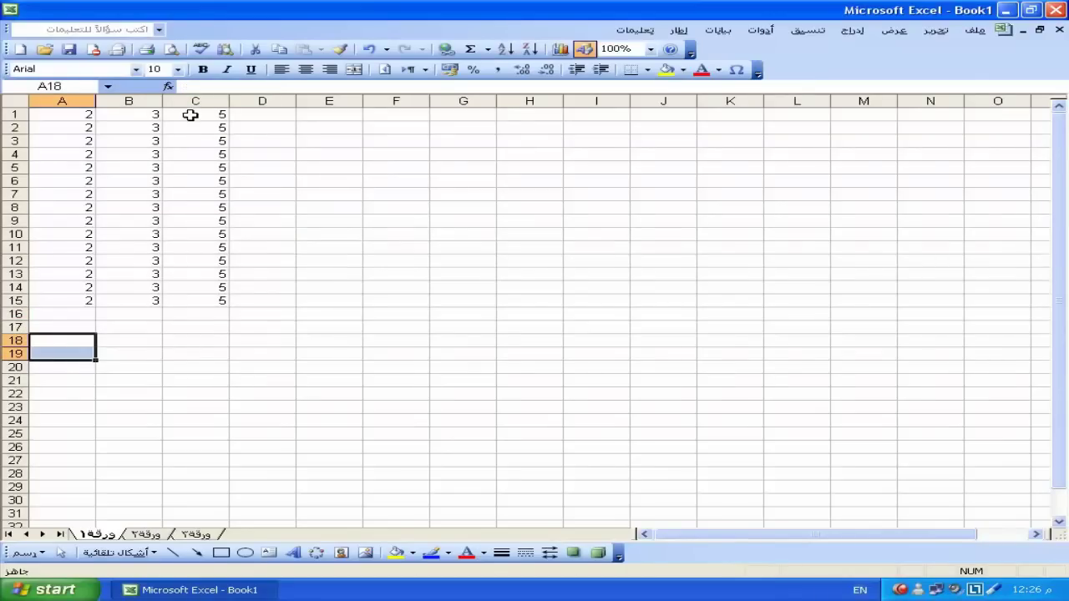
Replace column A's values with varied numbers such as 5, 6, 8, 3, 4, 9 and 7.
left_click_drag(190, 115, 34, 303)
left_click(88, 127)
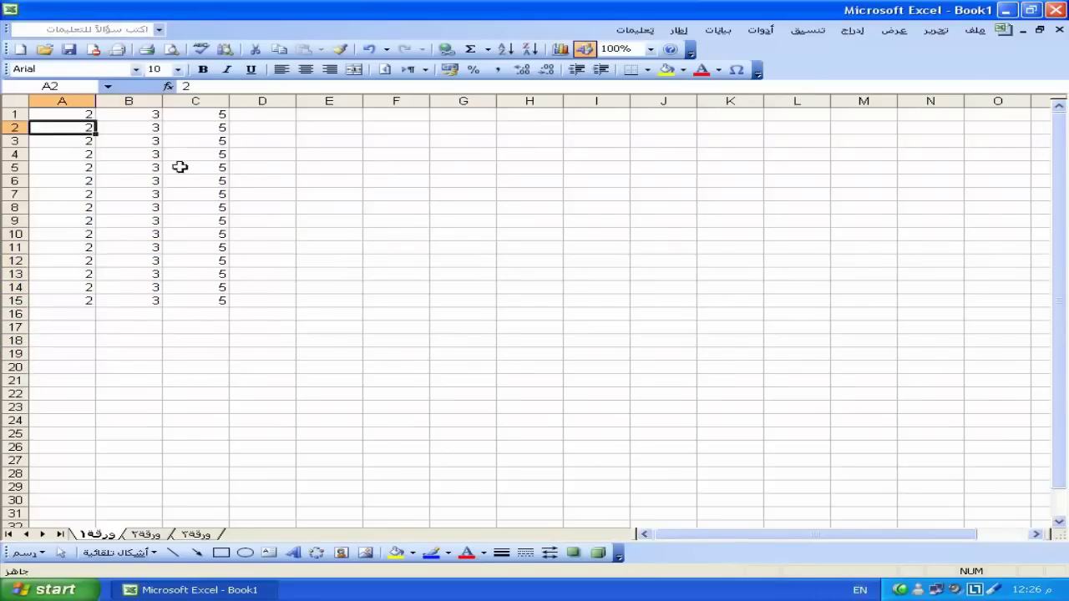
type("5")
key("Return")
type("6")
key("Return")
type("8")
key("Return")
key("Return")
type("3")
key("Return")
type("4")
key("Return")
type("9")
key("Return")
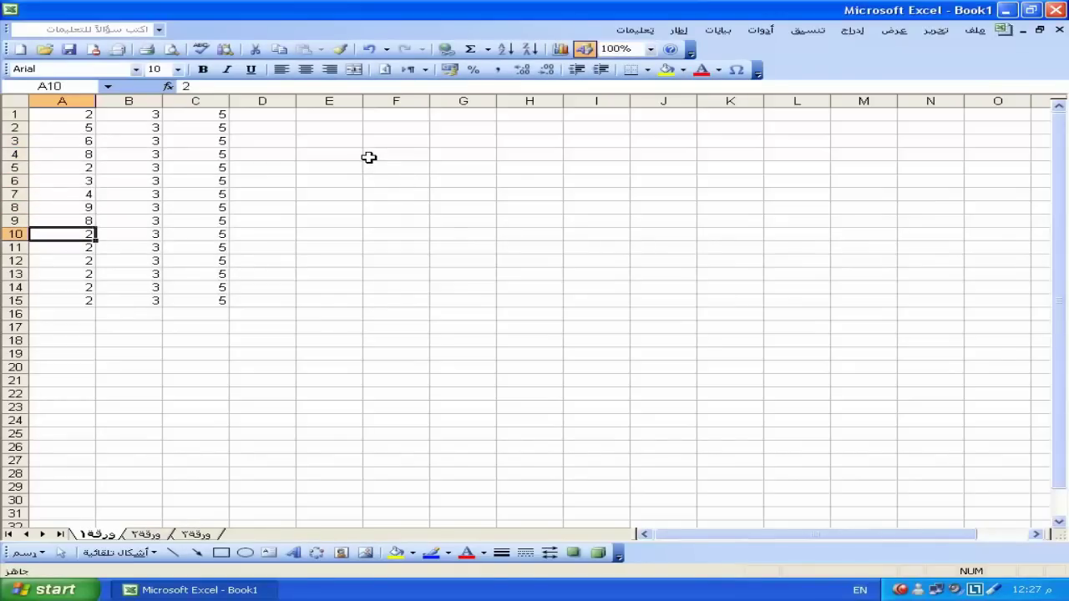
type("3")
key("Return")
type("4 8")
key("Return")
type("9")
key("Return")
type("3")
key("Return")
type("7")
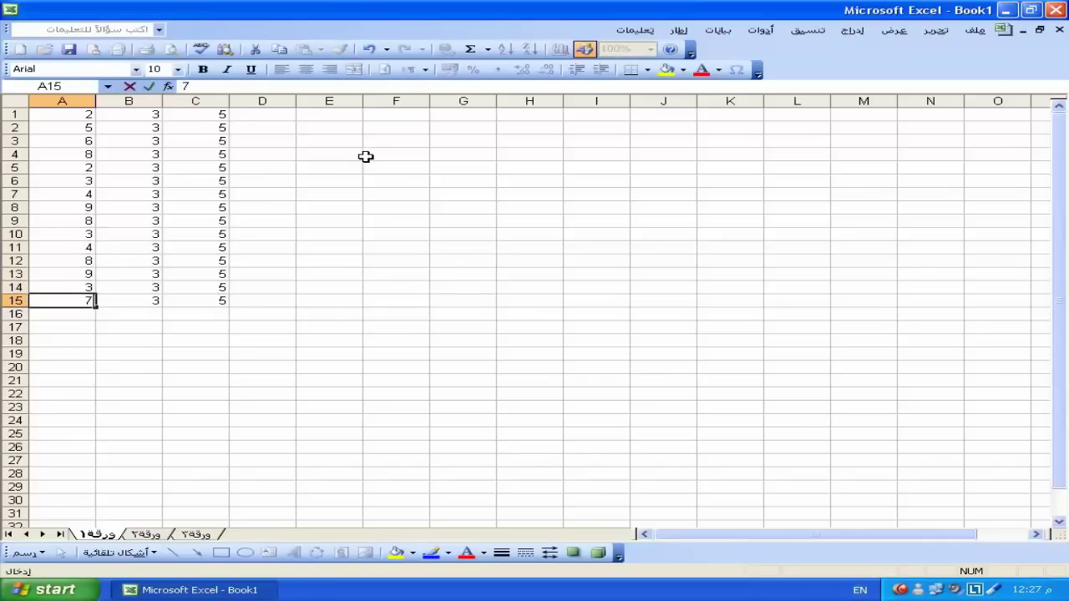
key("Return")
Enter =average(A1:A15) in A16, showing 5.4.
type("=av")
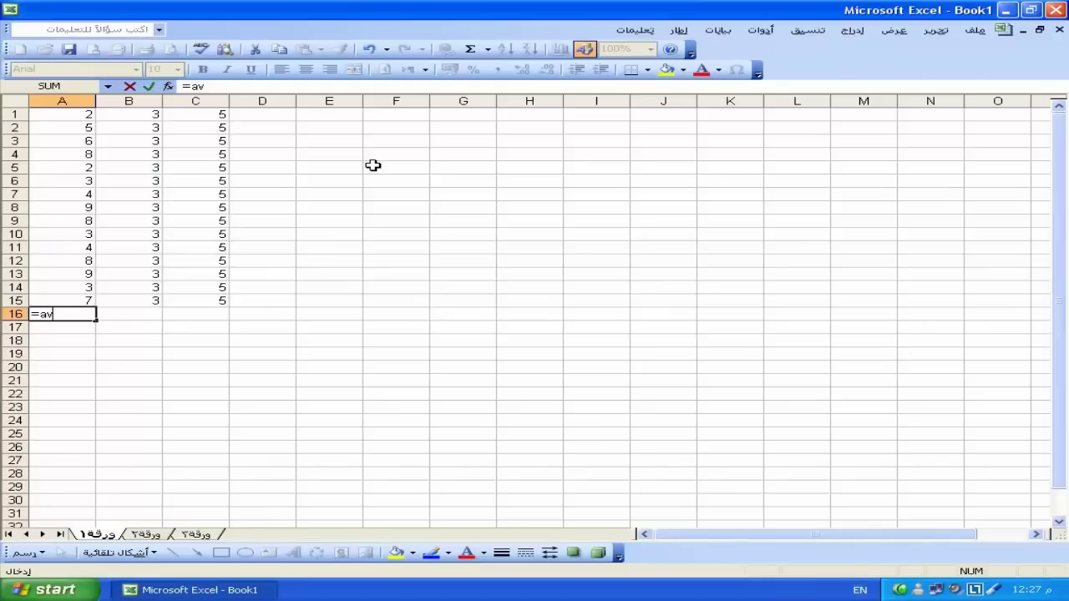
type("ge")
key("BackSpace")
key("BackSpace")
key("BackSpace")
key("BackSpace")
type("erage")
type("(")
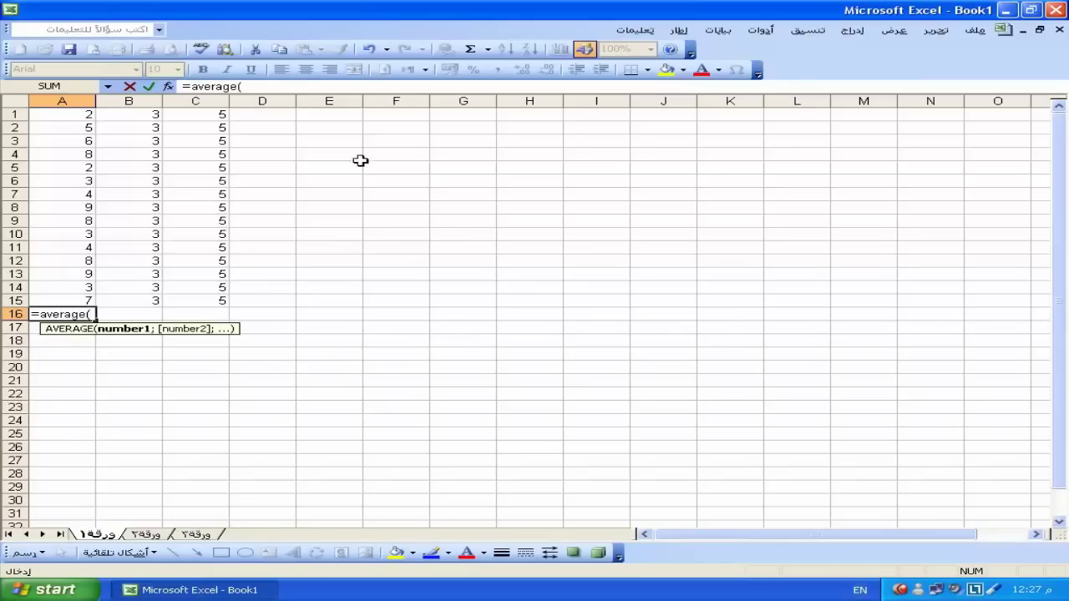
left_click_drag(76, 121, 75, 304)
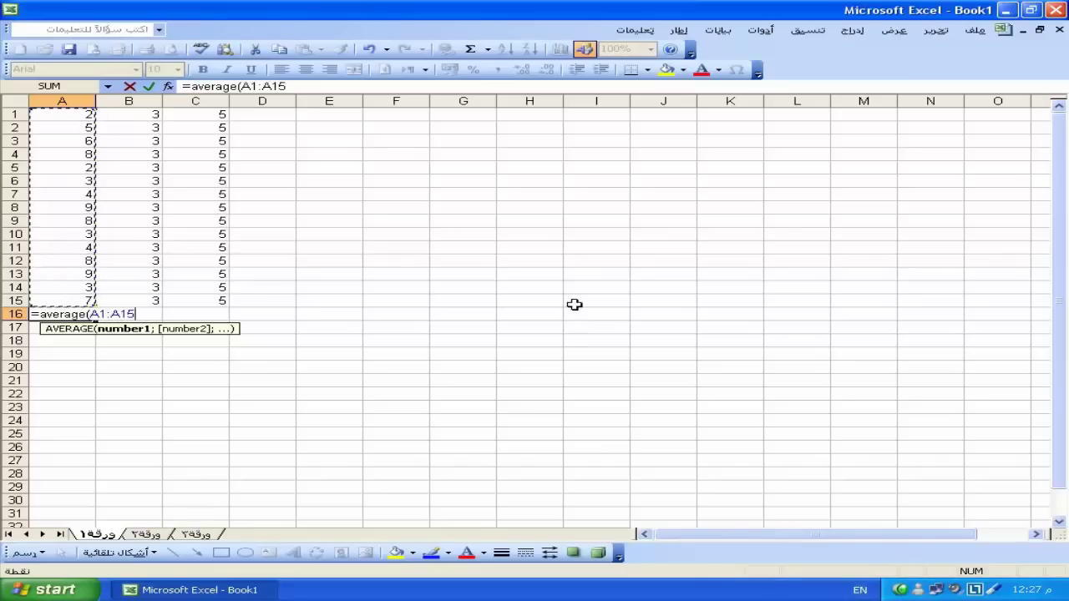
type(")")
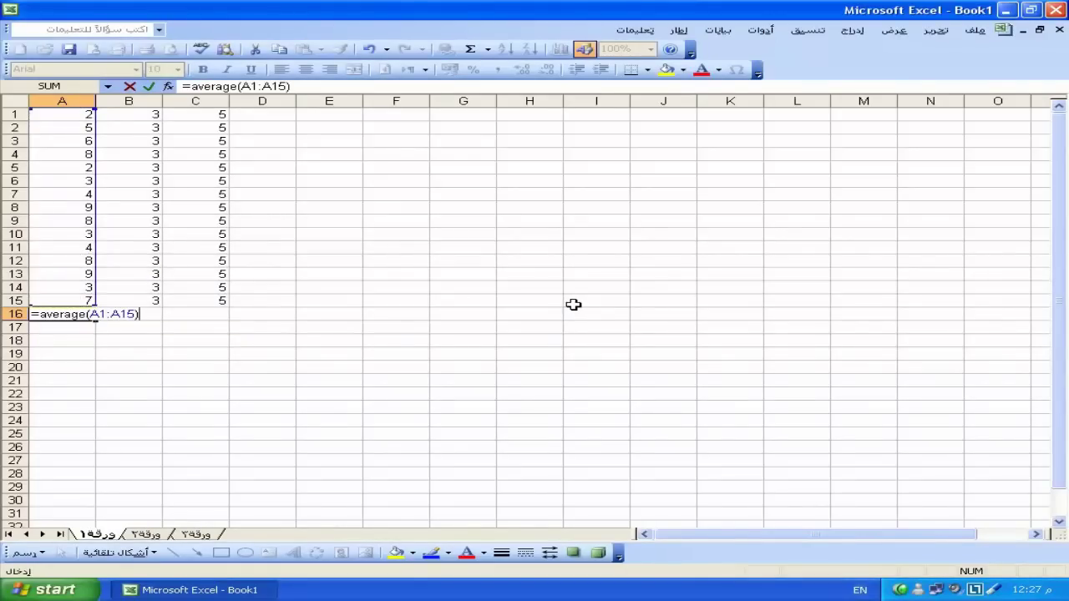
key("Return")
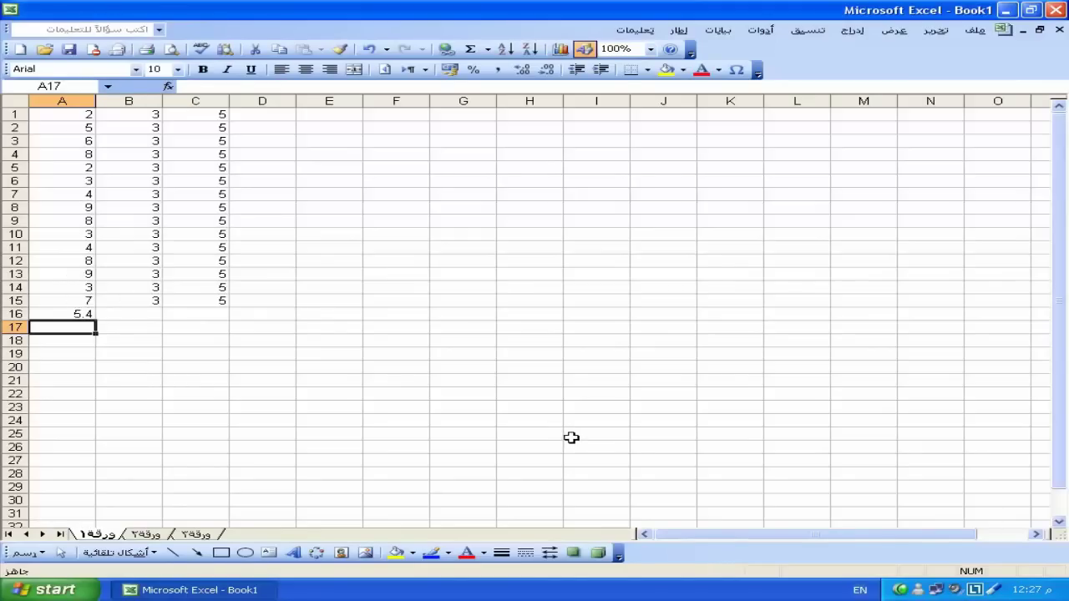
Put a =count formula over the column A values in A17, showing 15.
type("=count")
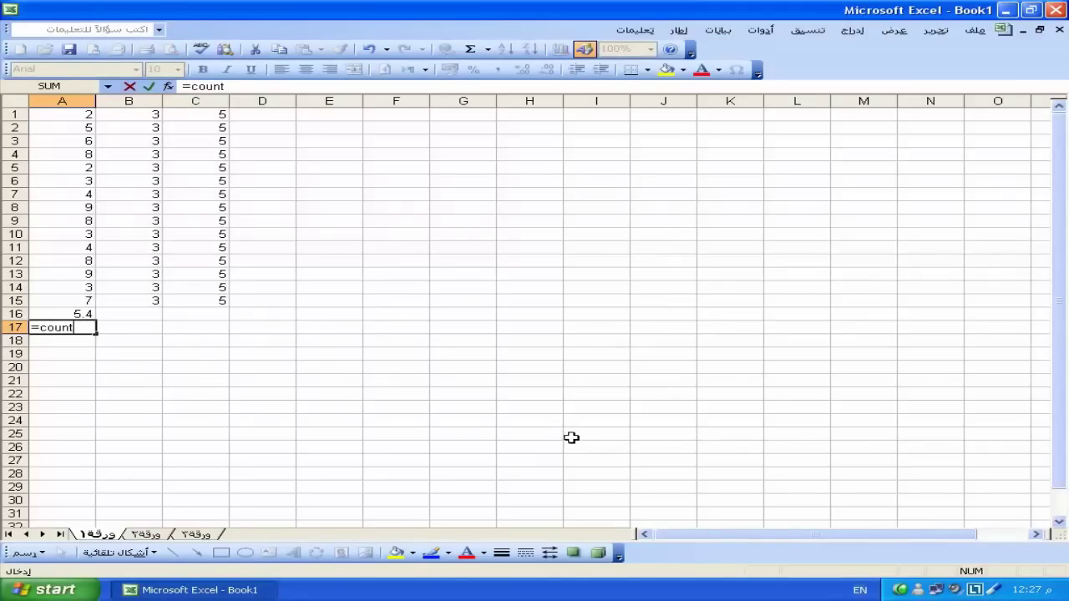
type("(")
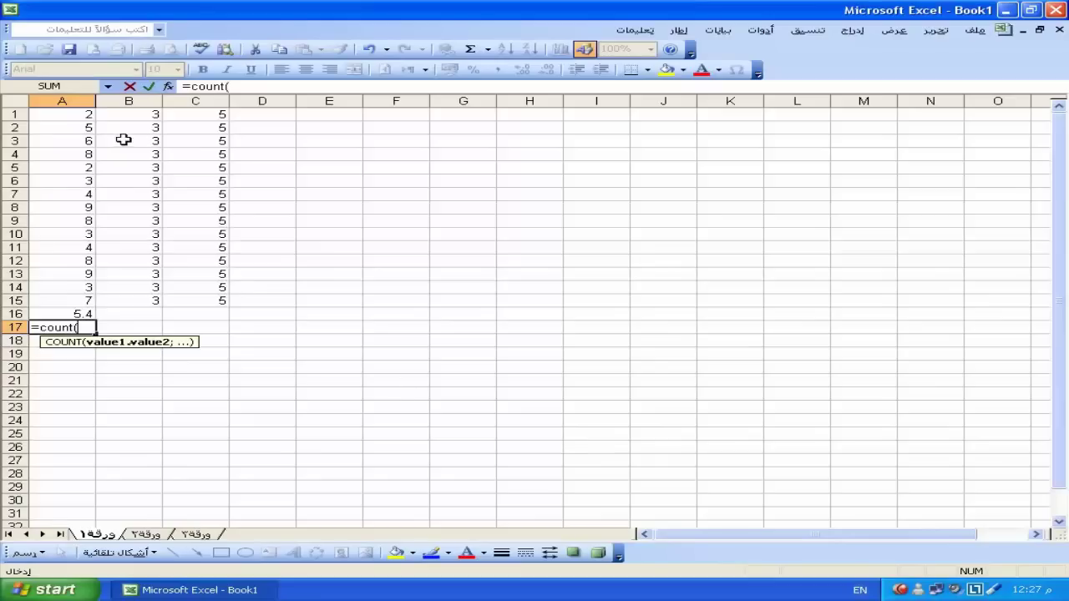
left_click_drag(79, 112, 73, 301)
key("Return")
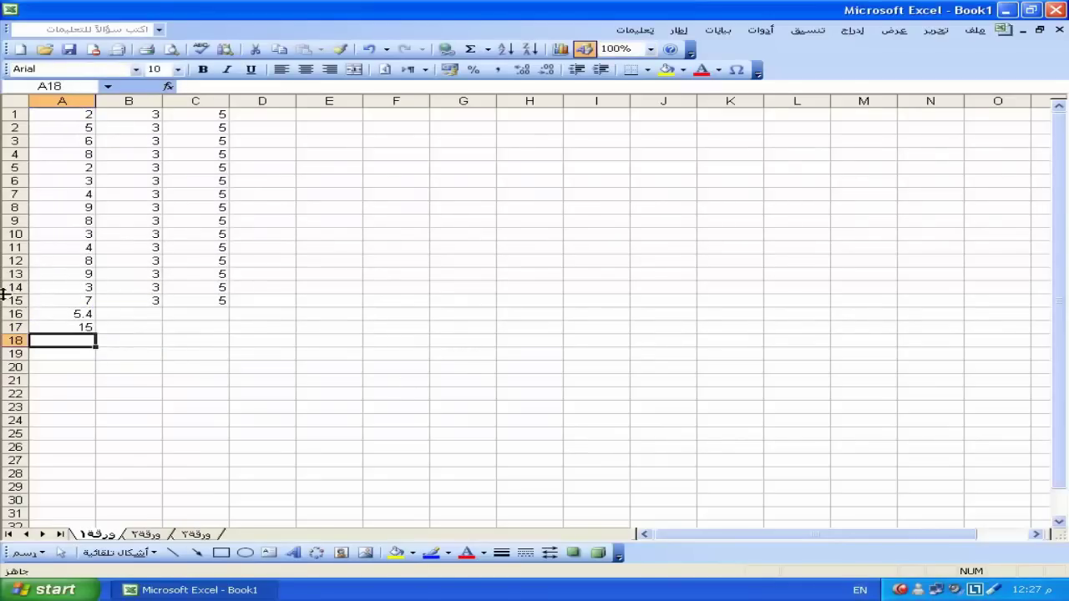
left_click(129, 314)
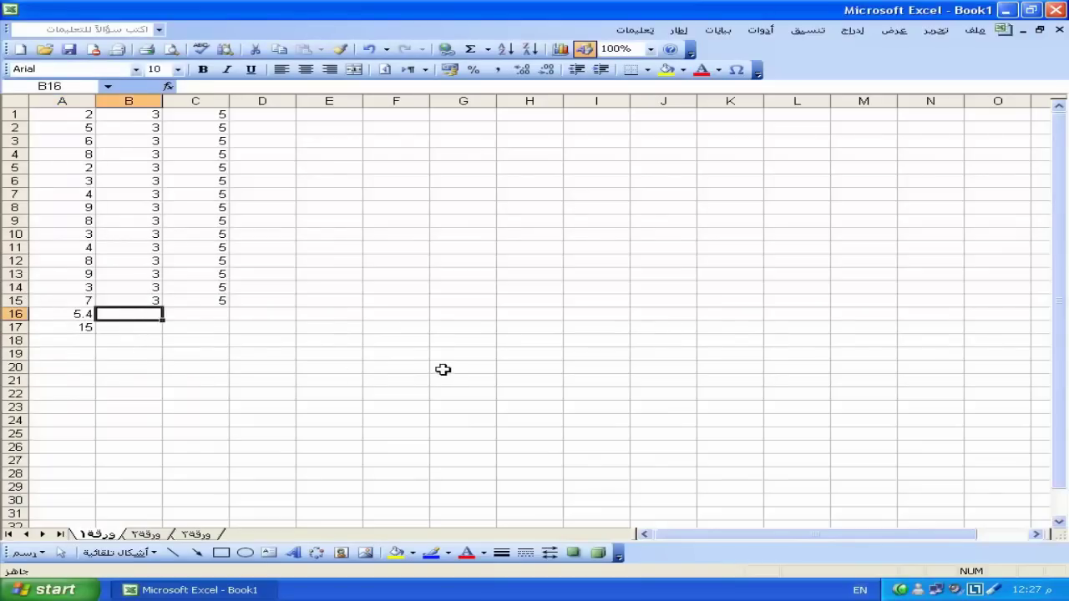
Enter a sum-divided-by-count formula over A1:A15 in B16.
type("=")
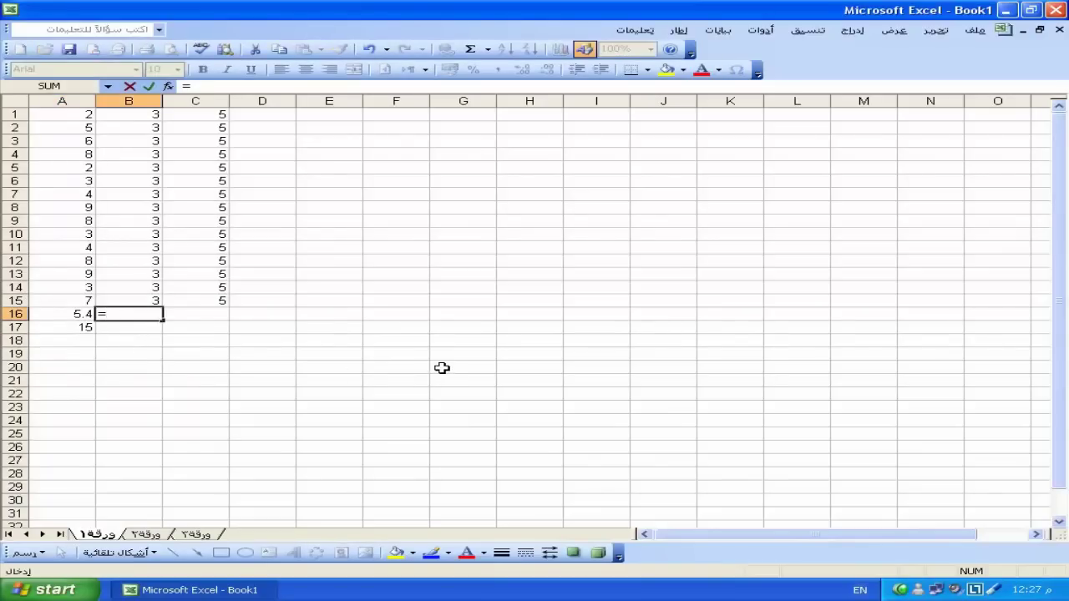
type("sum")
type("(")
left_click_drag(84, 114, 83, 294)
type("/count")
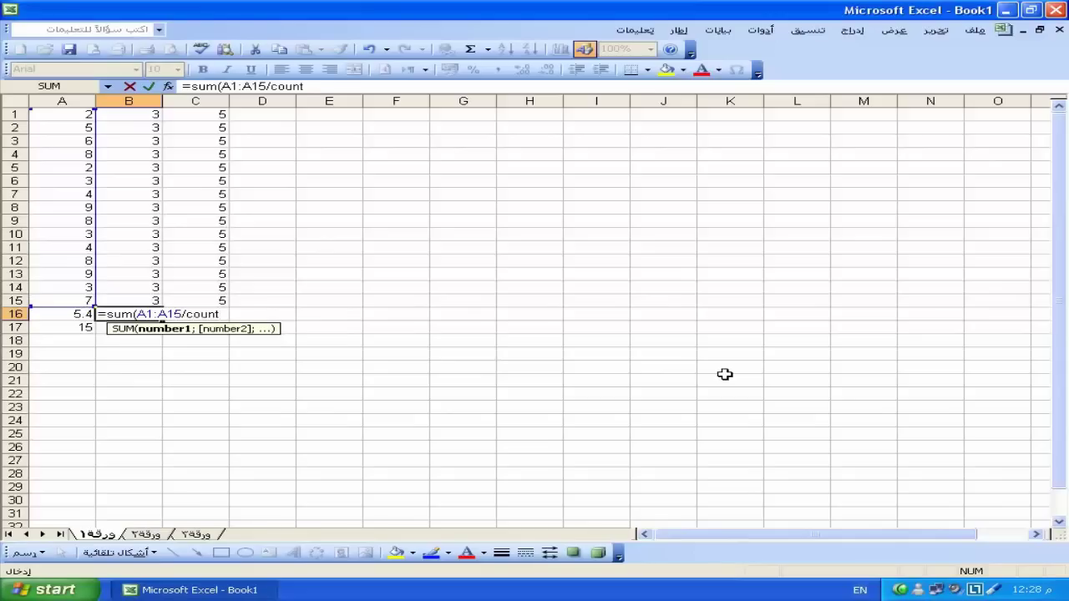
type("(")
left_click_drag(84, 115, 84, 298)
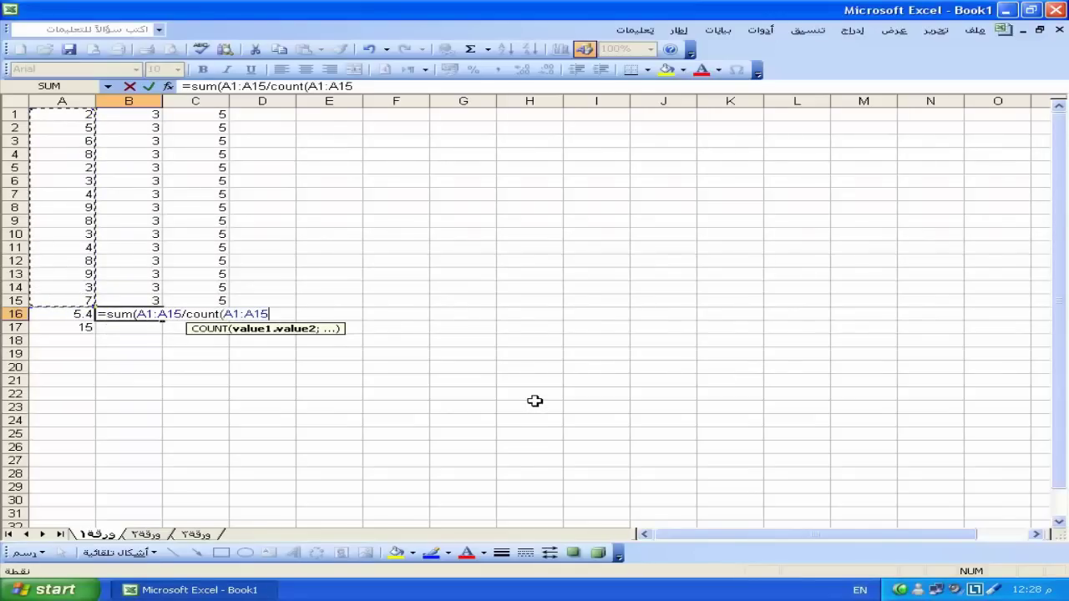
type(")")
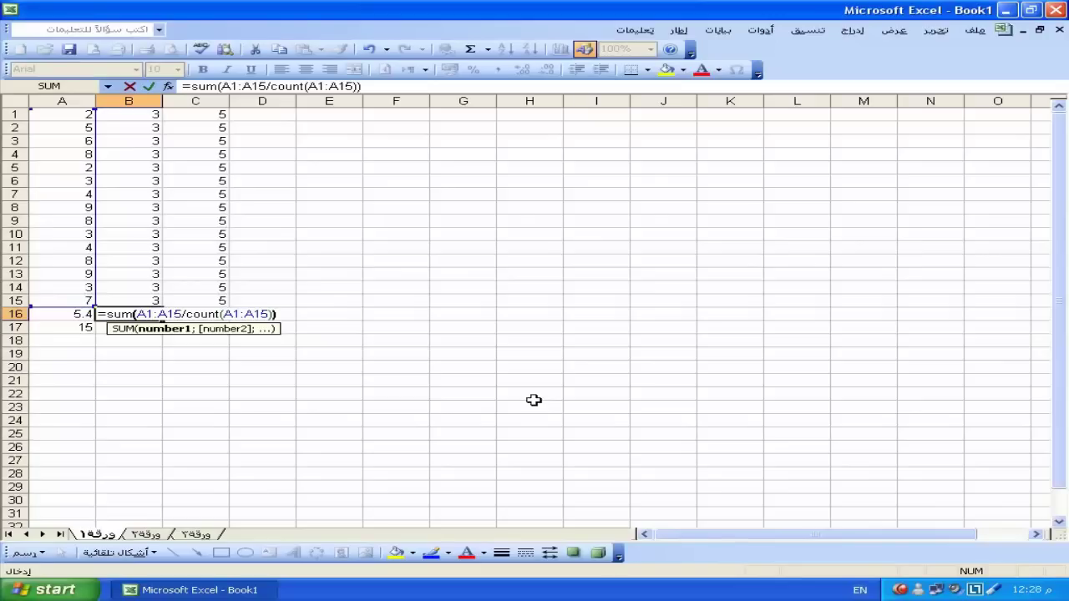
key("Return")
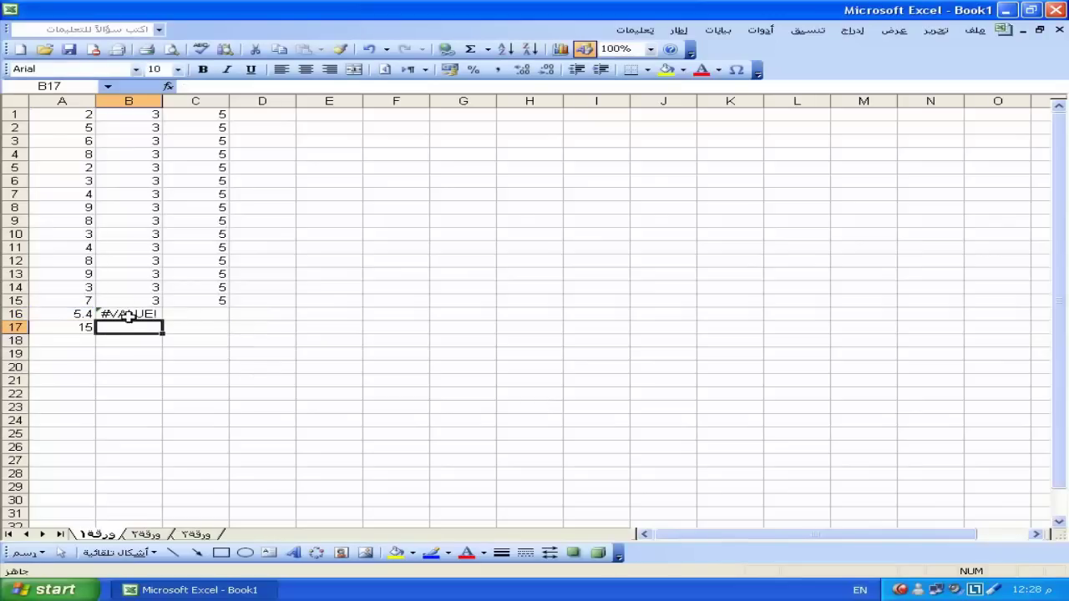
Edit the B16 formula to insert an opening bracket after the slash.
double_click(127, 314)
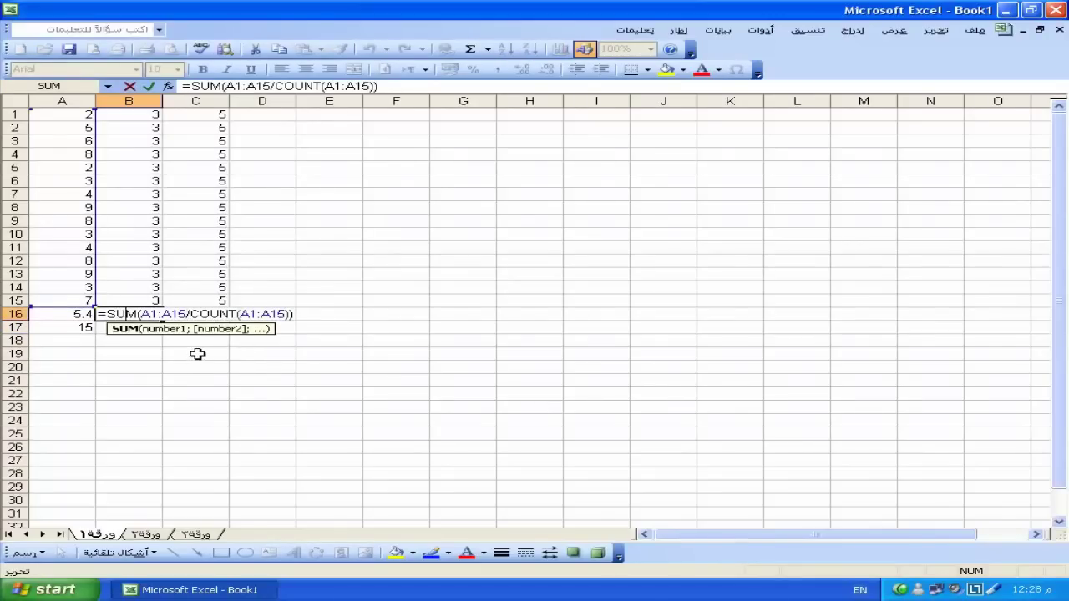
left_click(191, 314)
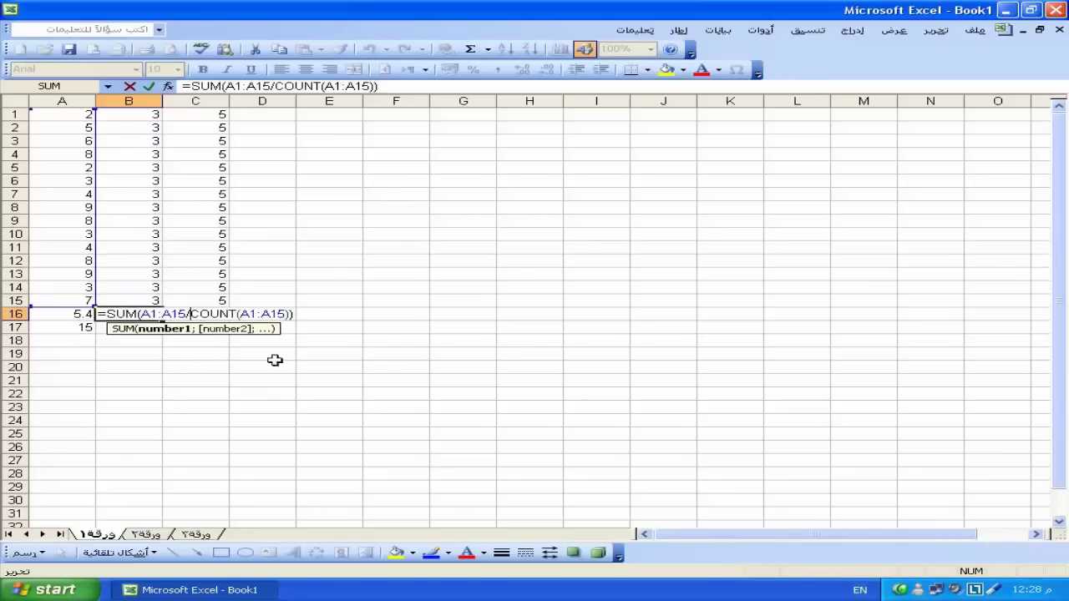
type("(")
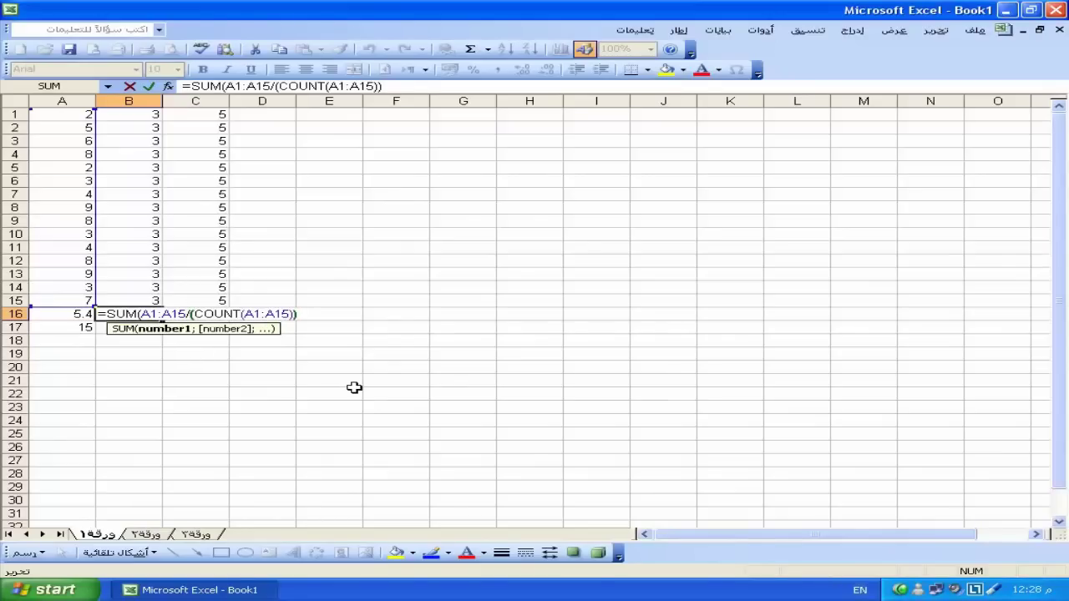
left_click(292, 313)
key("Return")
Fix the brackets so B16 reads =SUM(A1:A15)/COUNT(A1:A15).
double_click(130, 314)
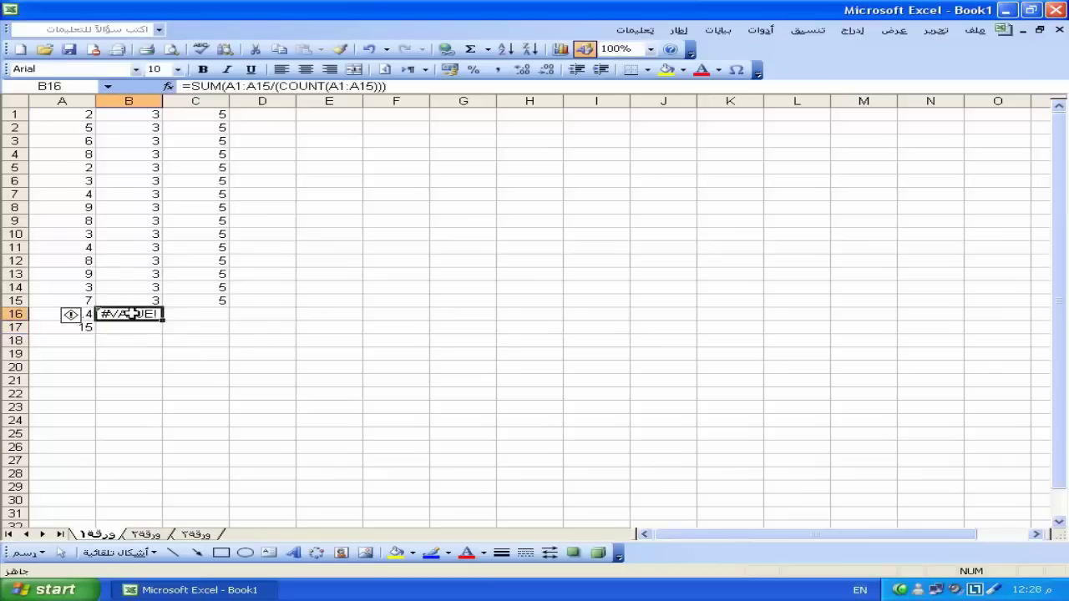
left_click(180, 314)
type(")")
key("Right")
key("Delete")
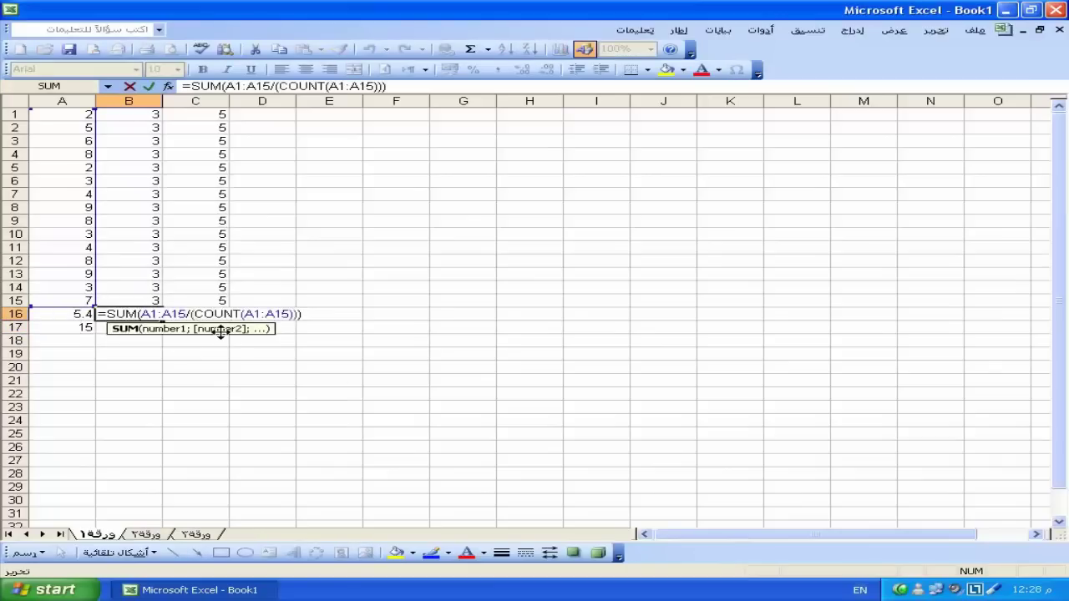
key("End")
key("BackSpace")
key("BackSpace")
left_click(110, 314)
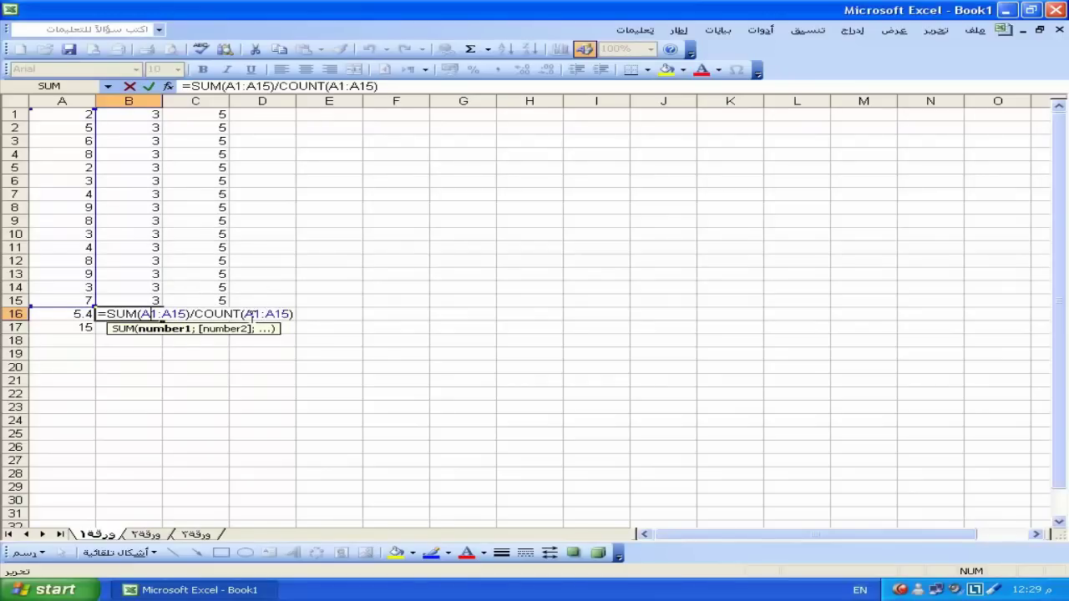
Confirm the corrected formula showing 5.4, then clear the results in A16:C21.
key("ctrl+Return")
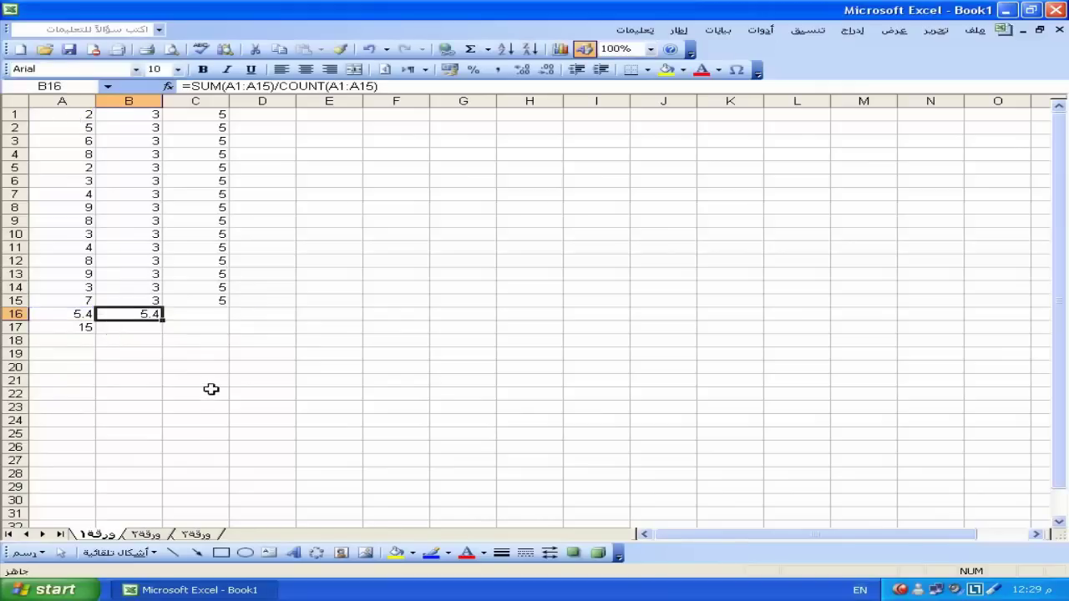
mouse_move(221, 314)
left_mouse_down()
mouse_move(33, 339)
mouse_move(70, 380)
left_mouse_up()
key("Delete")
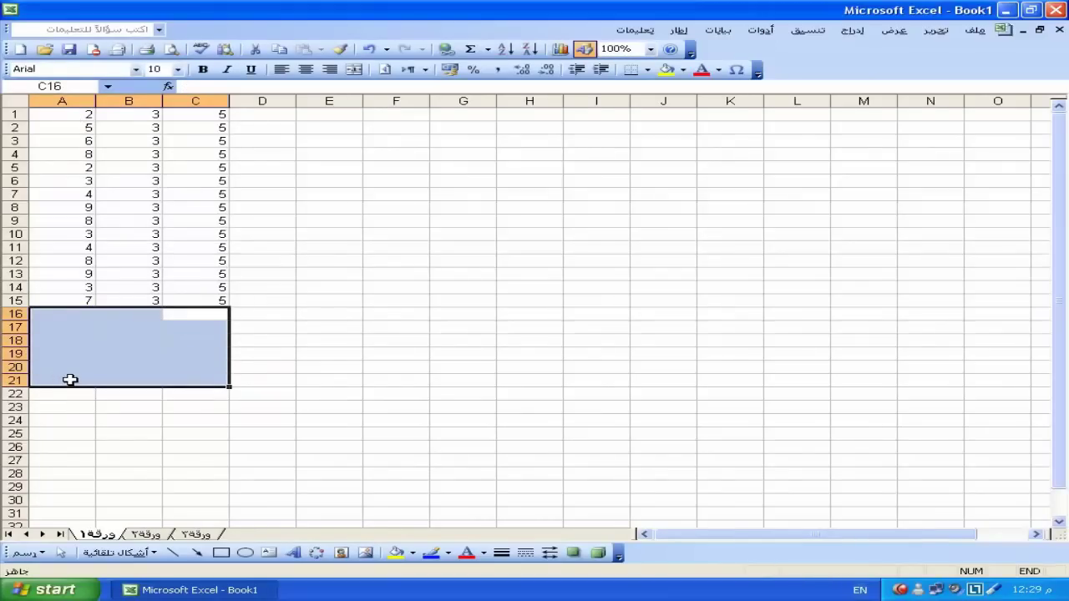
left_click(397, 275)
left_click(273, 366)
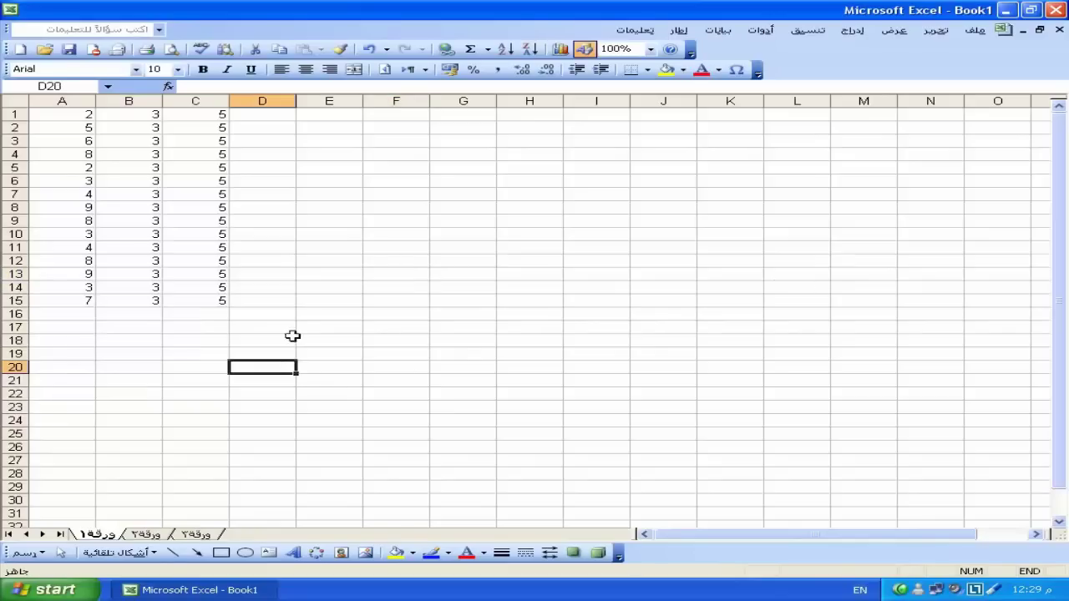
Enter sample text 'dqwqw' in A16 and 'qweqw' in A17.
left_click(56, 314)
type("dqwqw")
key("Return")
type("qwe")
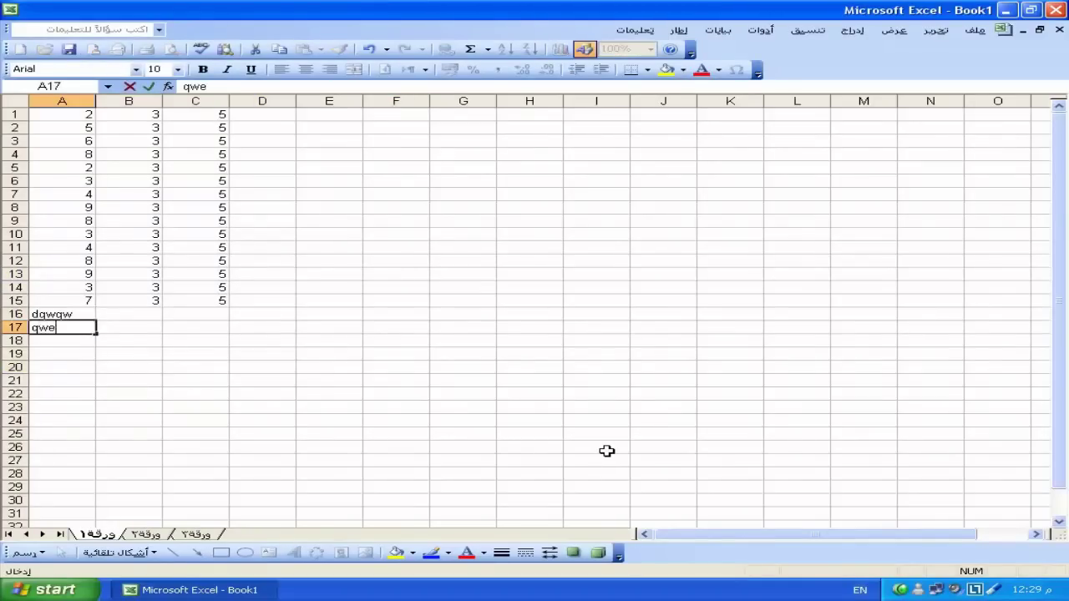
type("qw")
key("Return")
Enter =count(A1:A17) in A18, which skips the text and shows 15.
type("=")
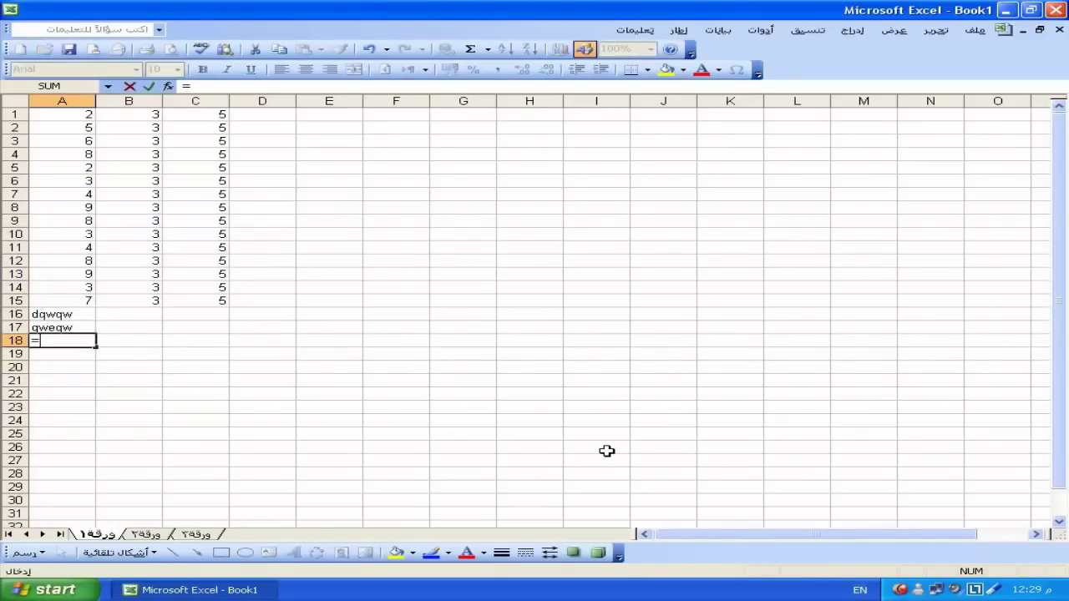
type("count")
type("(")
left_click_drag(78, 119, 73, 326)
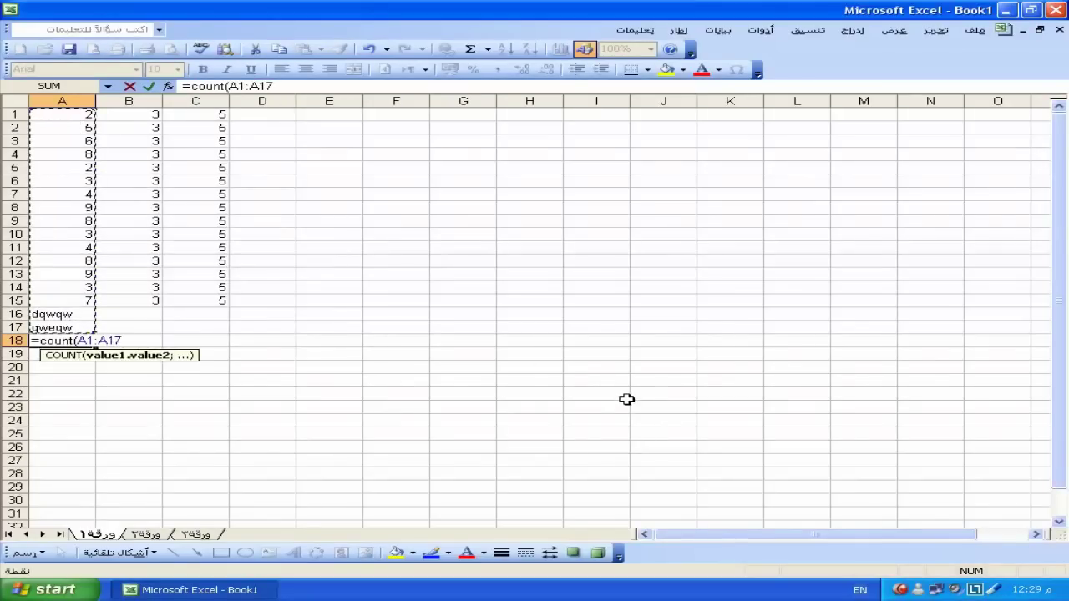
type(")")
key("Return")
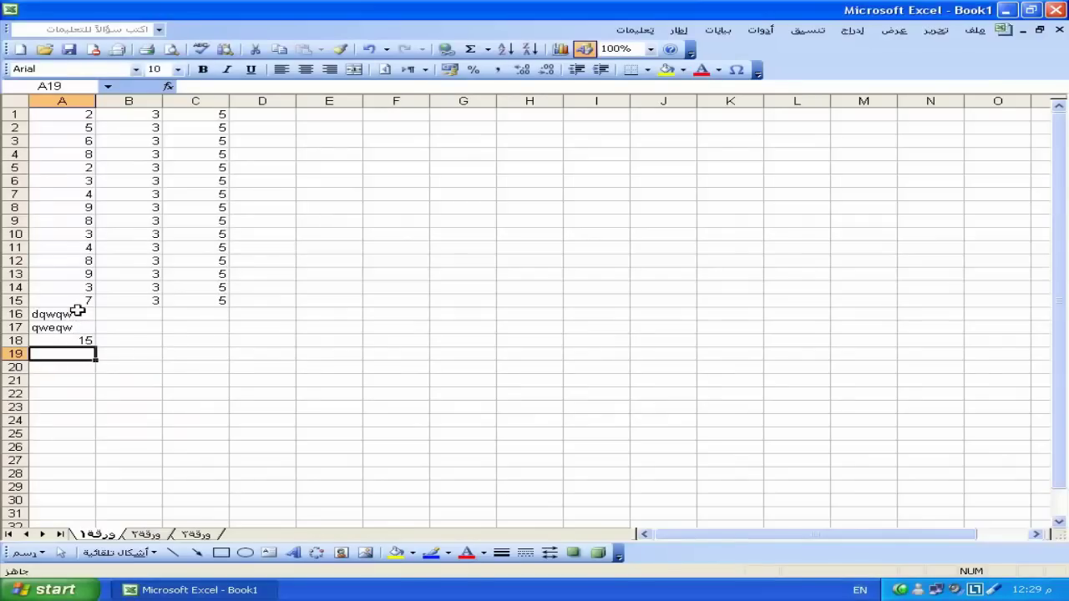
left_click(131, 351)
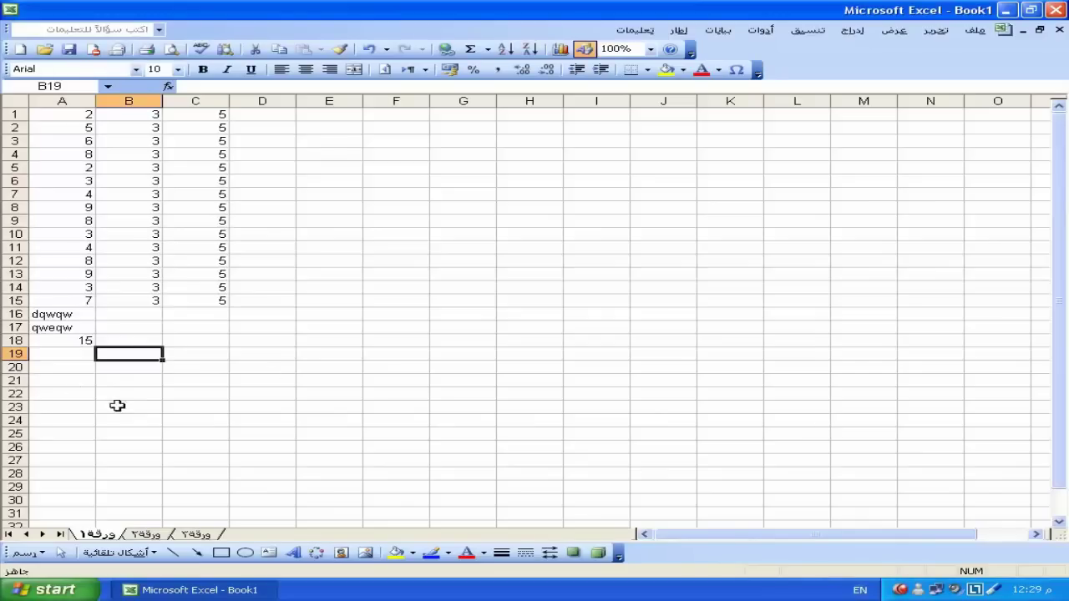
Enter =COUNTA(A1:A17) in A19, showing 17 because it also counts text entries.
left_click(67, 355)
type("count")
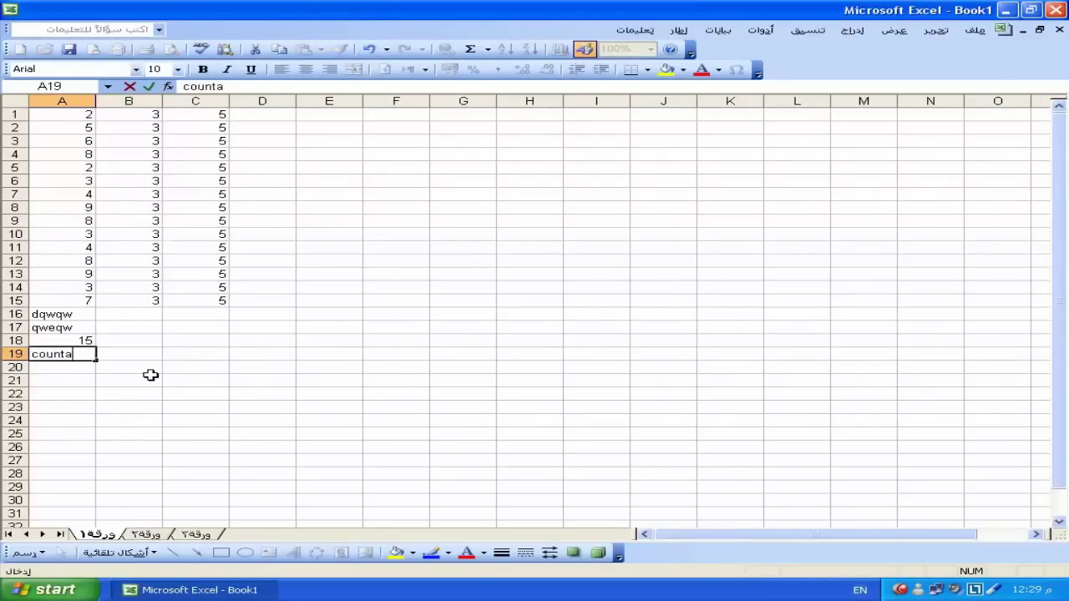
key("Delete")
type("=")
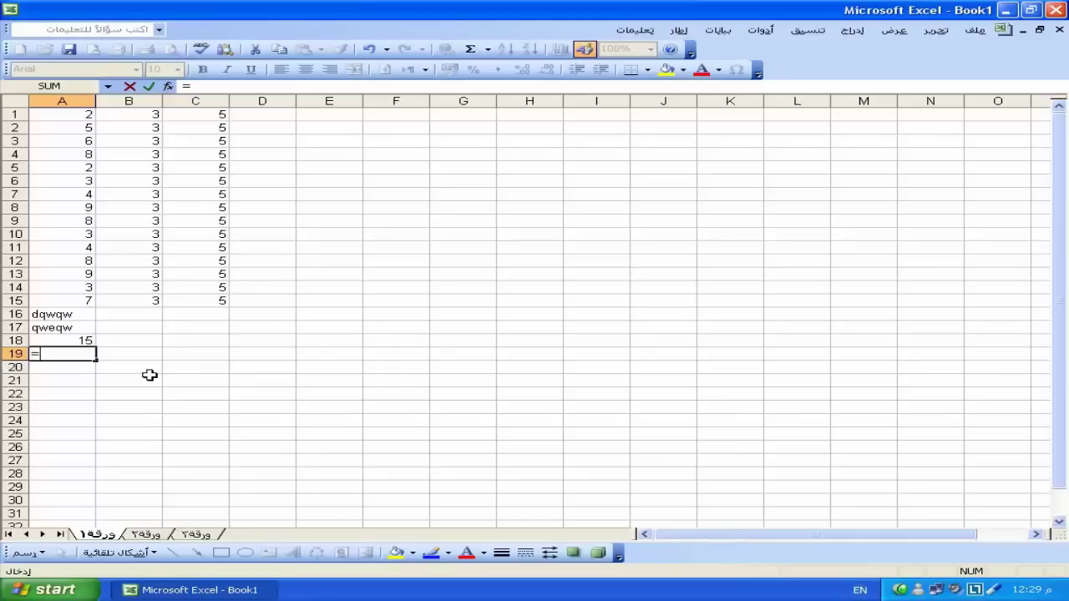
type("counta")
type("(")
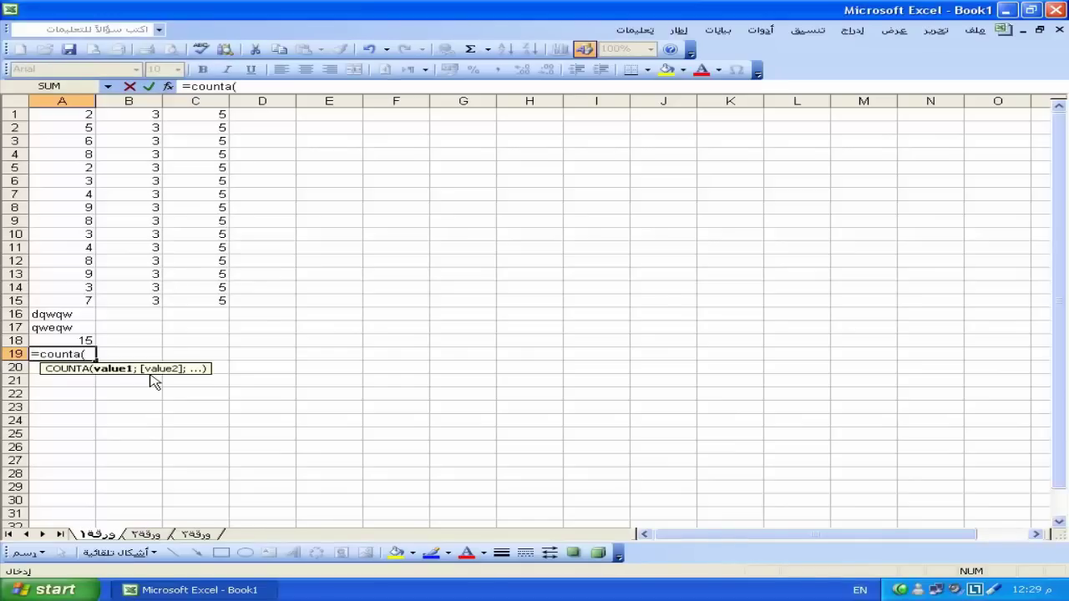
left_click_drag(67, 114, 64, 327)
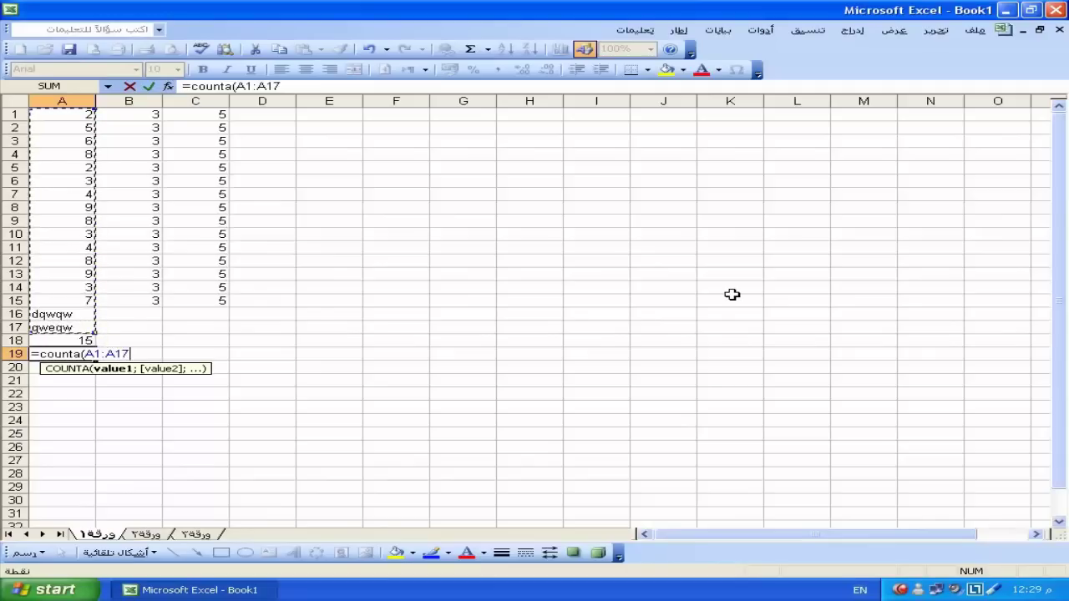
key("Return")
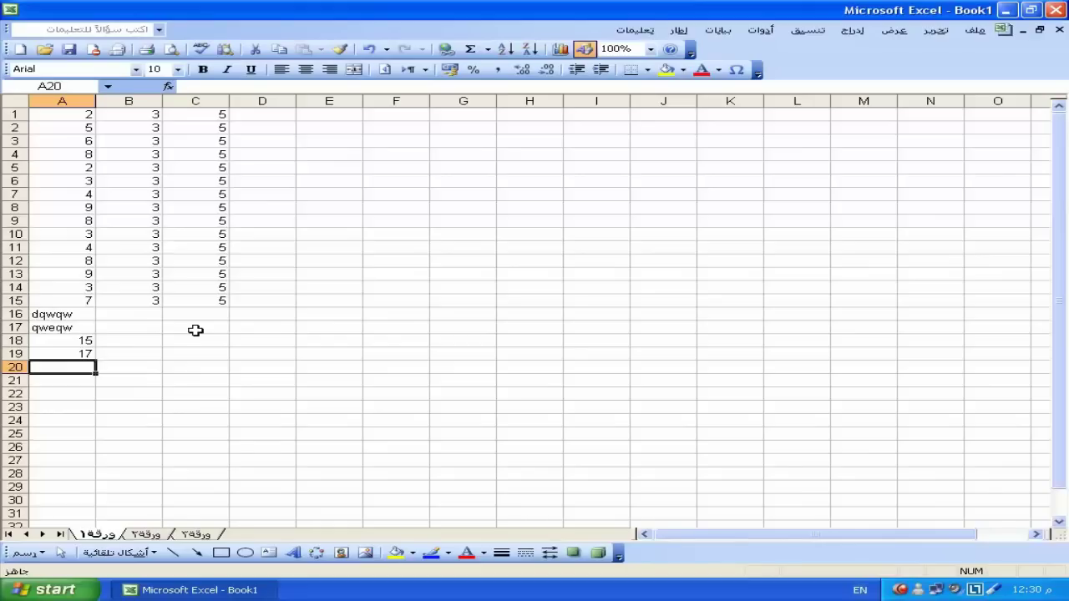
left_click(73, 354)
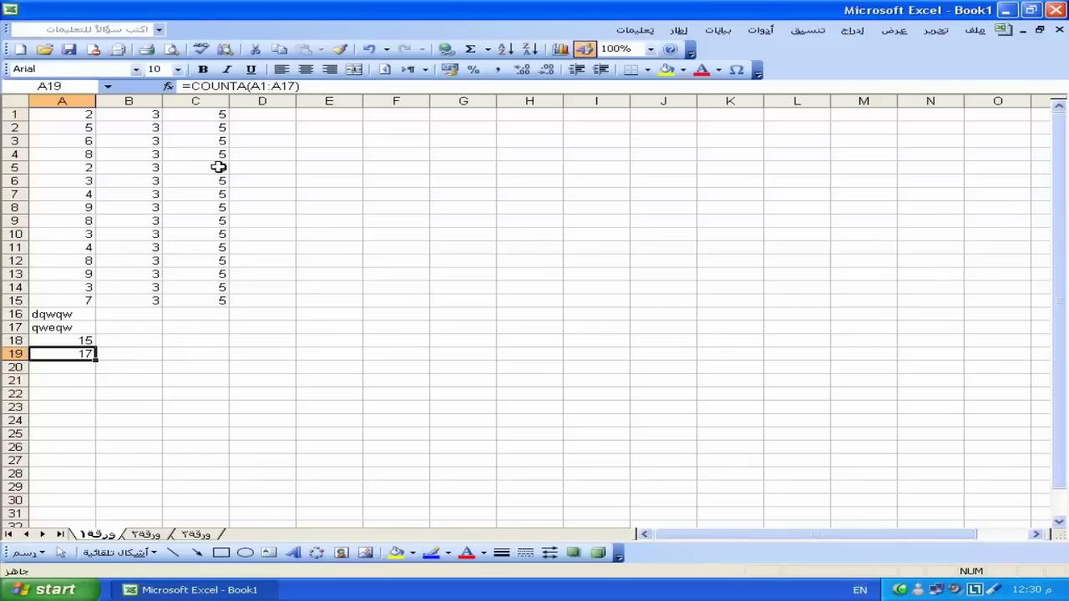
Clear the leftover text and counts in A16:A19 below the data.
left_click_drag(156, 394, 66, 312)
key("Delete")
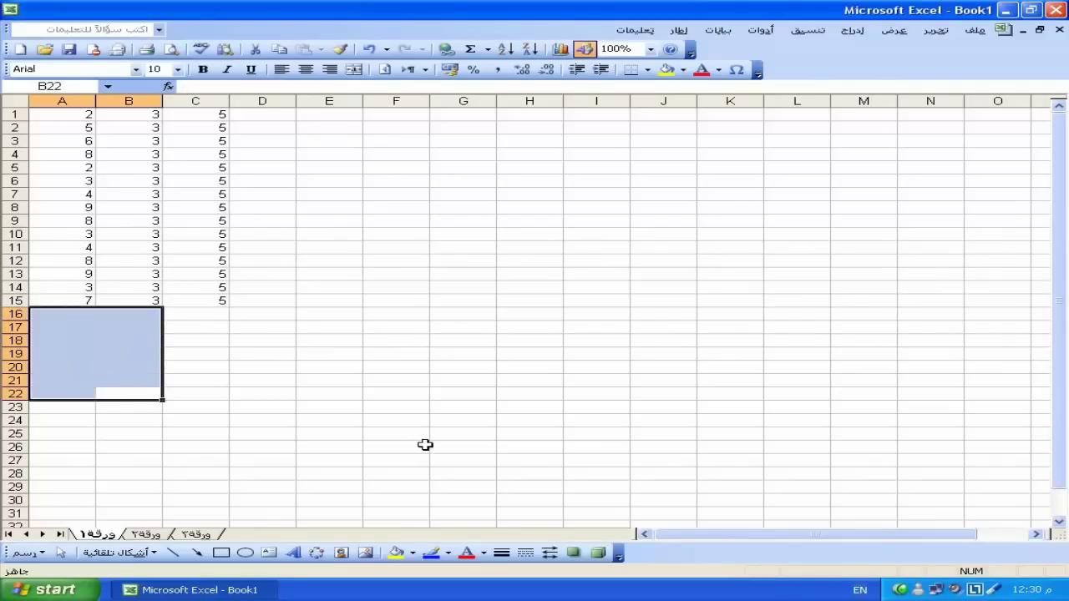
left_click(400, 373)
left_click(122, 330)
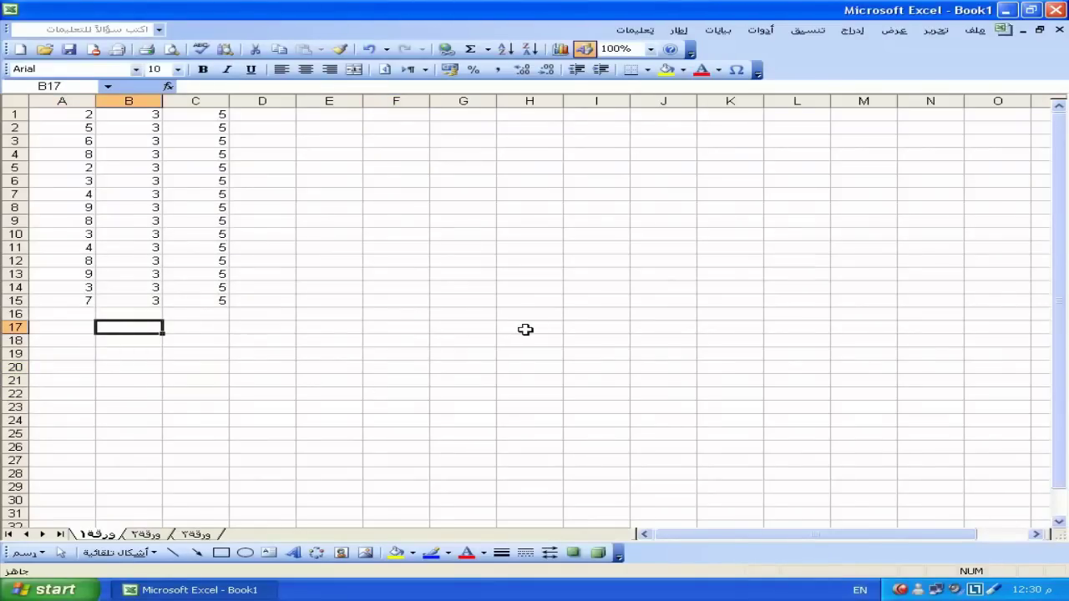
Enter =max(A15;B15;C15) in D15, which shows 7.
left_click(291, 301)
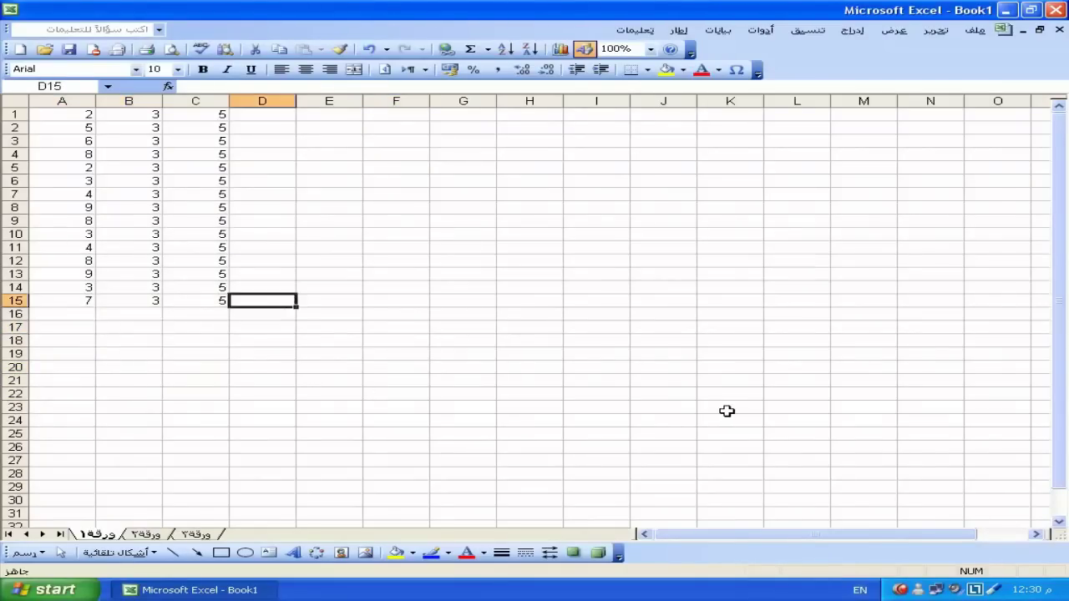
type("=max")
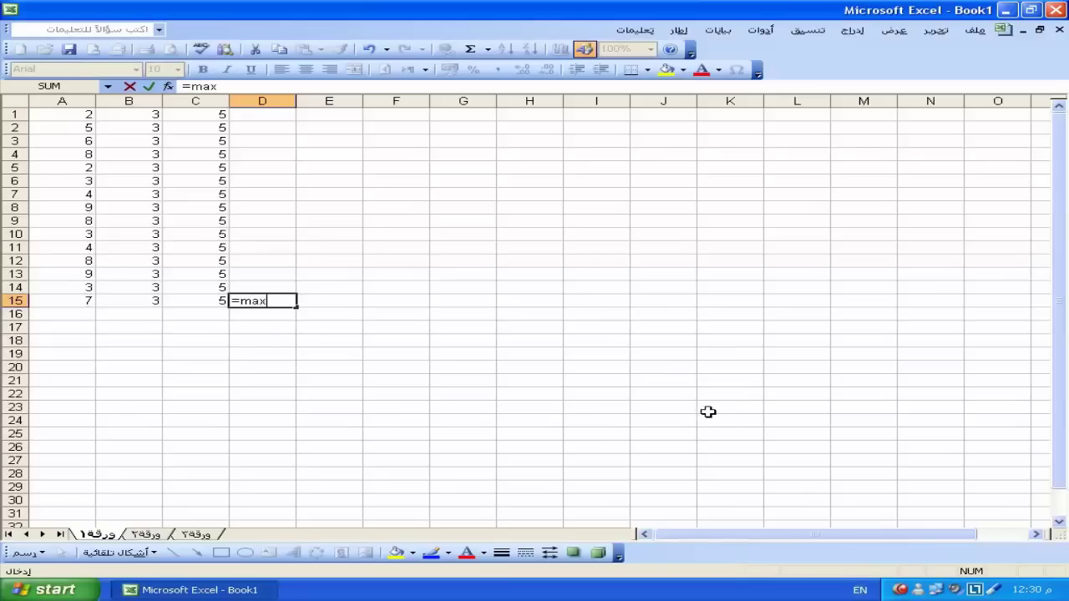
type("(")
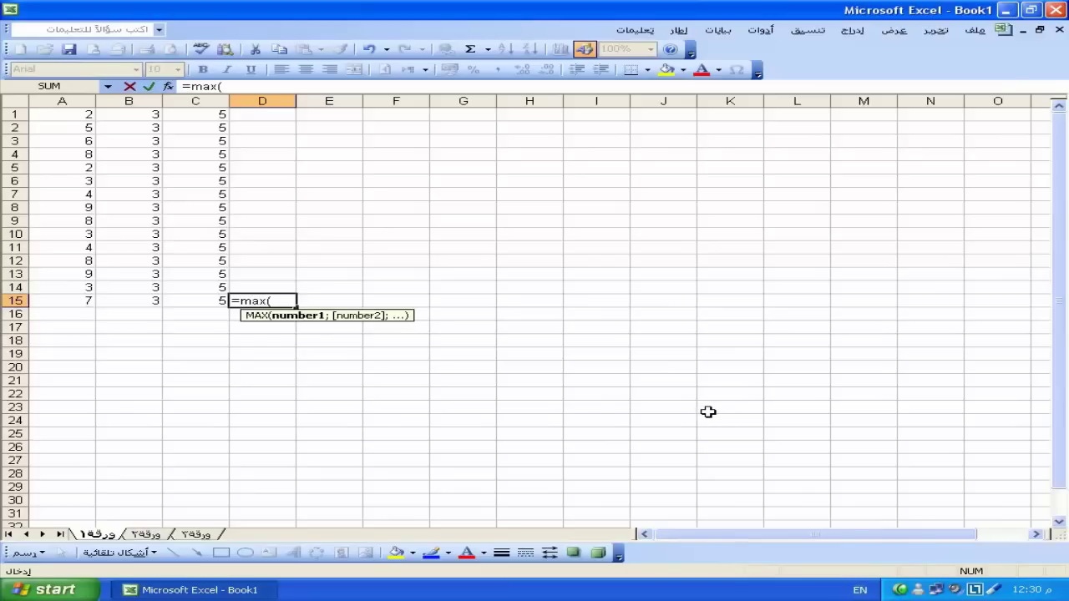
left_click(80, 301)
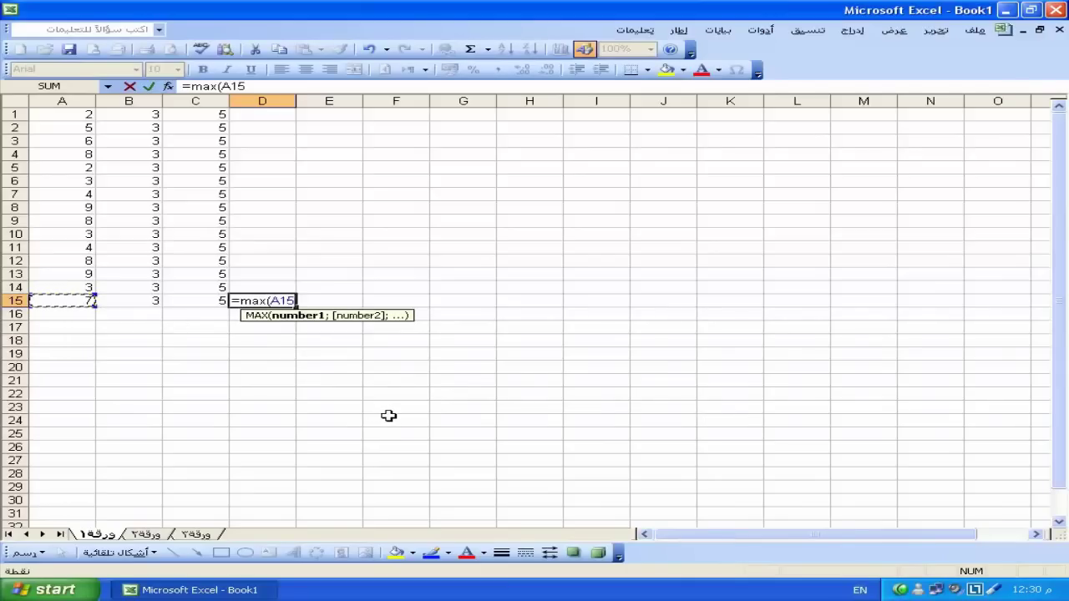
type(";")
left_click(118, 301)
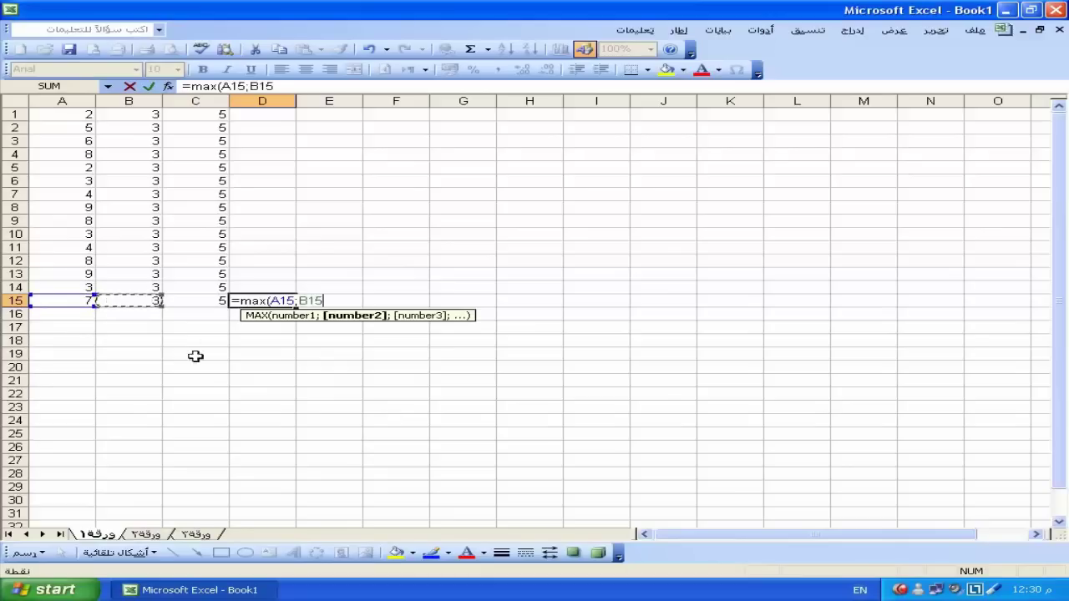
type(";")
left_click(197, 299)
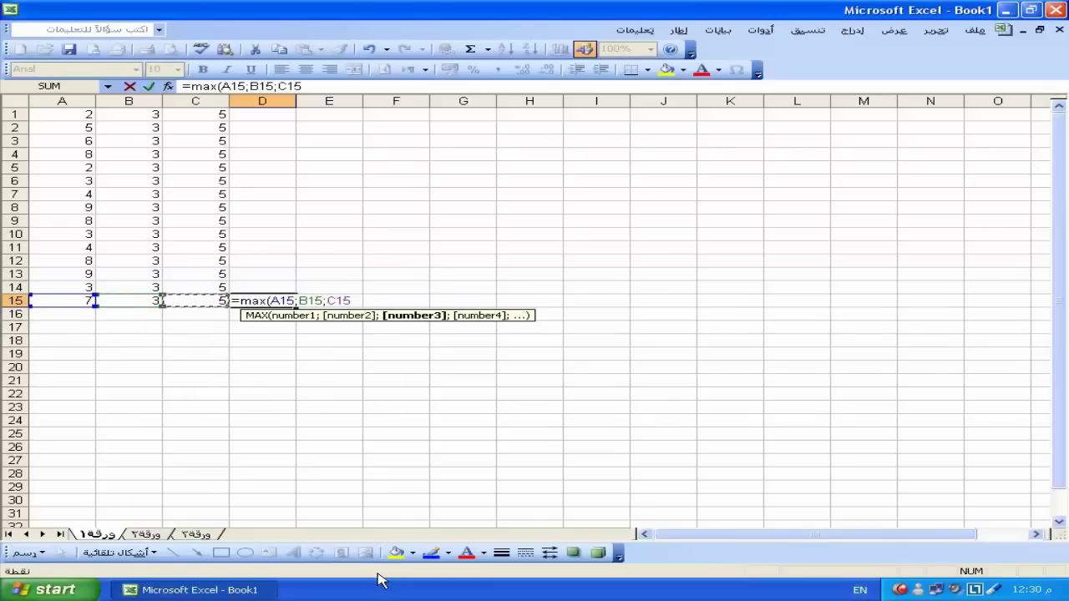
type(")")
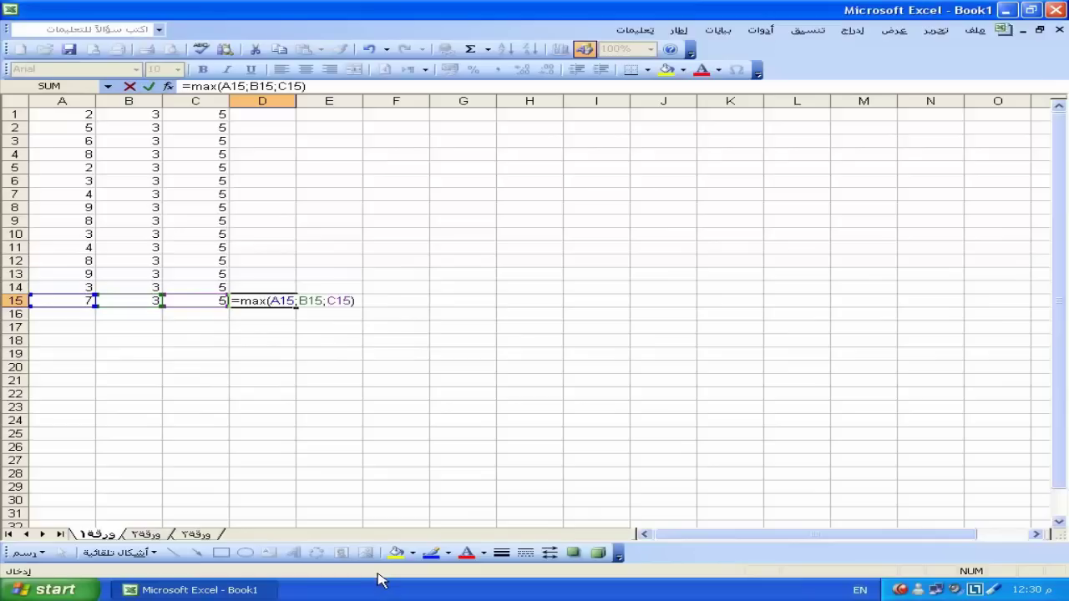
key("Return")
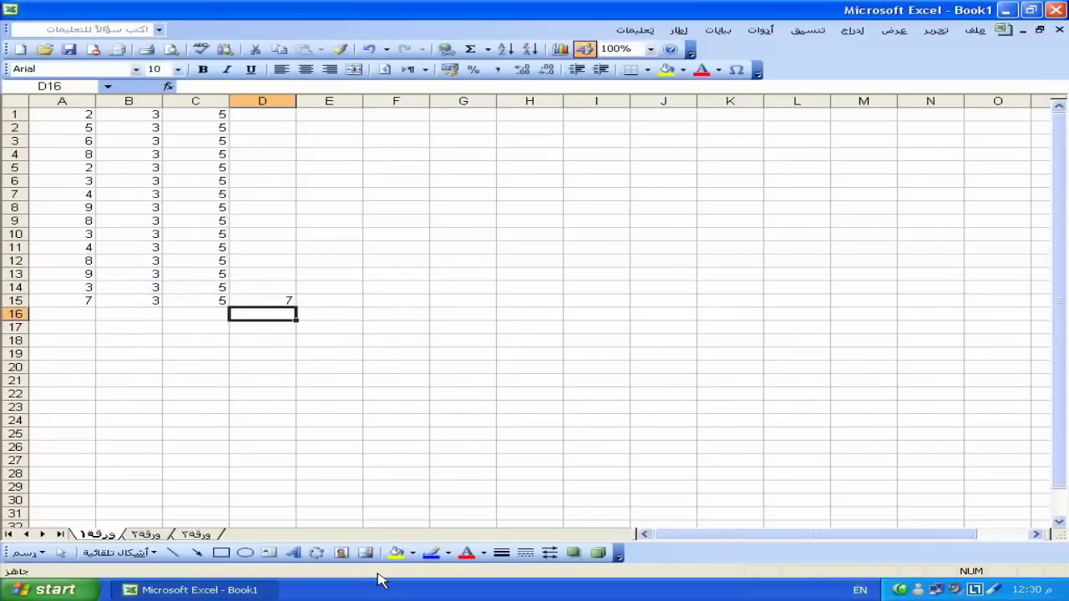
Enter =min(A15;B15;C15) in E15, which shows 3.
left_click(344, 303)
type("min")
key("BackSpace")
type("n")
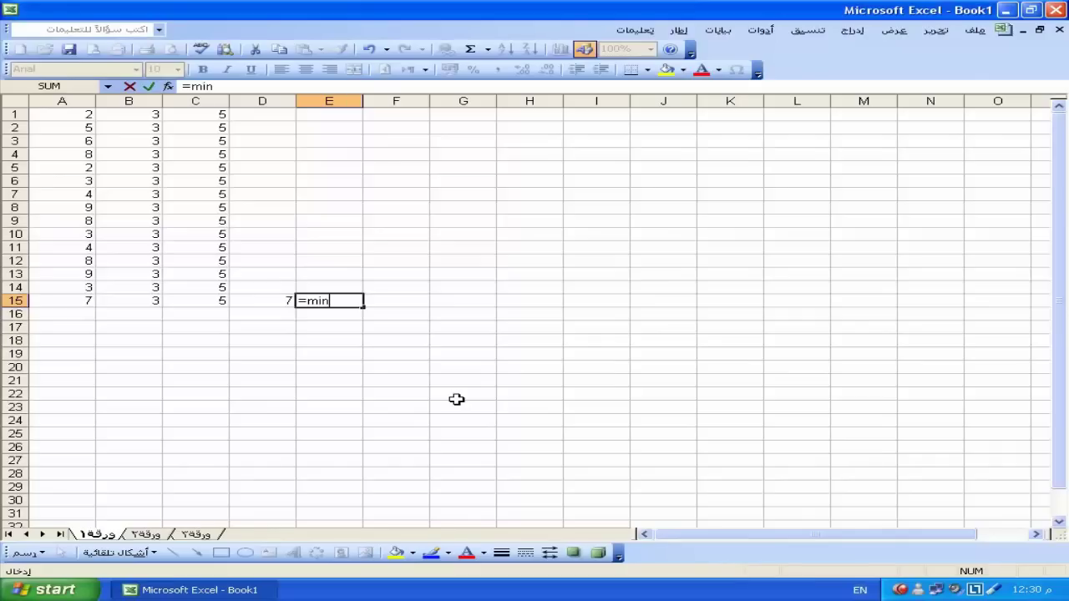
type("(")
left_click(88, 299)
type(";")
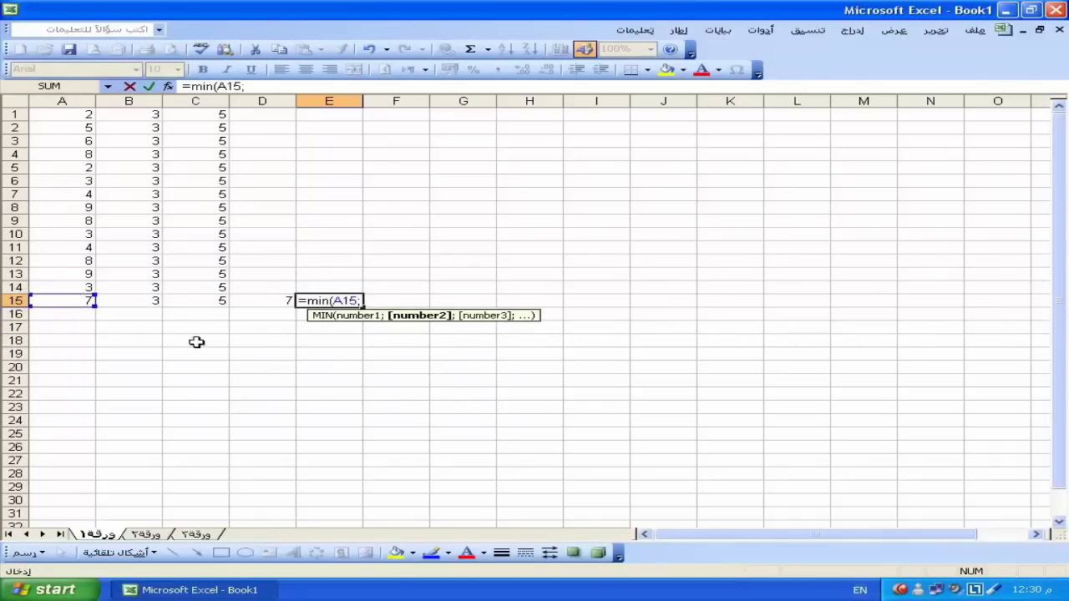
left_click(148, 301)
type(";")
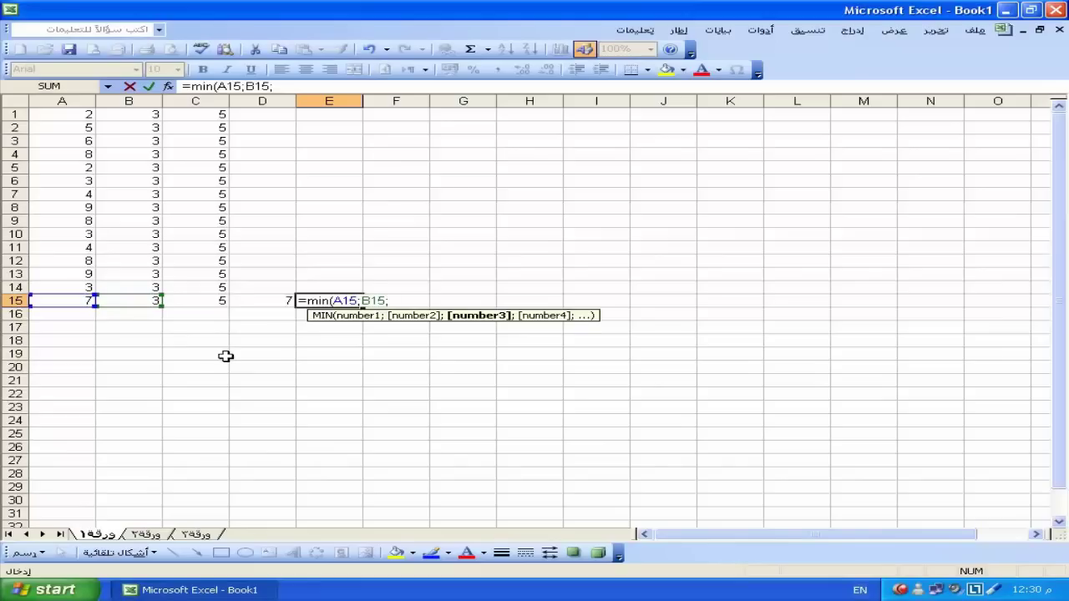
left_click(219, 298)
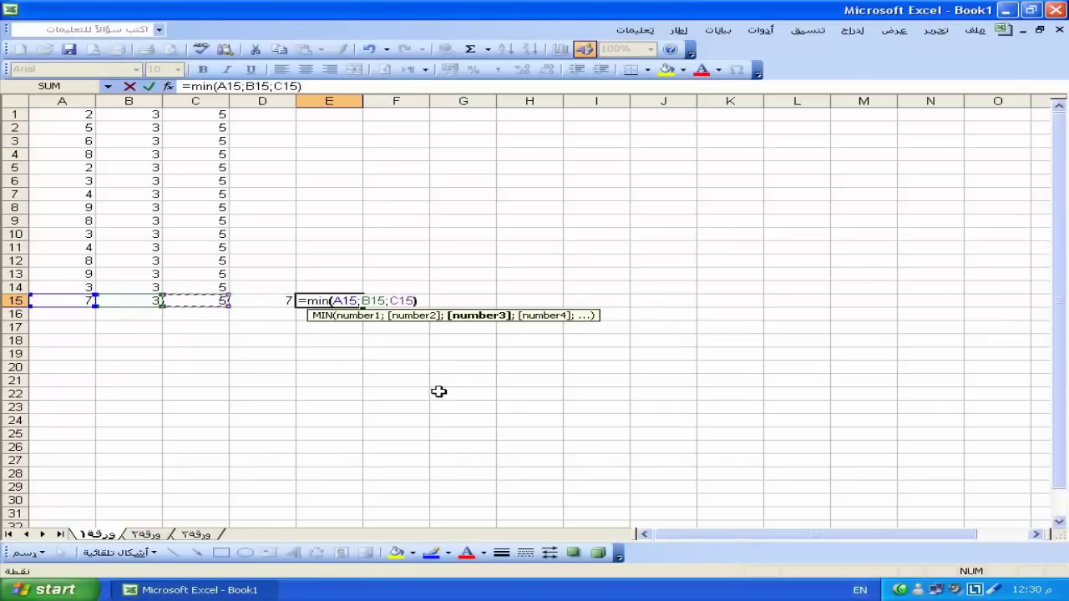
key("Return")
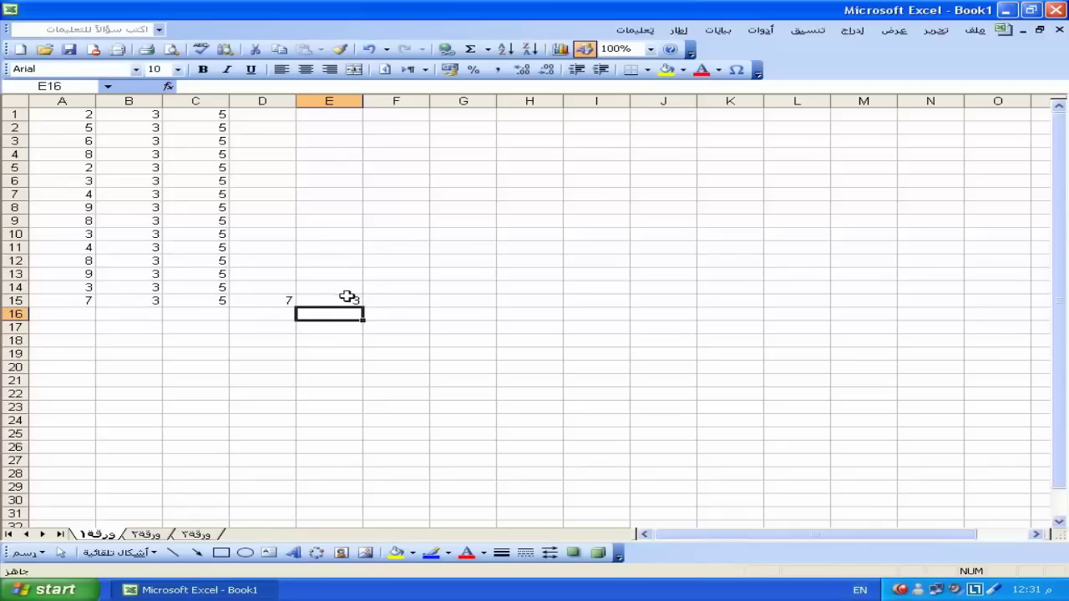
Clear the MAX and MIN results by deleting D14:F21.
left_click(412, 292)
left_click_drag(411, 292, 276, 375)
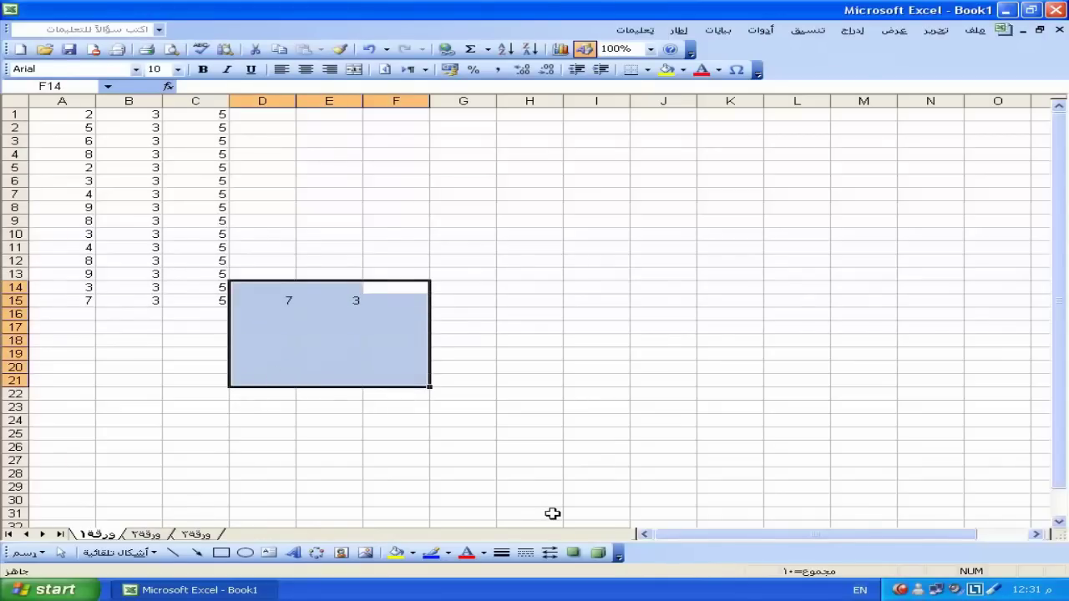
key("Delete")
left_click(349, 329)
left_click(269, 302)
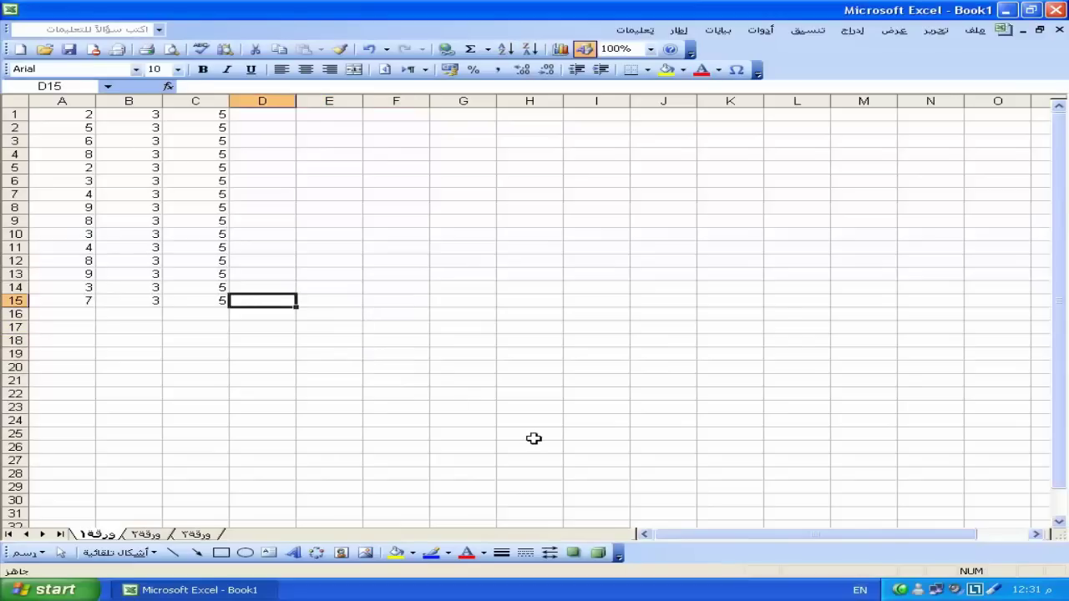
Enter =max(sum(A1:A15);sum(B1:B15)) in D15, which returns 81.
type("max")
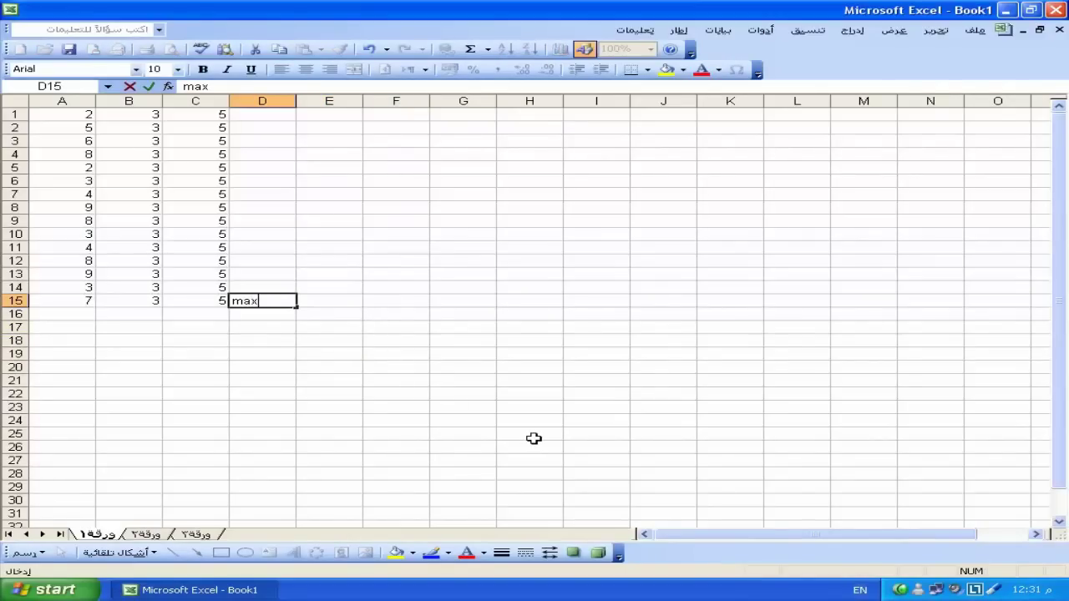
key("BackSpace")
key("BackSpace")
key("BackSpace")
type("=")
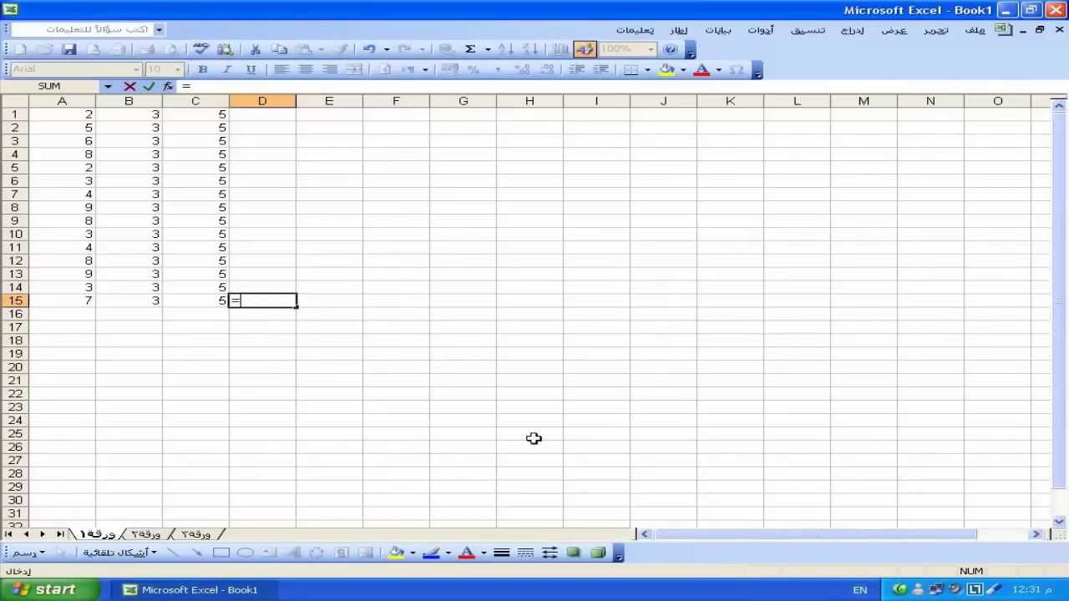
type("max")
type("(sum")
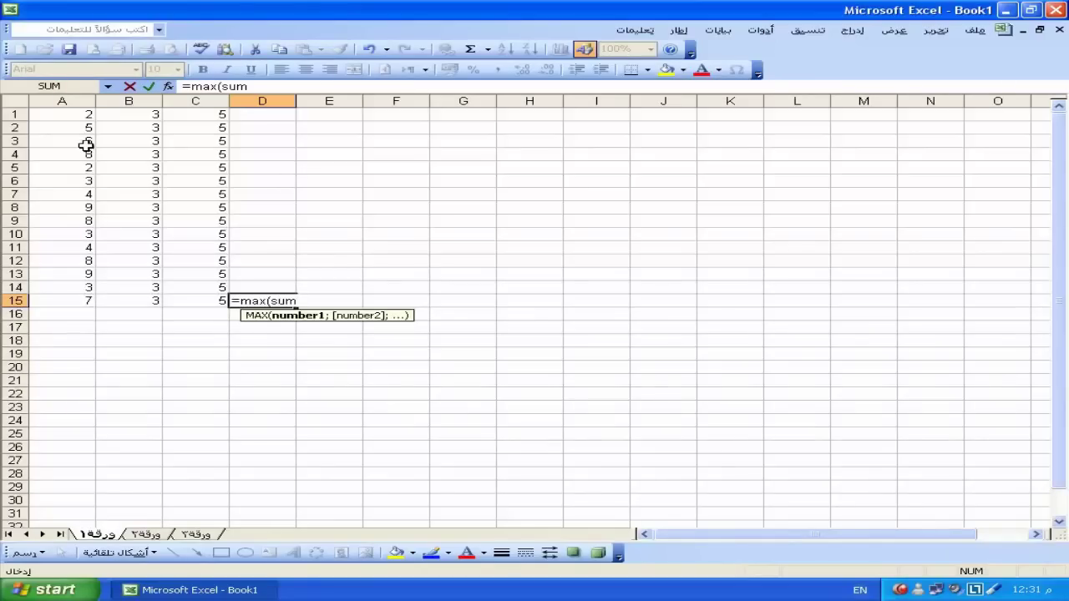
type("(")
left_click_drag(71, 114, 74, 300)
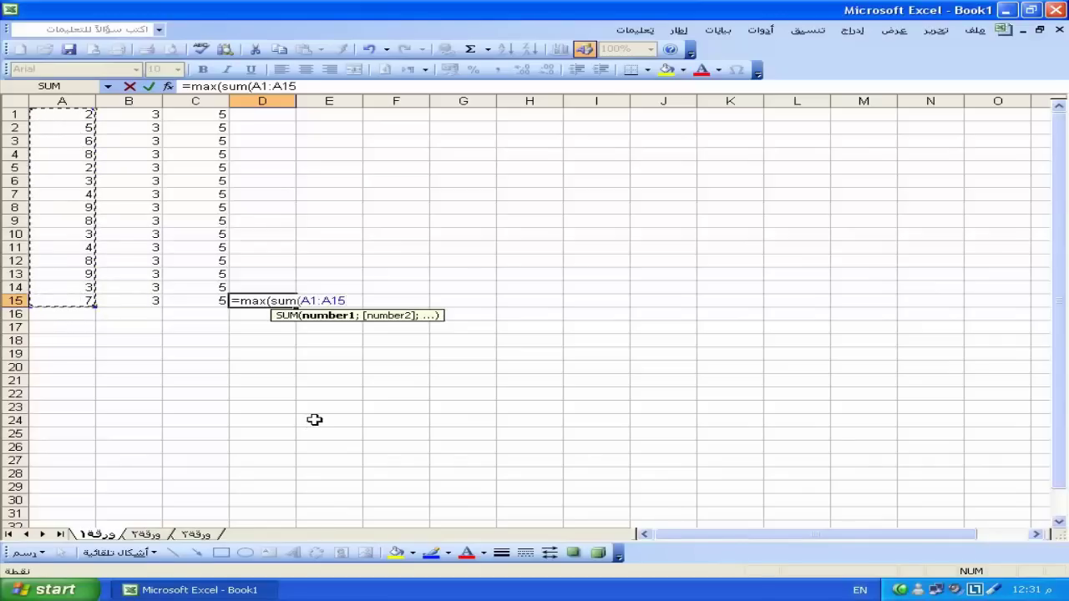
type(")")
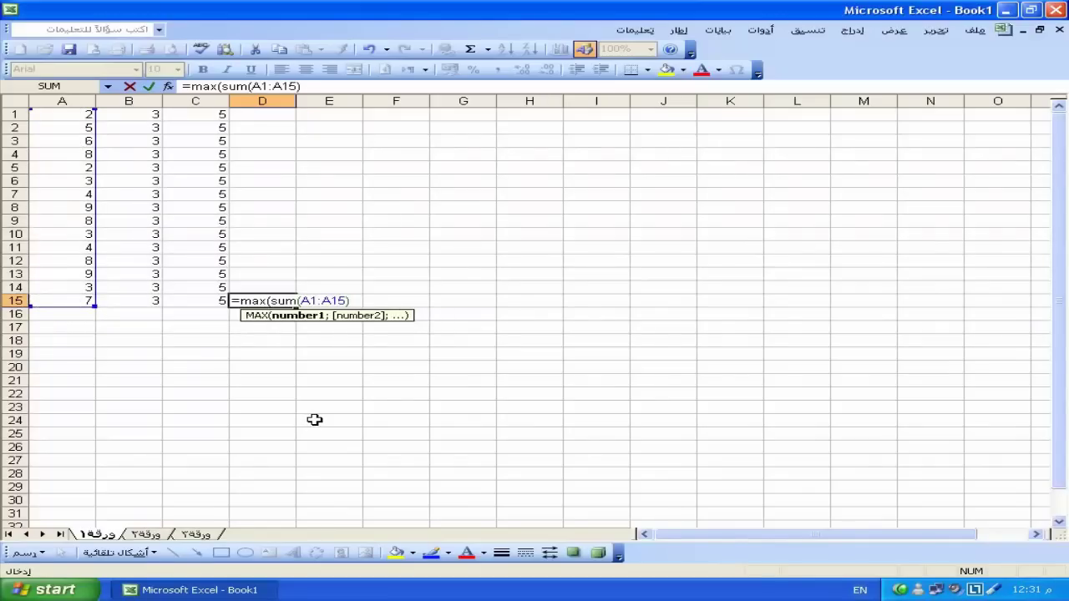
type(";")
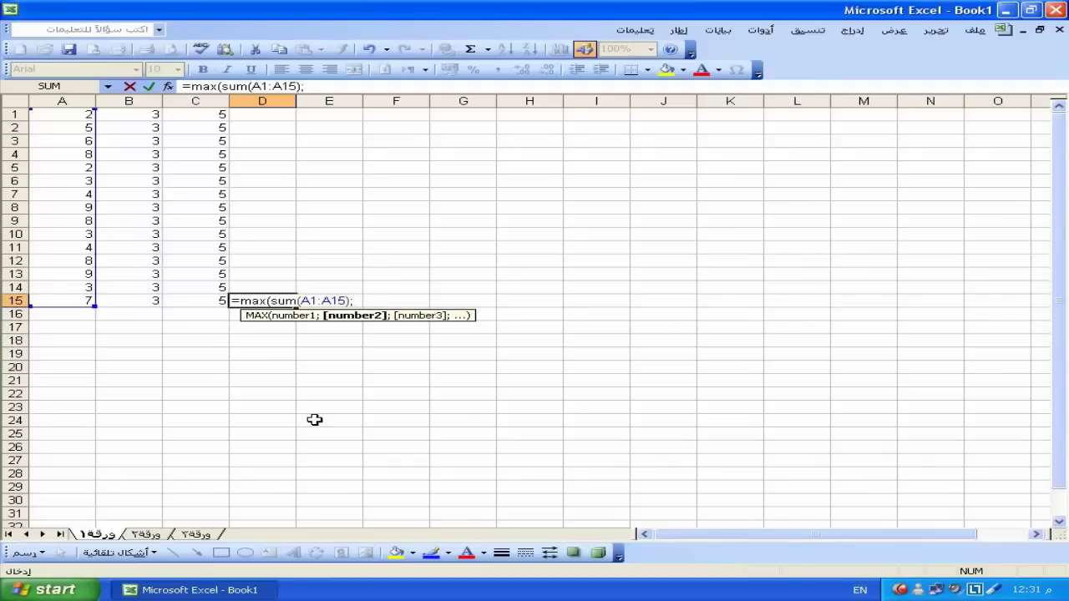
type("sum")
type("(")
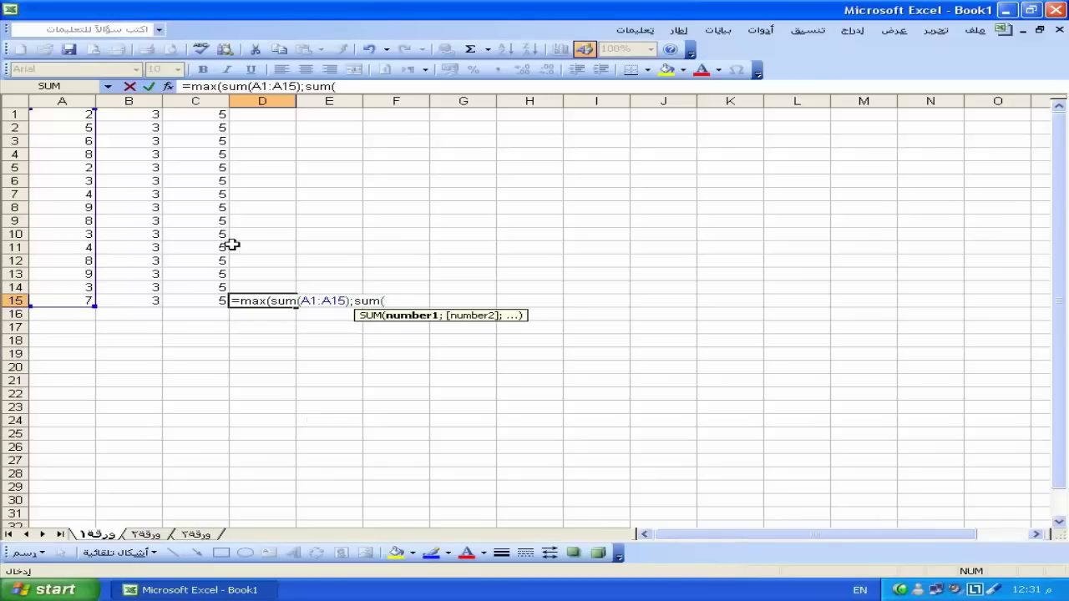
left_click(139, 115)
left_click_drag(138, 115, 142, 300)
type(")")
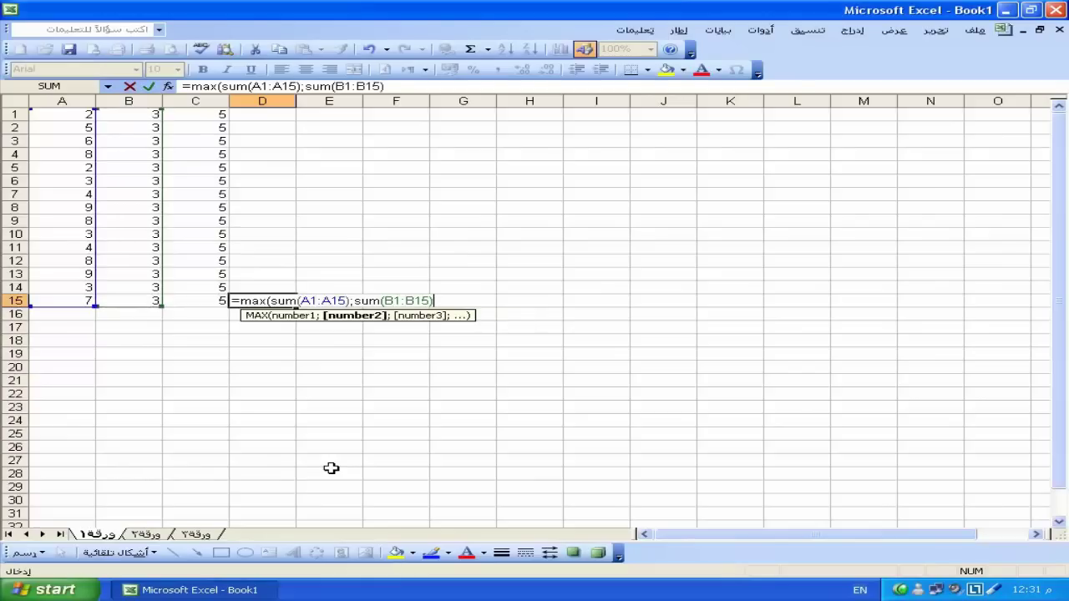
type(")")
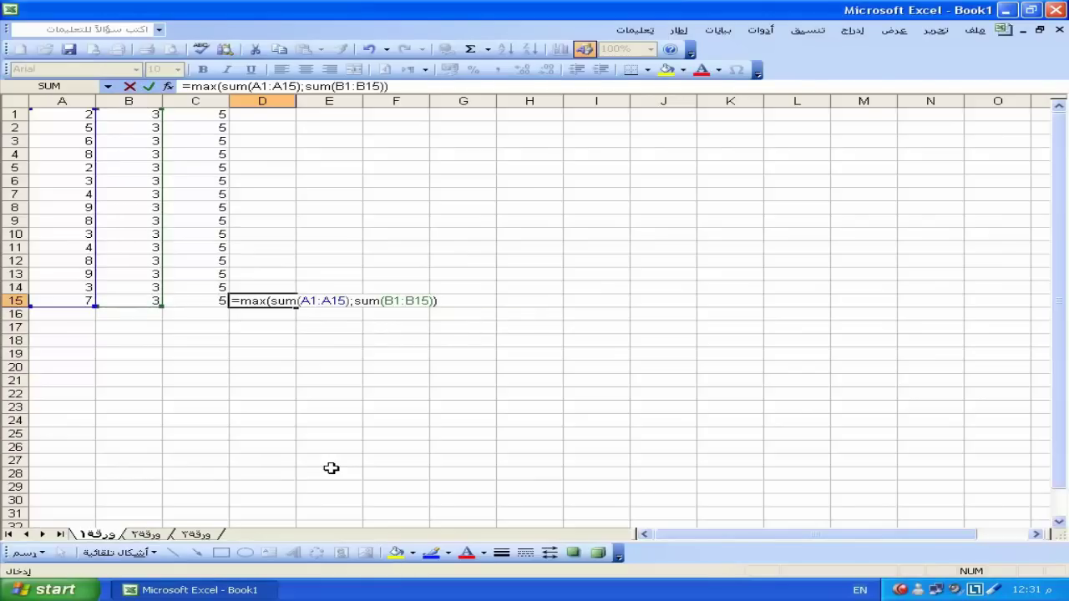
key("Return")
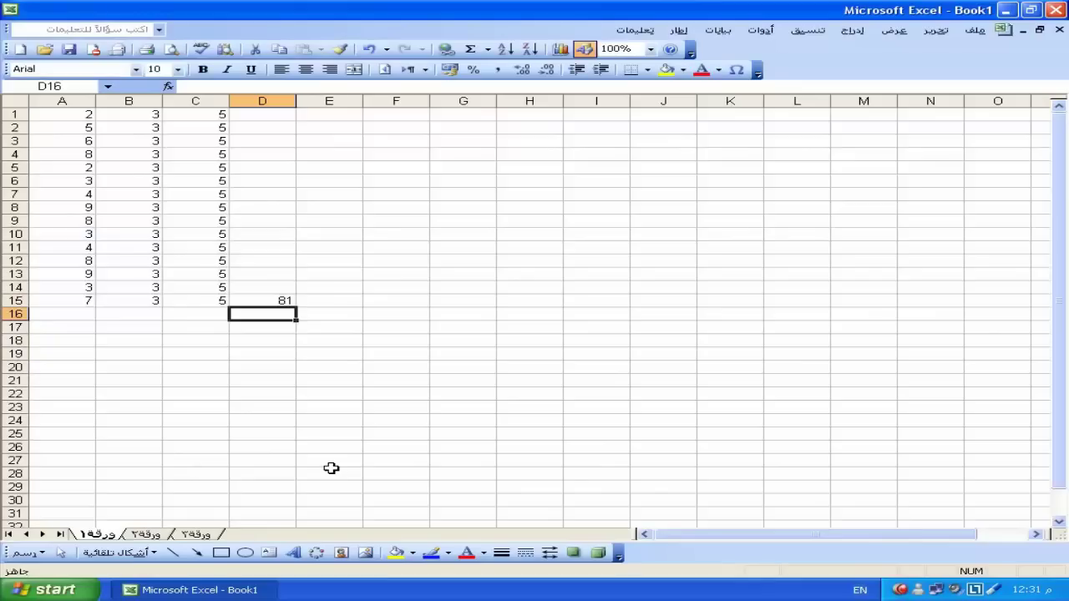
AutoSum columns A and B into A16 (81) and B16 (45).
left_click(74, 314)
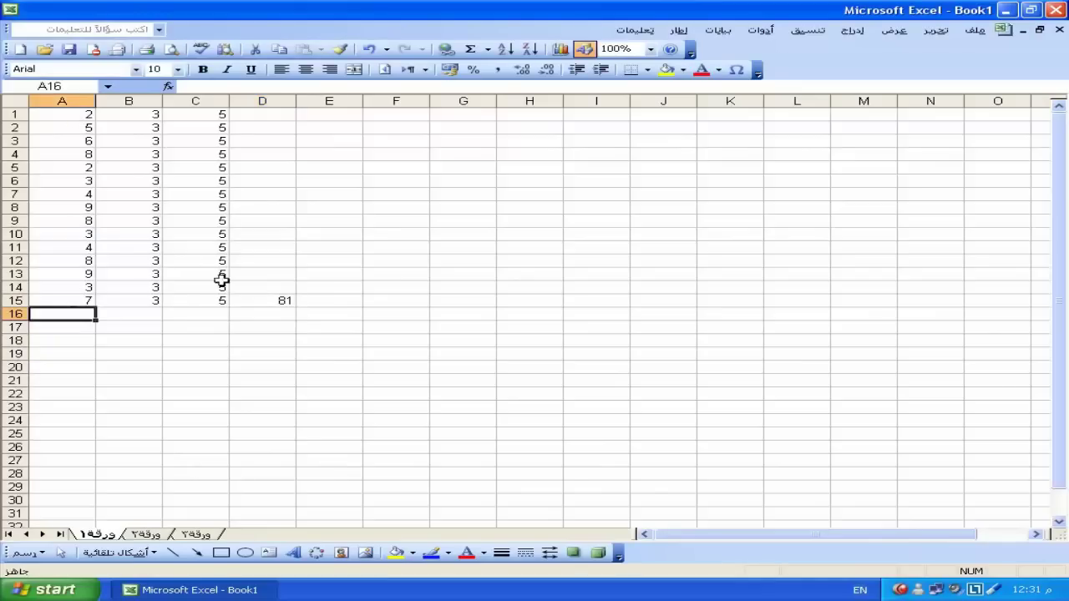
left_click(471, 50)
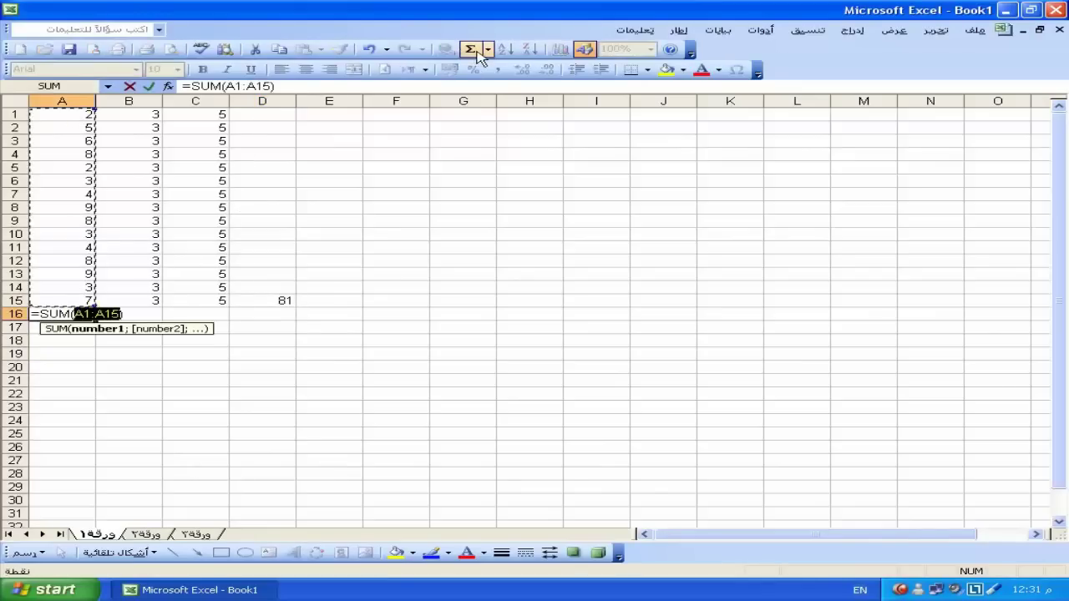
key("Return")
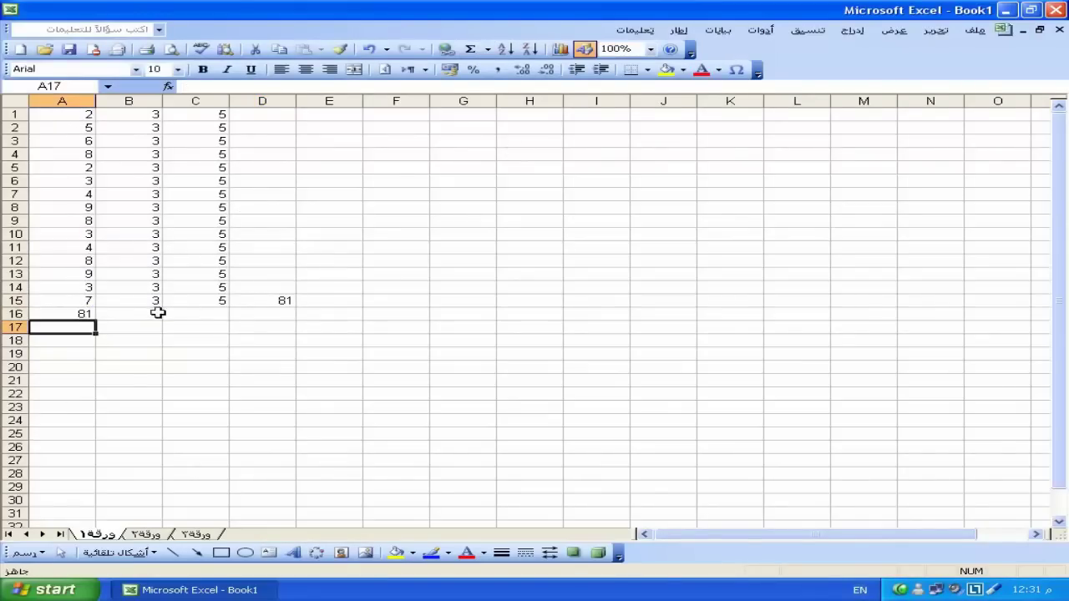
left_click(146, 313)
left_click(470, 49)
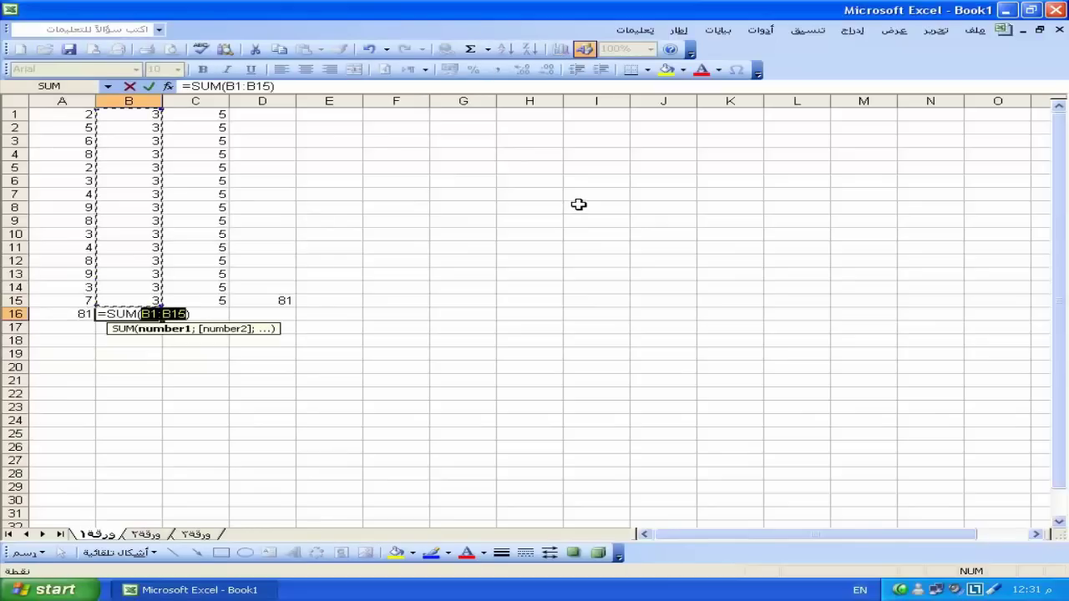
key("Return")
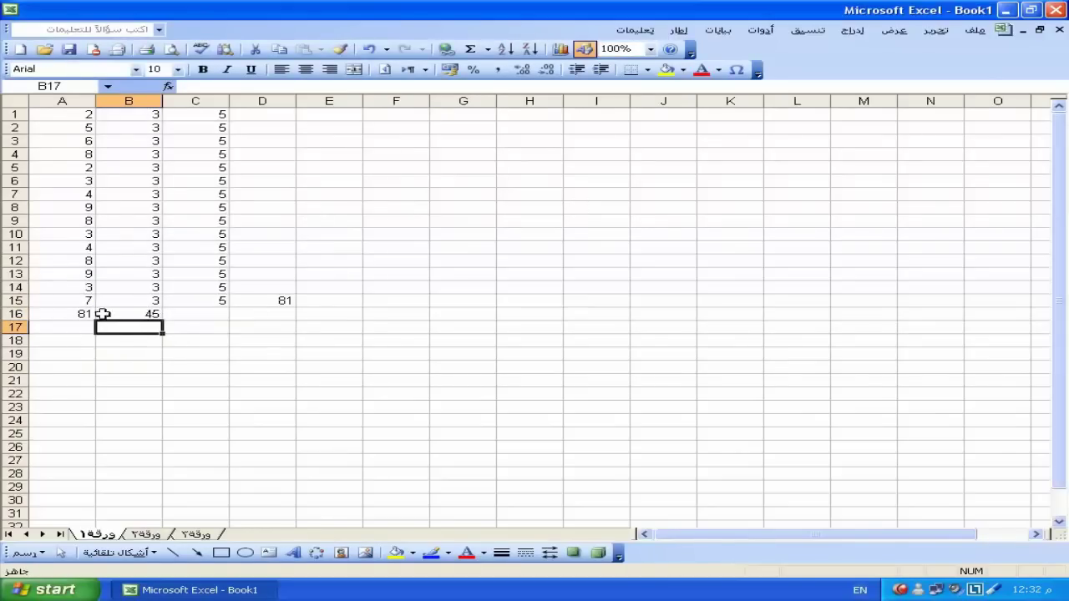
Delete everything in A1:D21, then undo to restore the data.
left_click(285, 299)
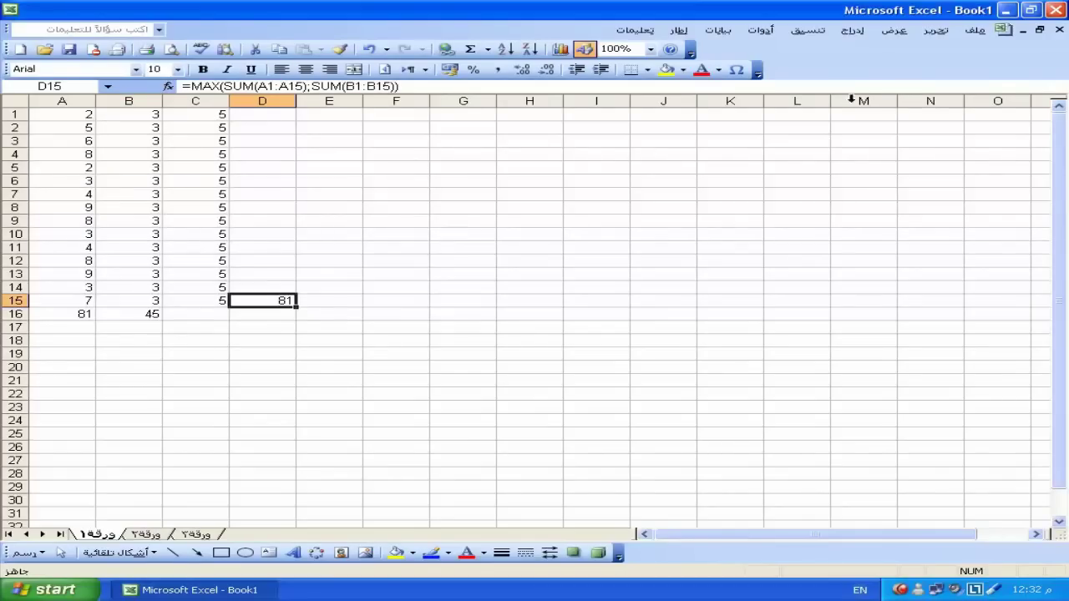
mouse_move(281, 124)
left_mouse_down()
mouse_move(230, 121)
mouse_move(15, 376)
left_mouse_up()
key("Delete")
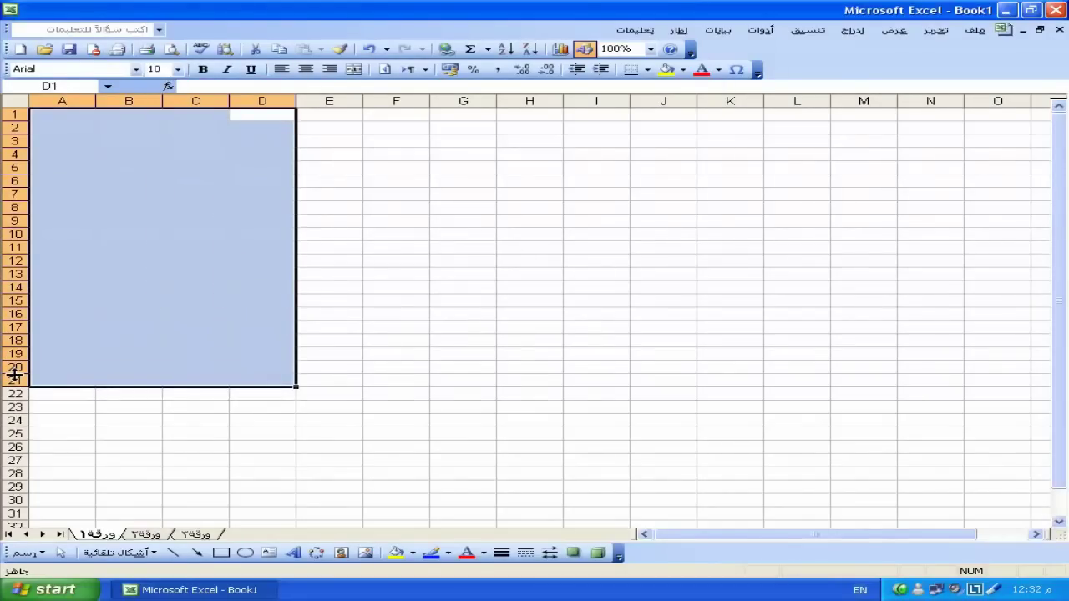
left_click(324, 197)
left_click(186, 159)
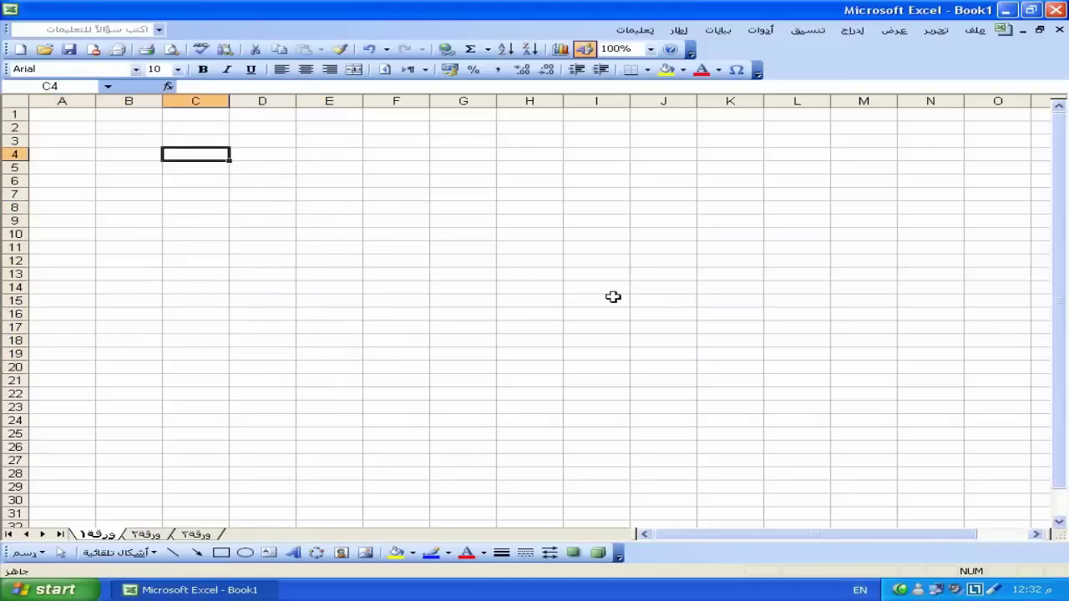
key("ctrl+z")
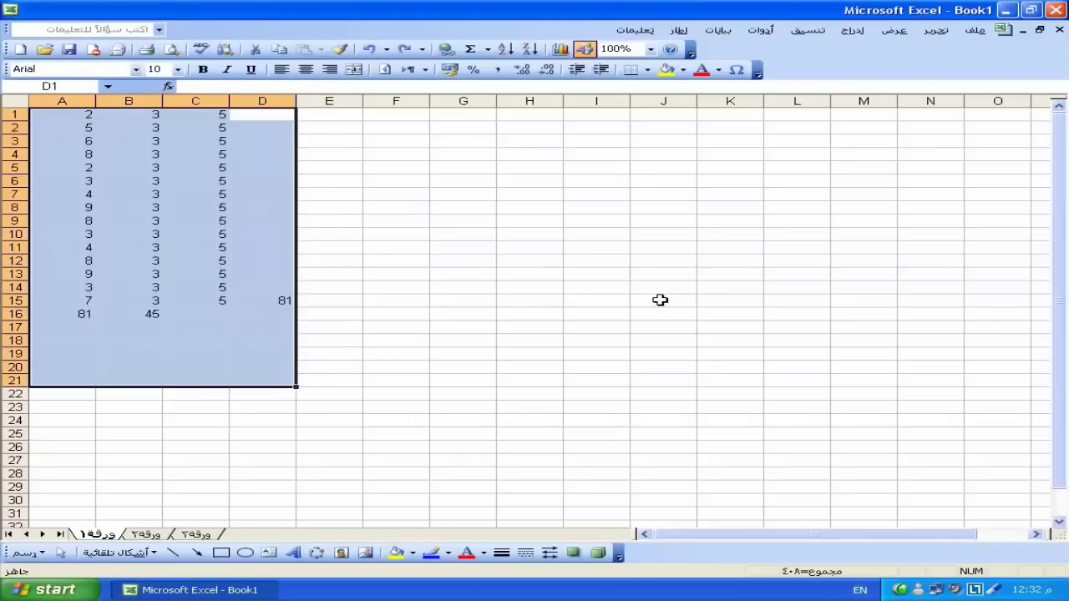
left_click(460, 296)
left_click(386, 231)
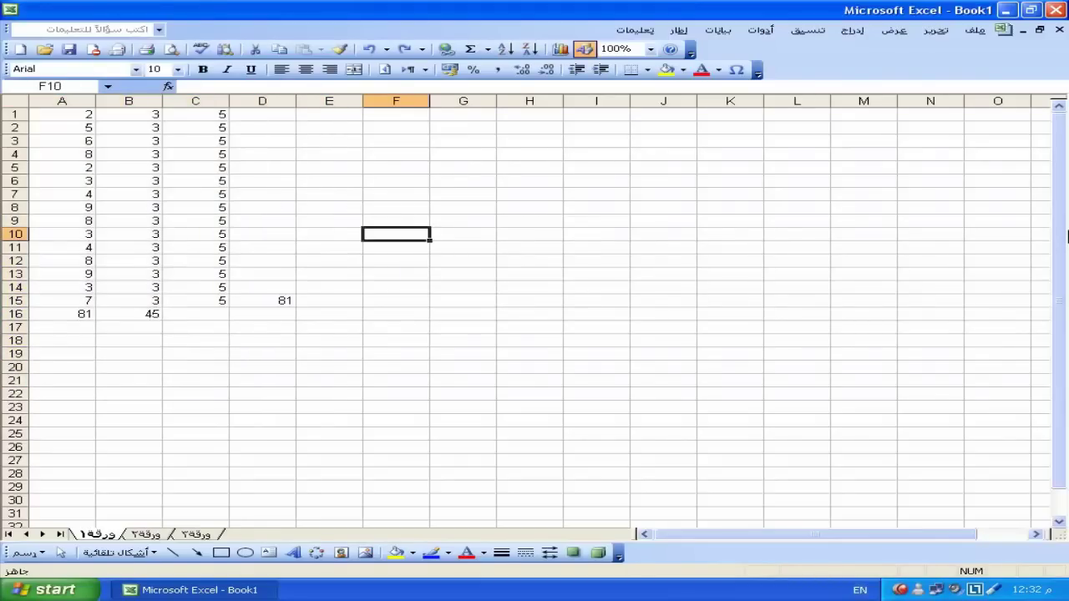
Enter 5.1 in F10 and 5.2 in G10.
type("5.1")
key("Return")
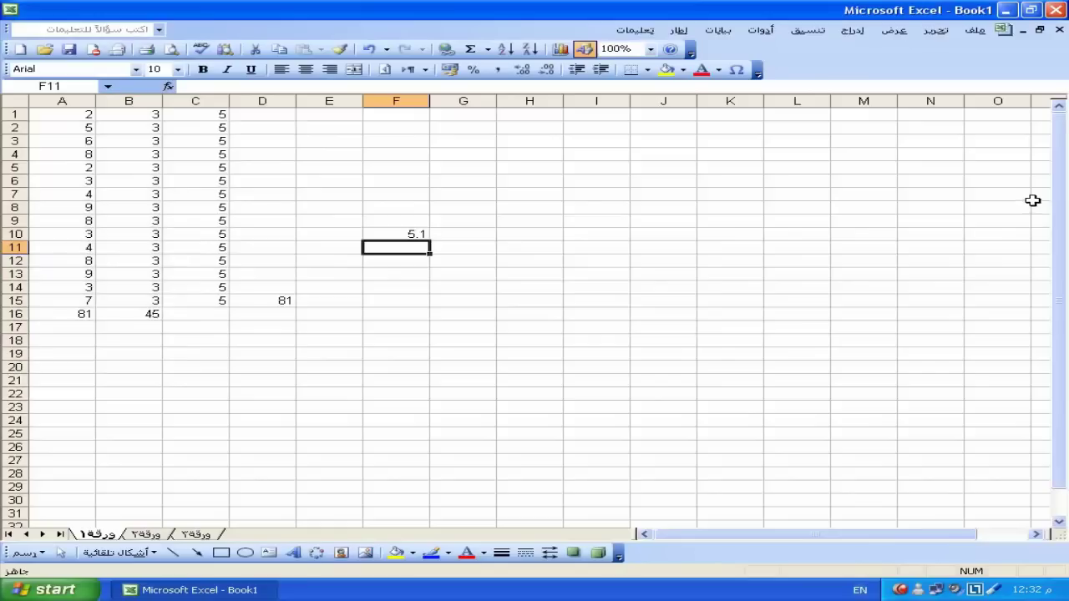
key("Right")
key("Up")
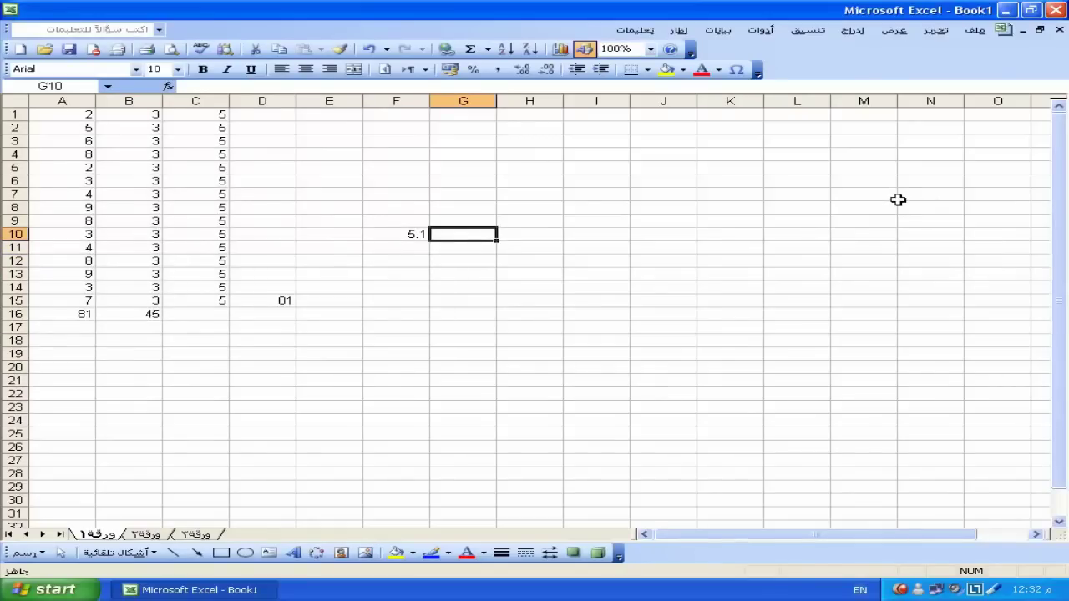
type("5.2")
key("Return")
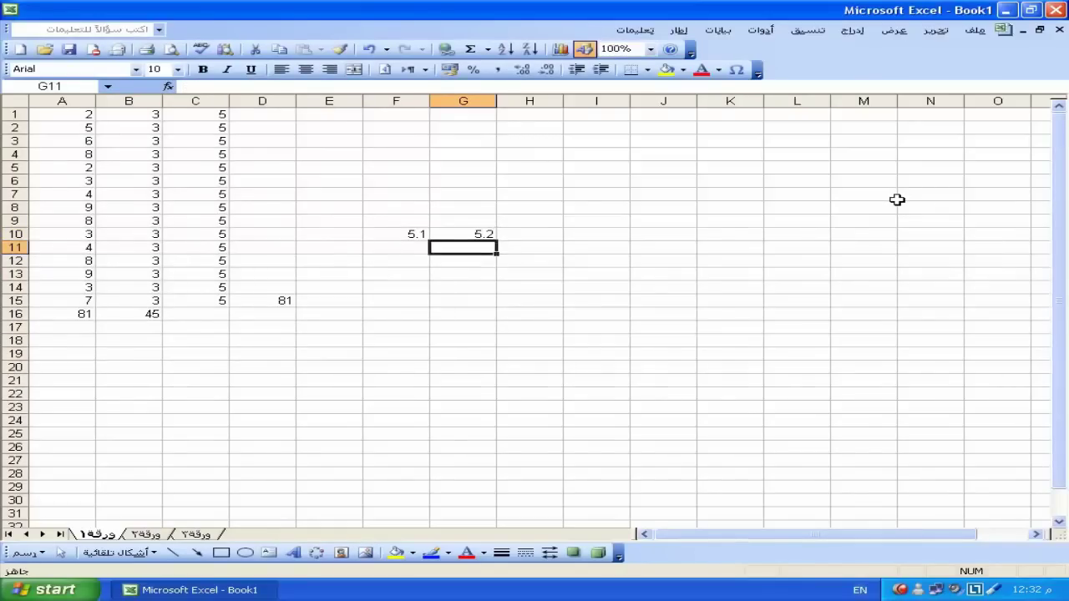
Enter =F10+G10 in H10, which shows 10.3.
left_click(538, 238)
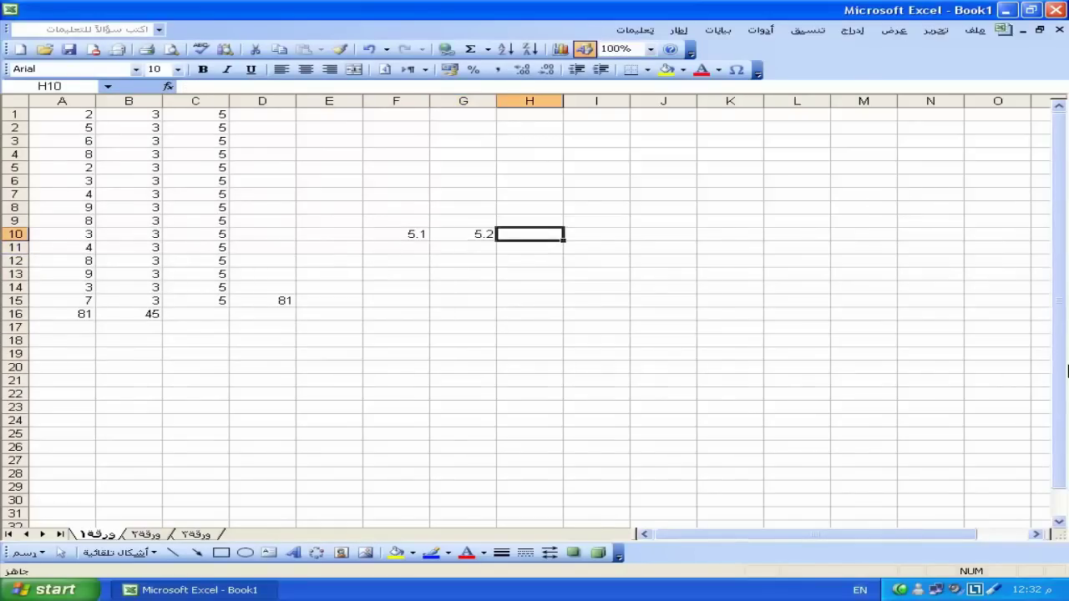
type("=")
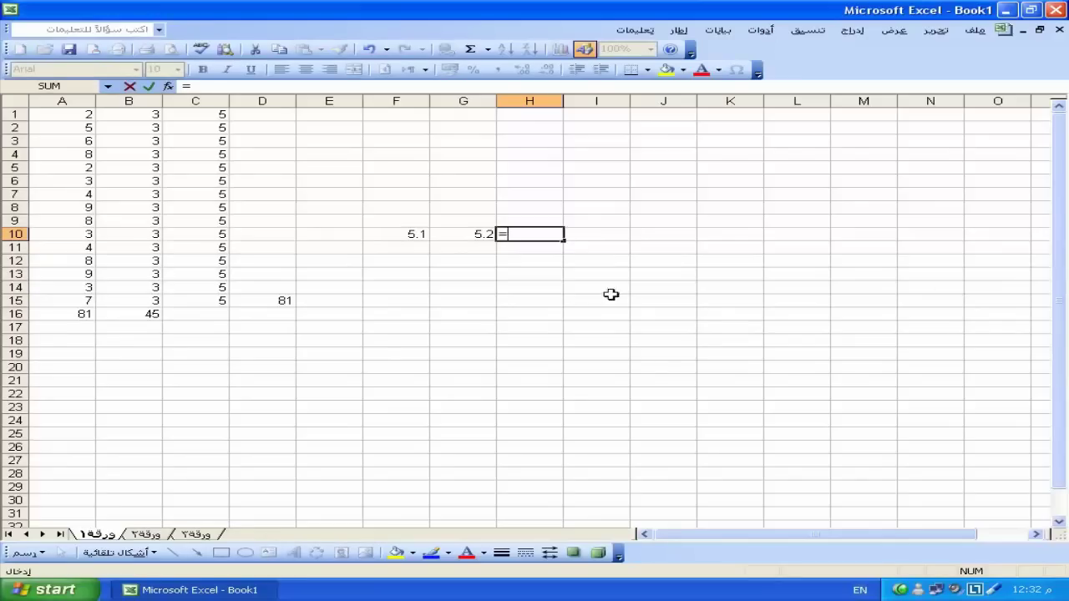
left_click(425, 237)
type("+")
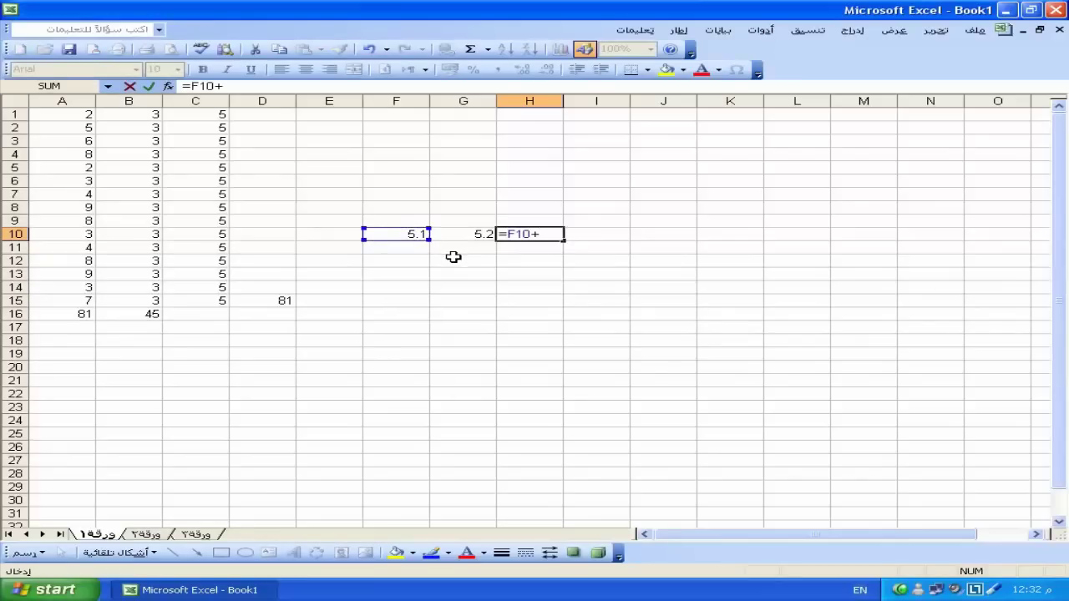
left_click(462, 237)
key("Return")
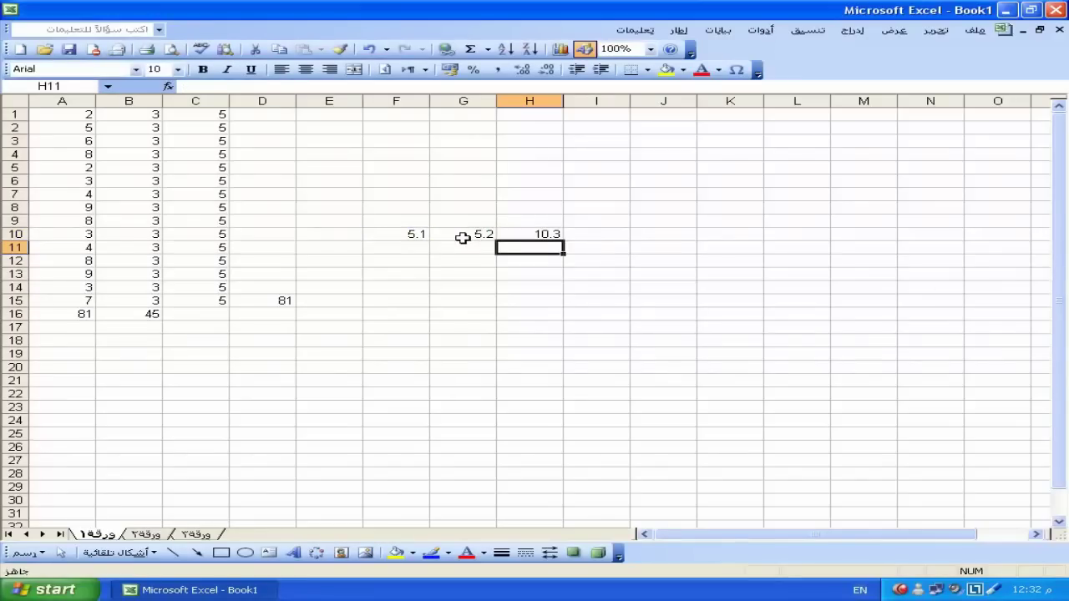
Wrap H10's sum in CEILING with significance 1, rounding up to 11.
double_click(548, 235)
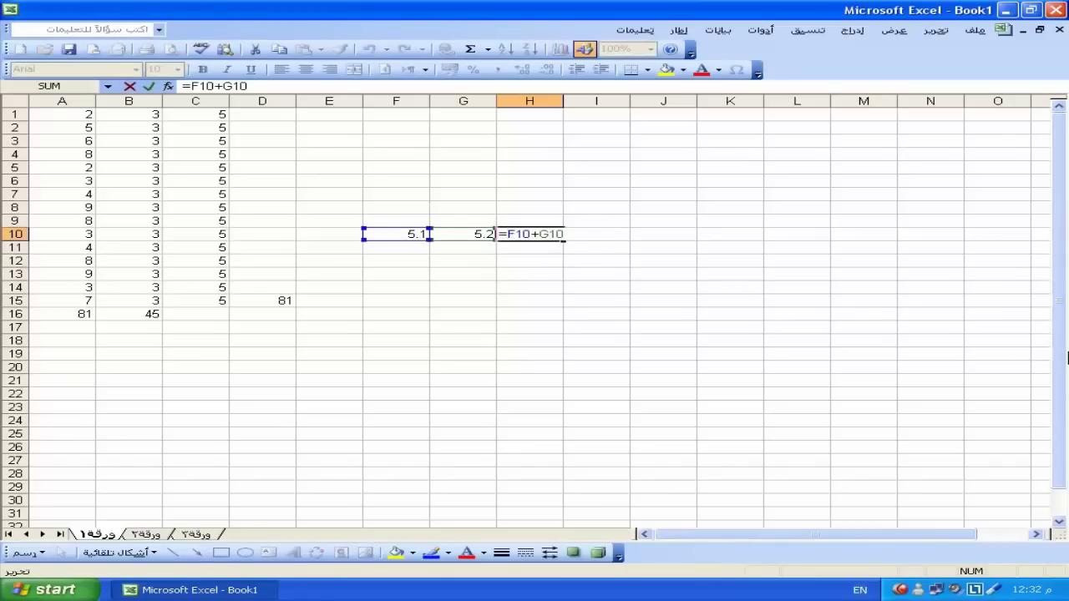
type("ceiling")
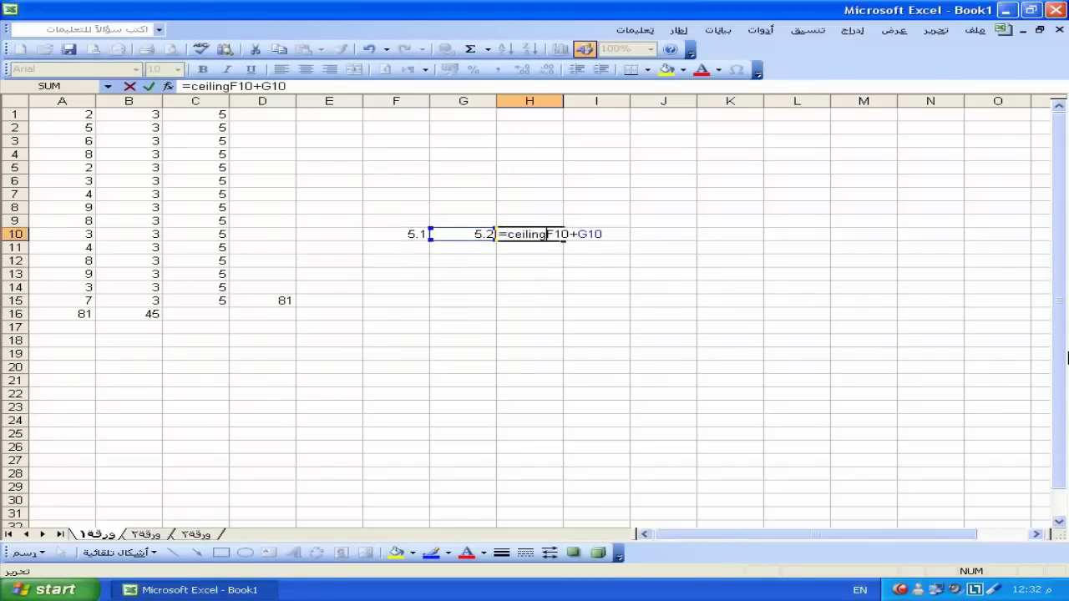
type("(")
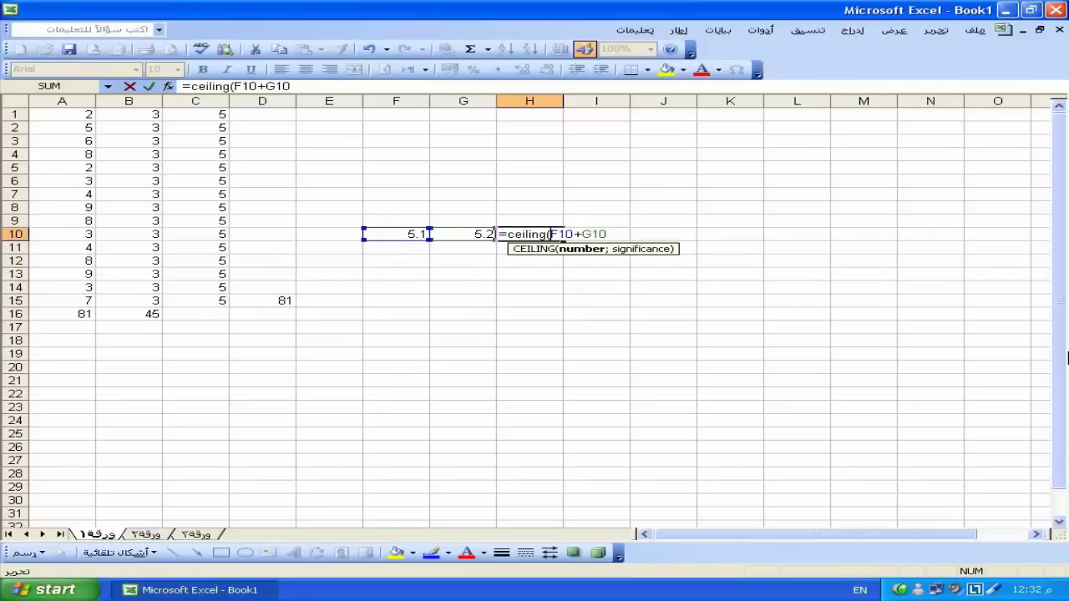
key("End")
type("; ")
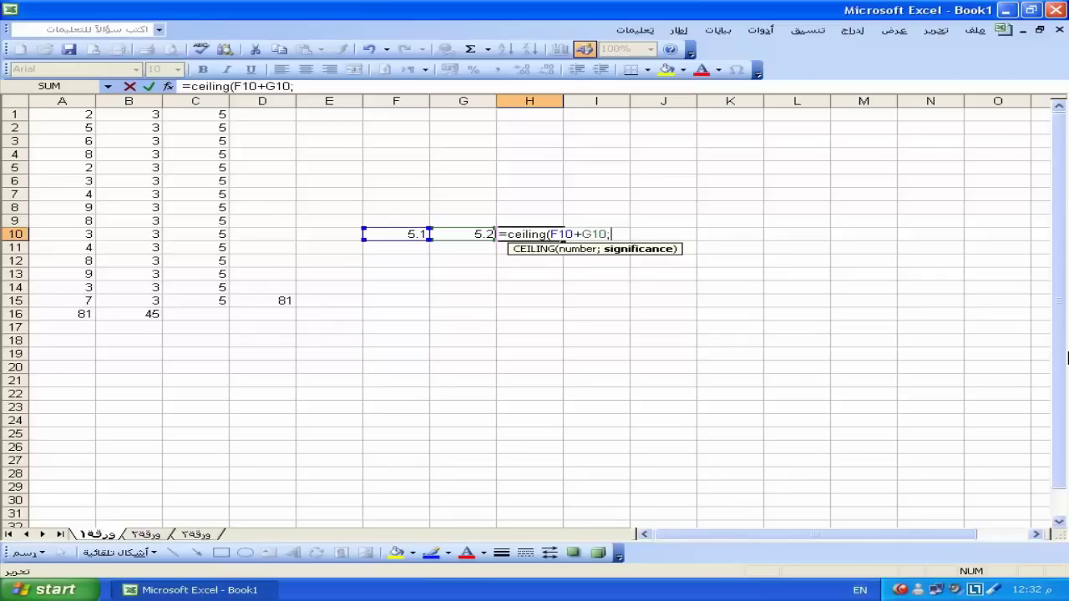
type("1")
key("BackSpace")
type(")")
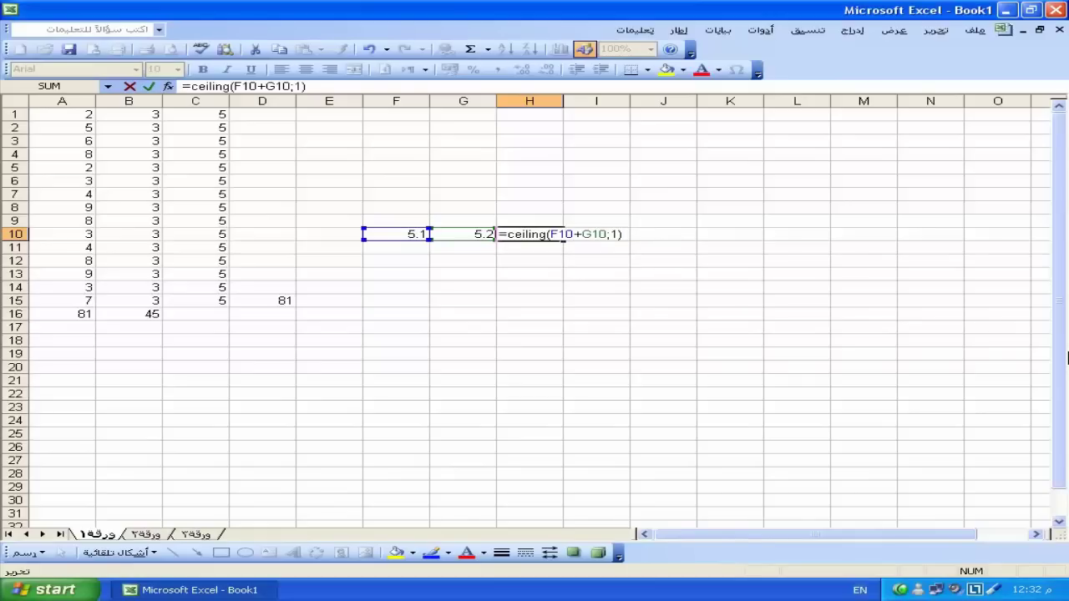
key("Return")
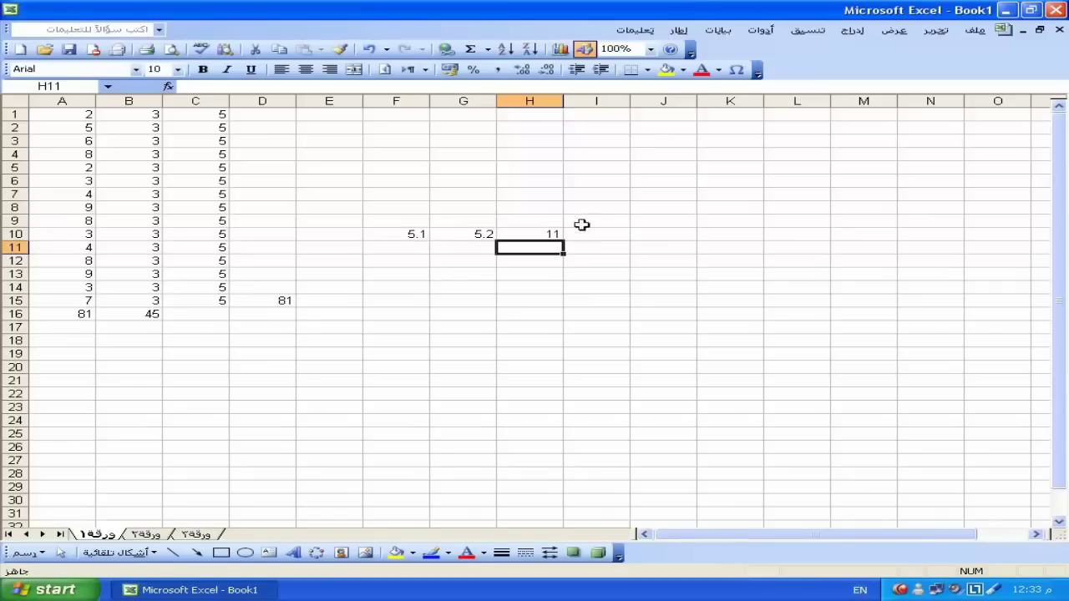
Change the CEILING significance in H10 to 0.5, giving 10.5.
double_click(530, 234)
left_click(628, 234)
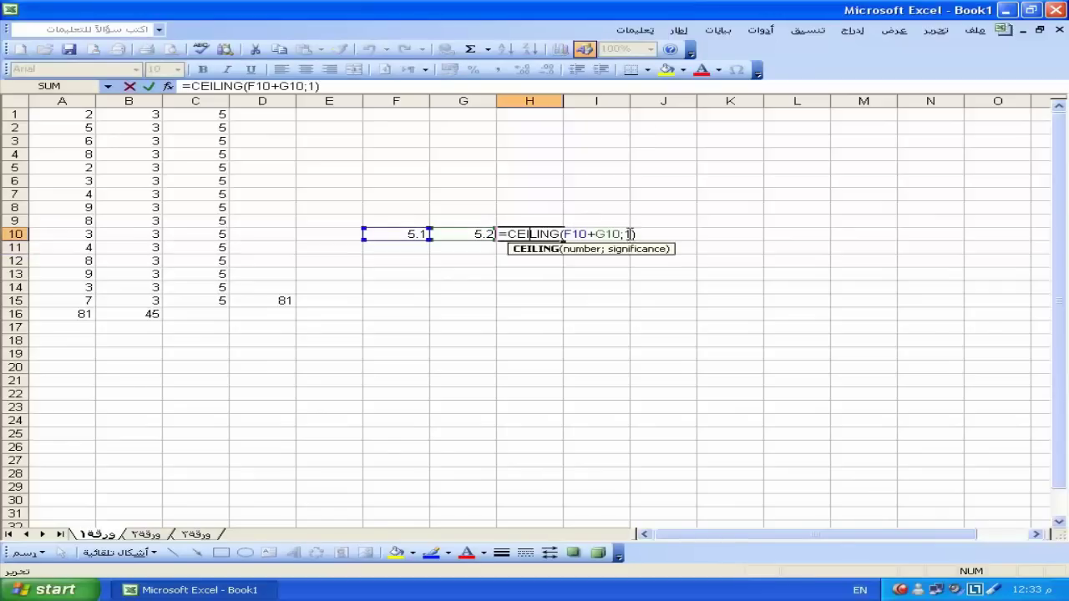
key("BackSpace")
type("0.5")
key("Return")
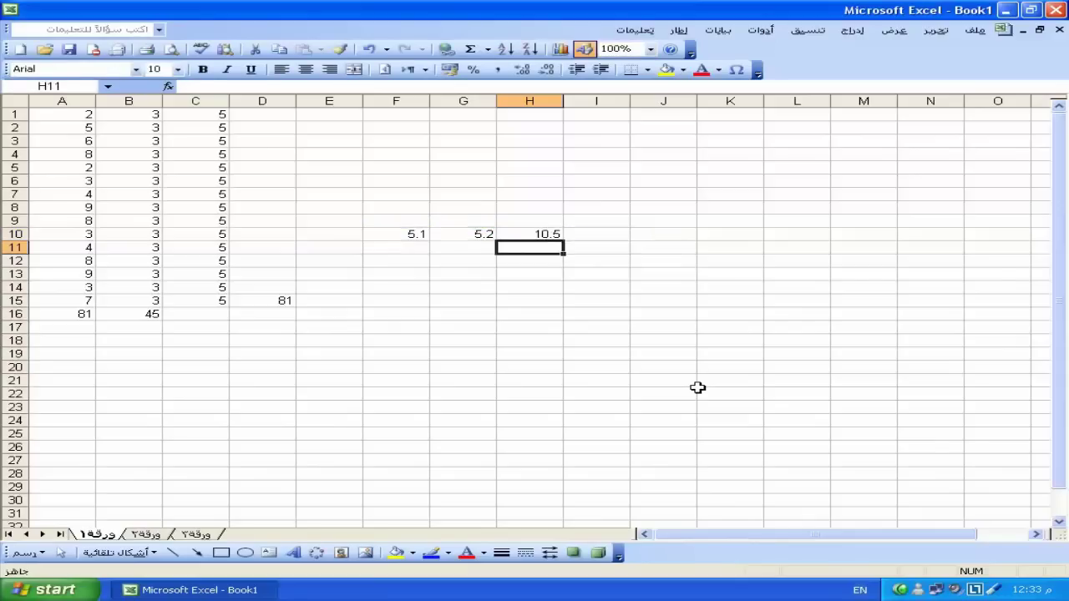
Change the CEILING significance in H10 to 2, giving 12.
double_click(550, 234)
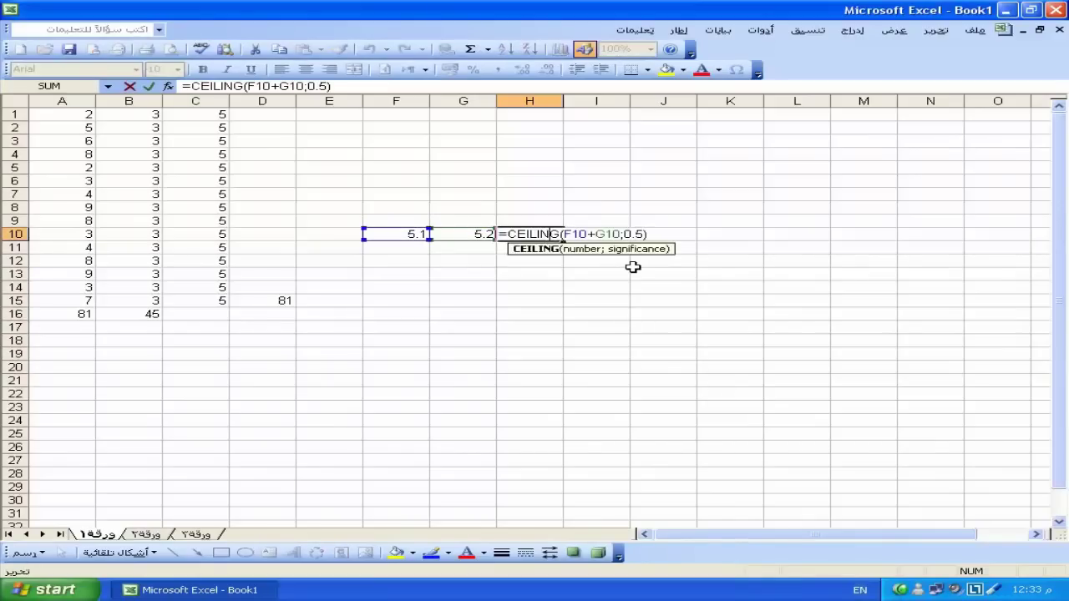
left_click(645, 234)
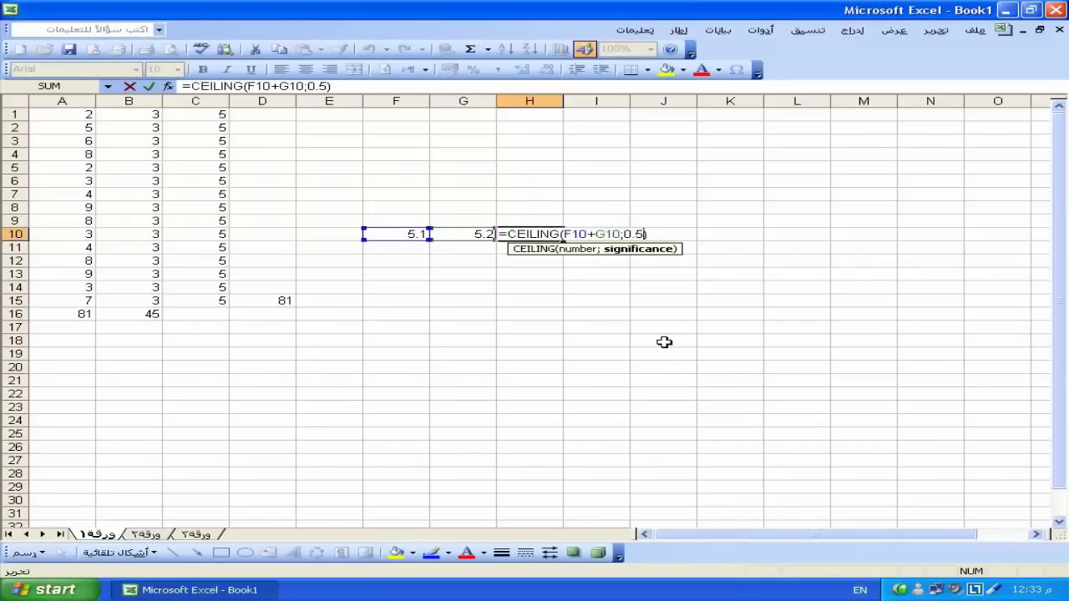
key("BackSpace")
key("BackSpace")
key("BackSpace")
type("2")
key("Return")
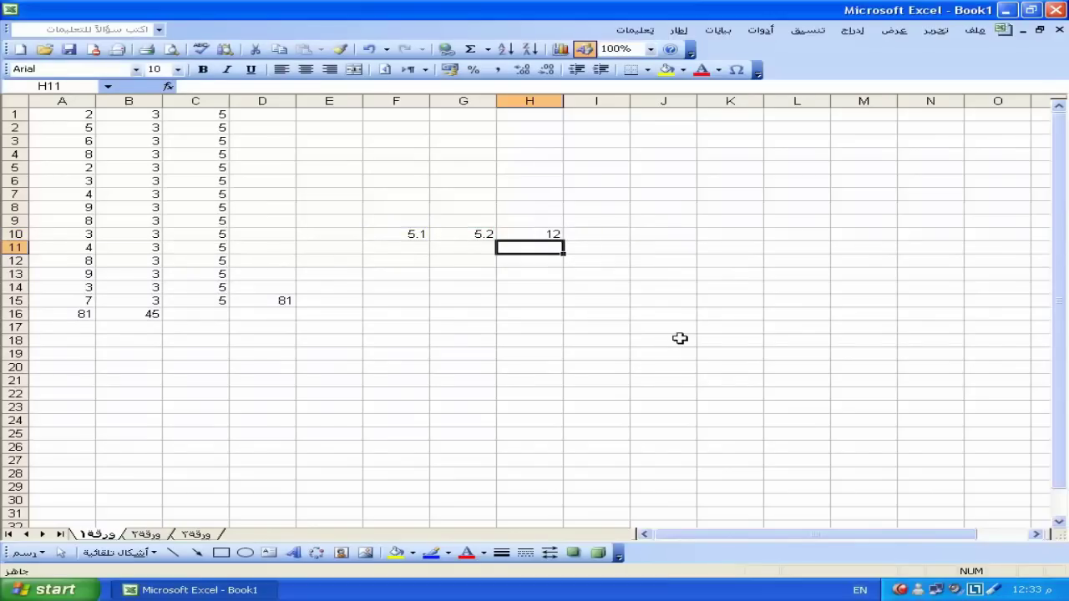
left_click(547, 234)
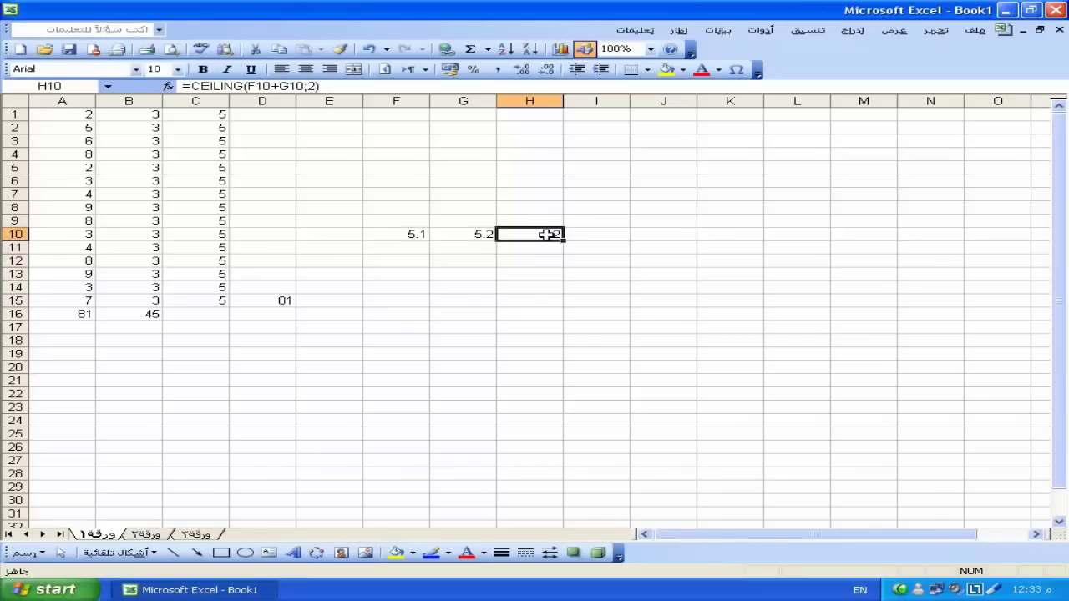
Change the CEILING significance in H10 to 0.1, giving 10.3.
double_click(544, 231)
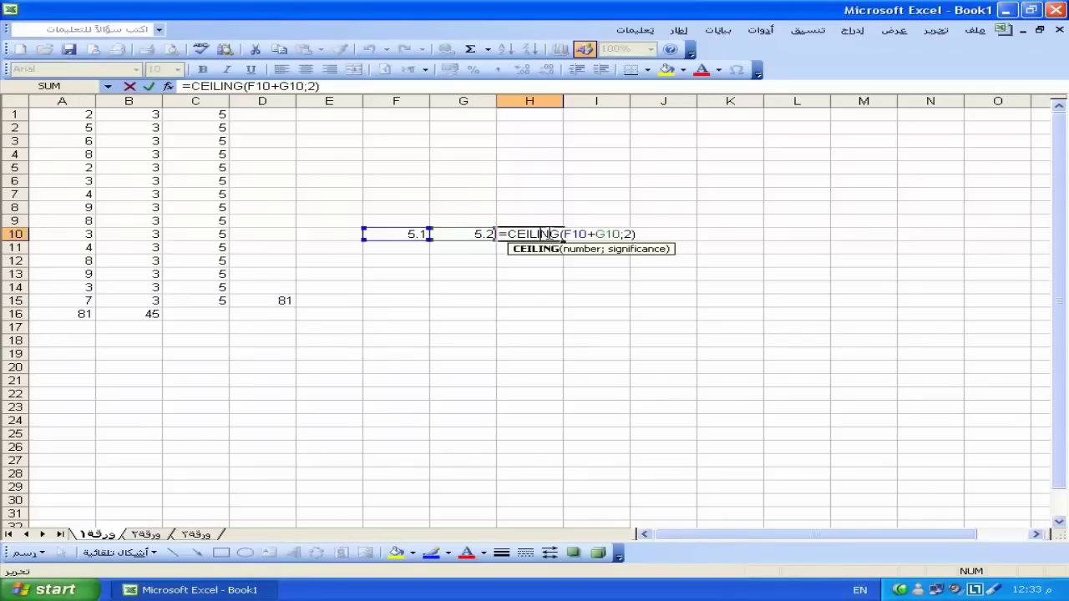
left_click(632, 234)
key("BackSpace")
type(".1")
key("Return")
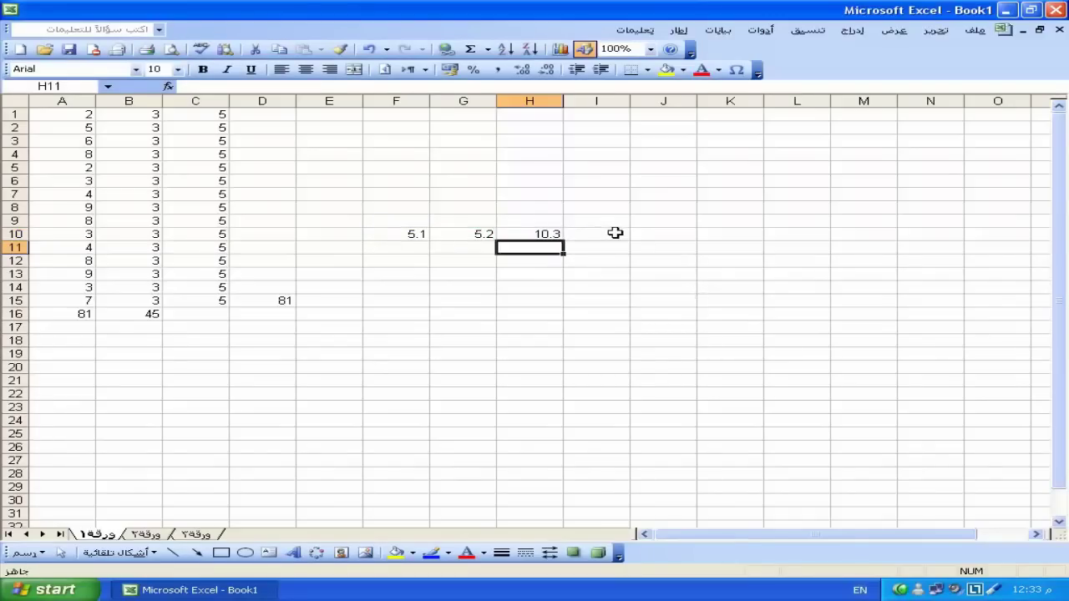
Change F10 to 5.15 so H10 rounds up to 10.4.
left_click(422, 235)
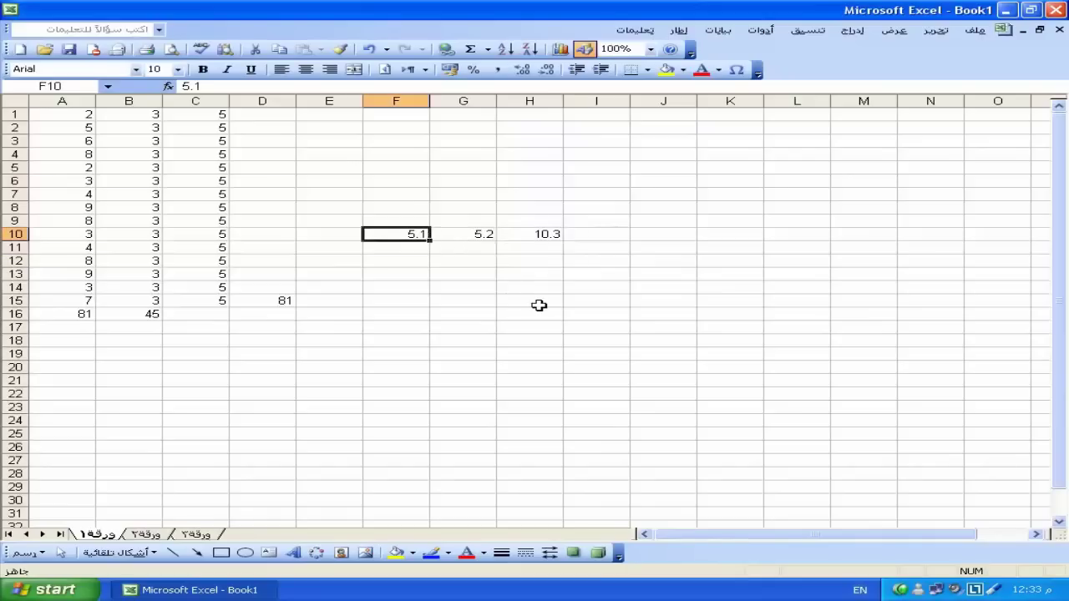
type("5.")
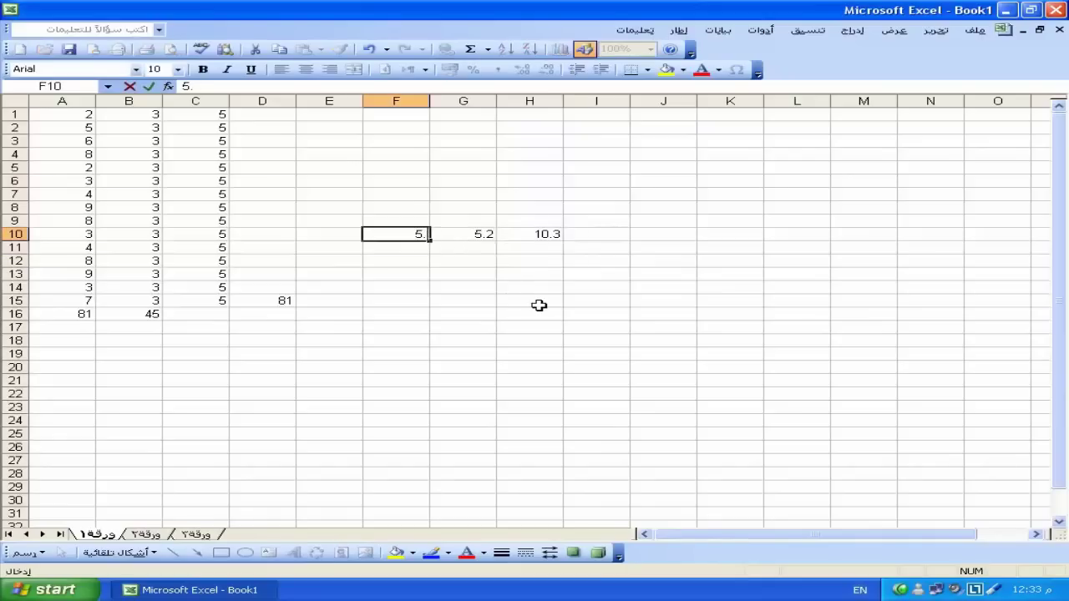
type("15")
key("Return")
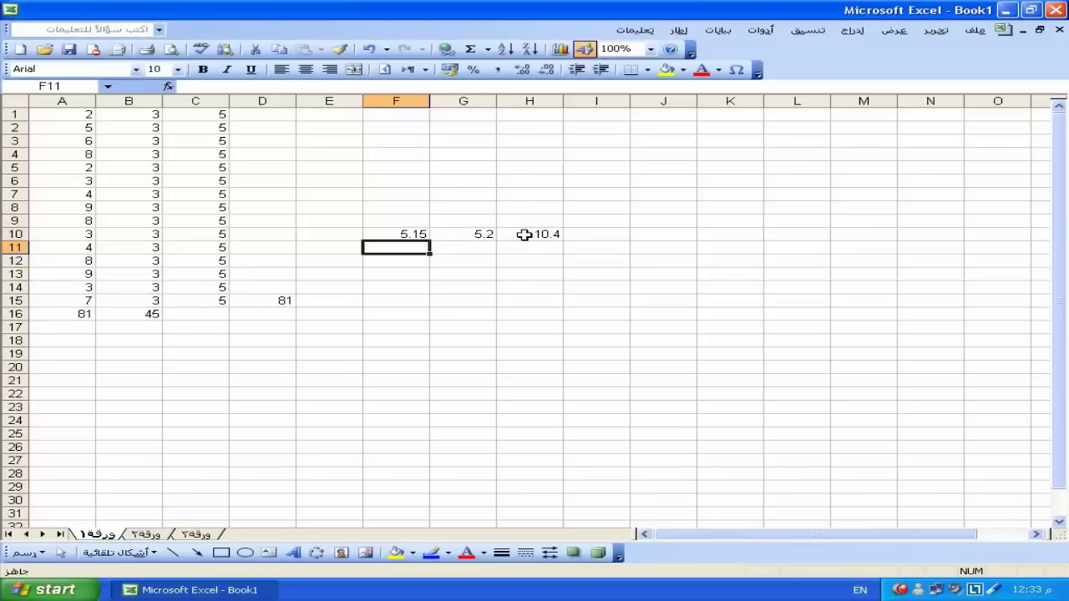
left_click(526, 234)
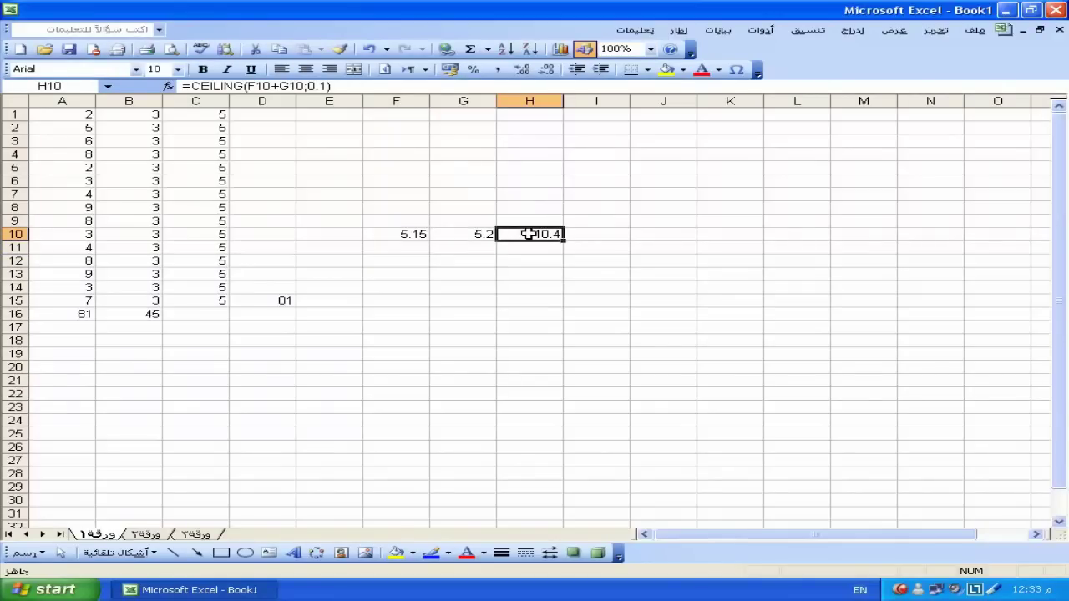
Enter 5.15 in F11 and 5.2 in G11, and begin =floor( in H11.
left_click(408, 248)
type("5")
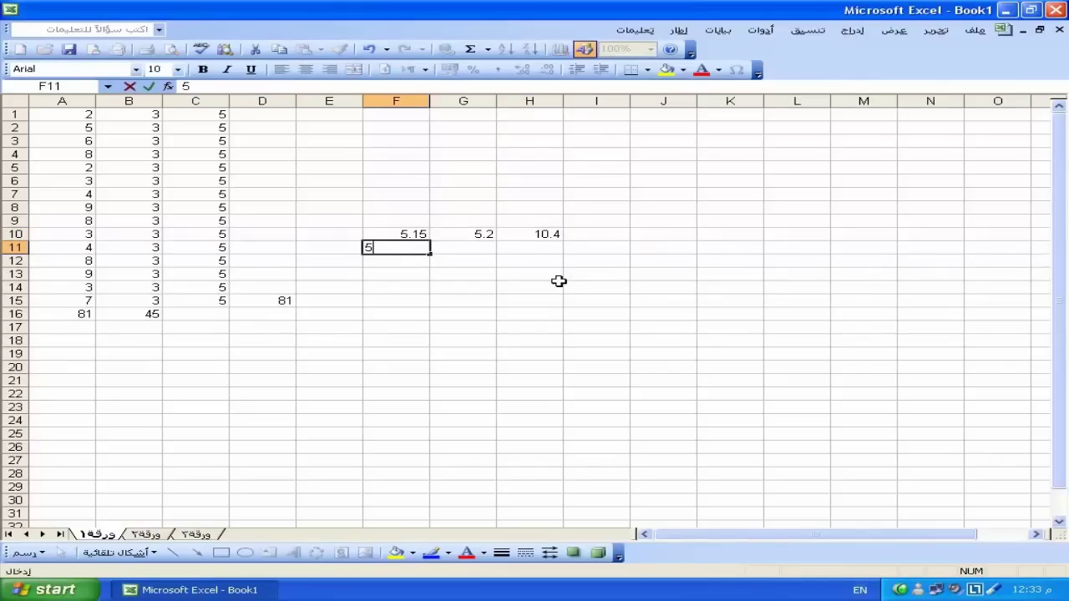
type(".15")
key("Return")
key("Right")
key("Up")
type("5.2")
key("Return")
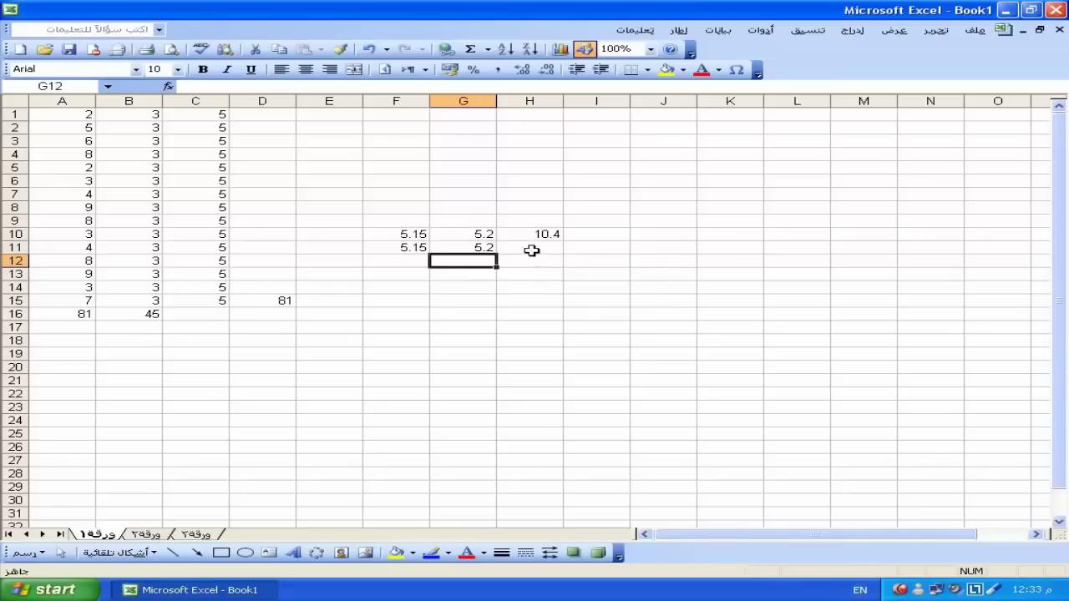
left_click(531, 250)
type("=floor(")
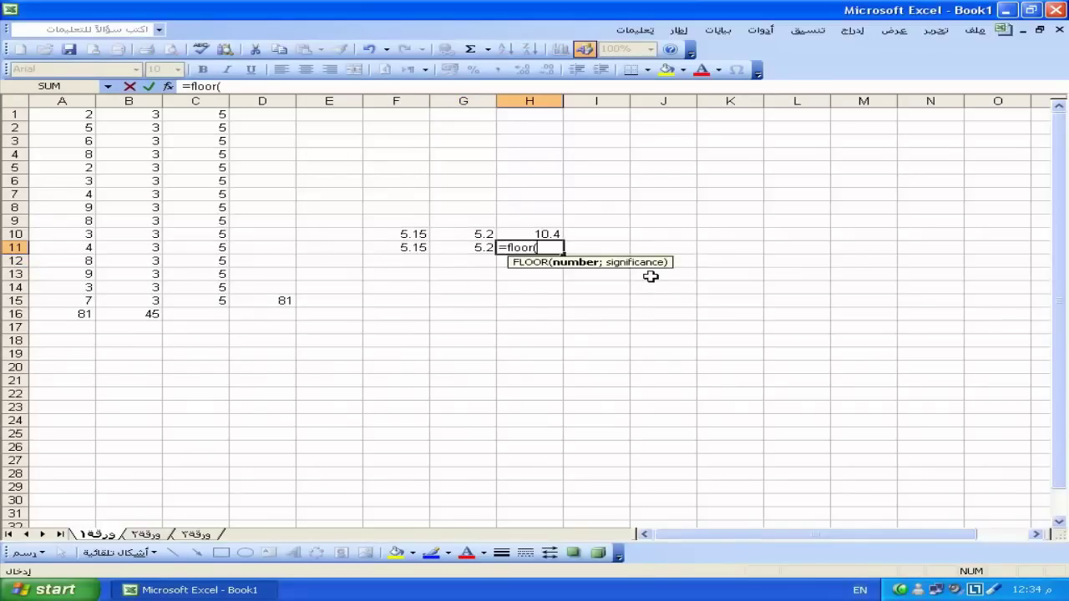
Complete H11's FLOOR formula on F11+G11, rounding the total down to 10.
left_click(396, 246)
type("+")
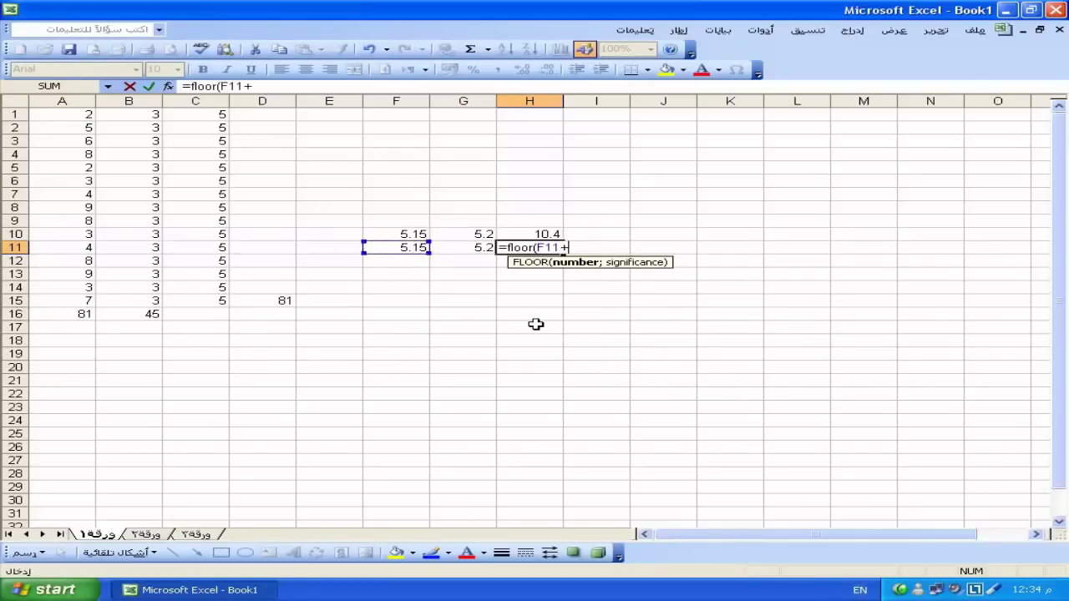
left_click(457, 249)
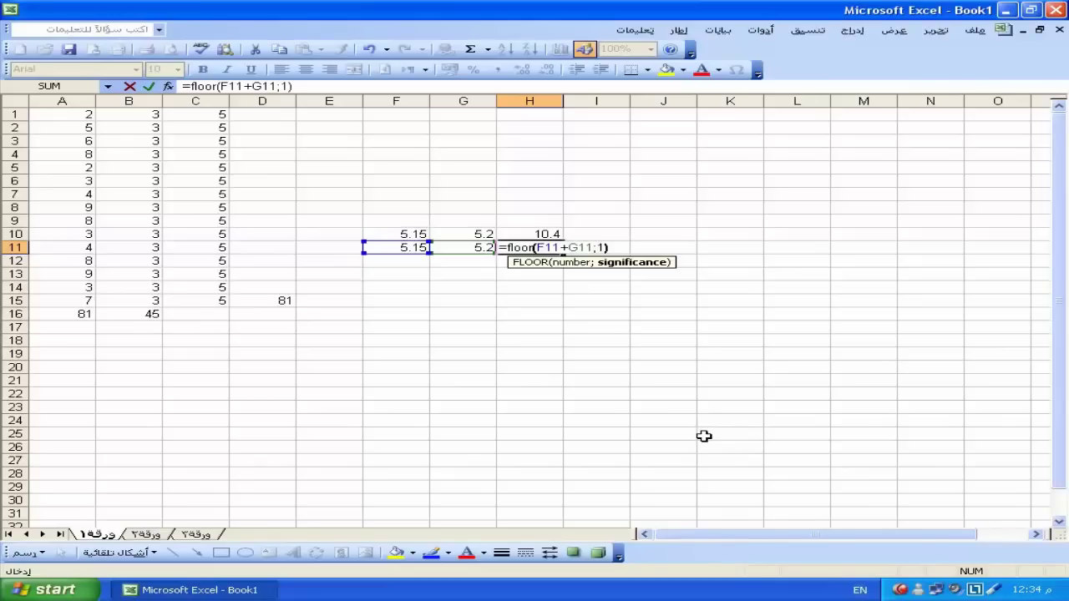
key("Return")
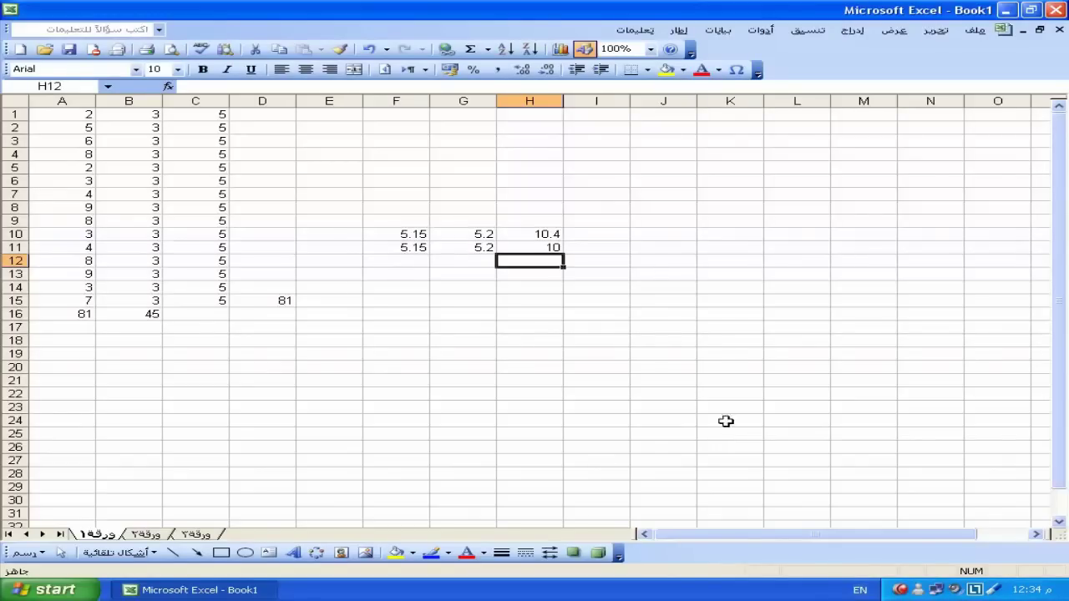
left_click(620, 237)
left_click(616, 244)
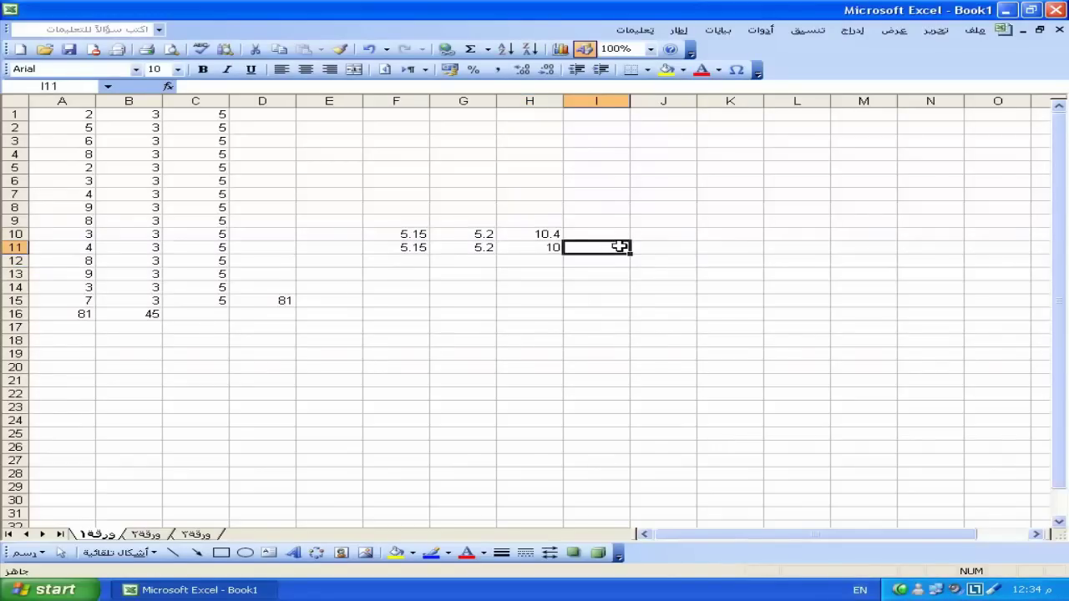
Enter =INT(F11+G11) in I11 so it shows 10.
type("=")
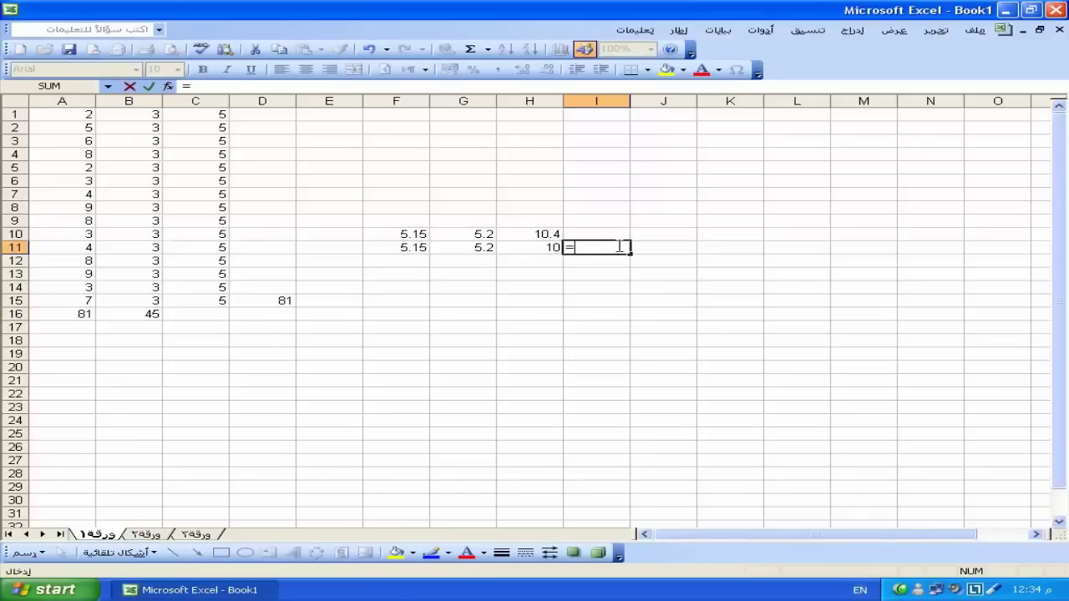
type("int")
type("(")
left_click(409, 248)
type("+")
left_click(478, 250)
type(")")
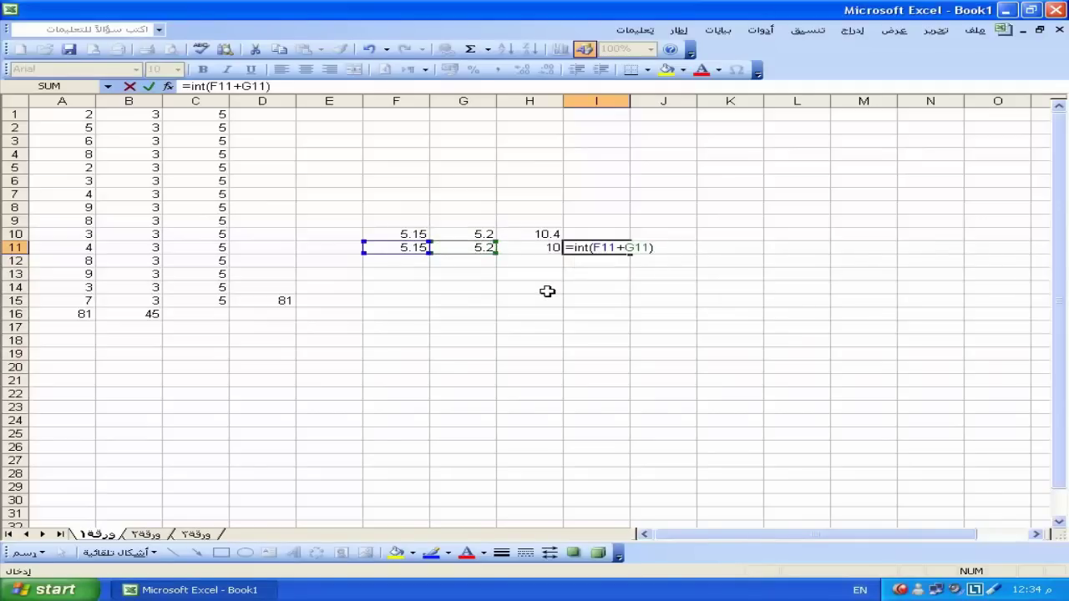
key("Return")
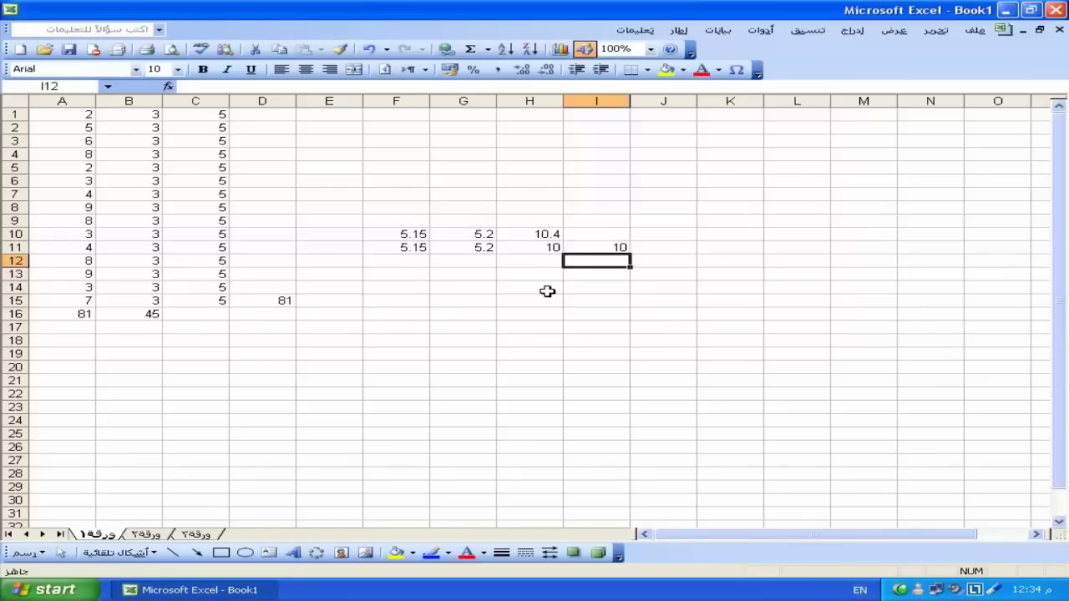
left_click(394, 246)
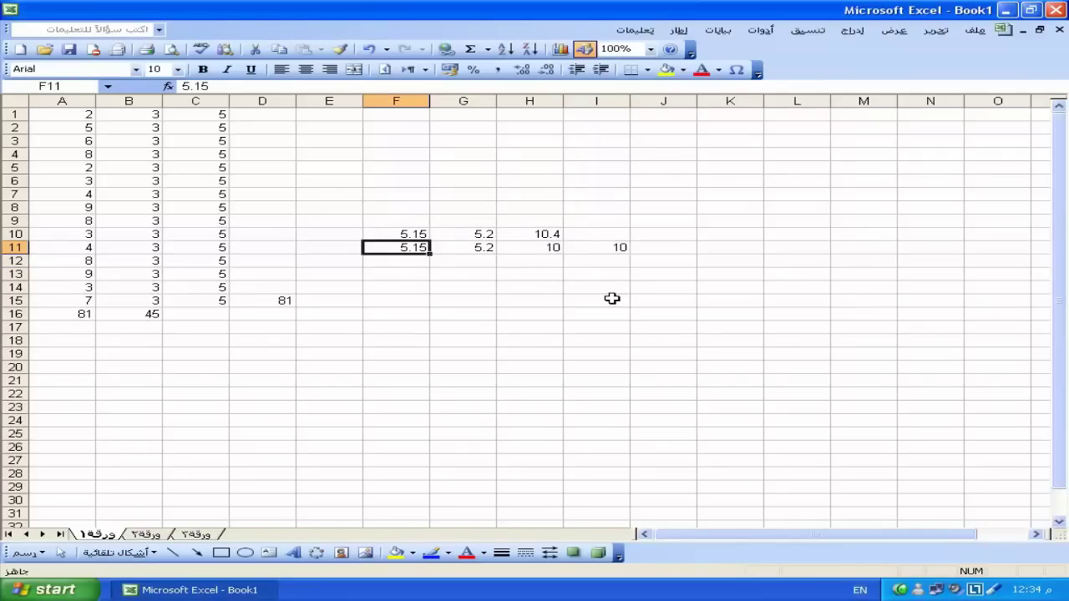
Change F11 to -5.15 by adding a minus sign in front of its value.
double_click(399, 247)
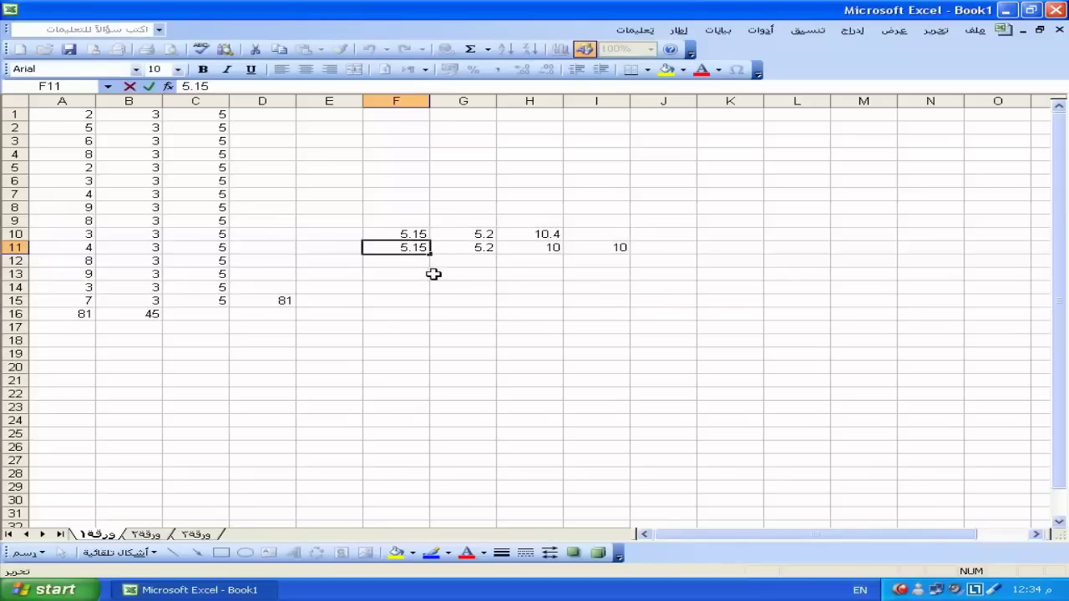
type("-")
left_click(462, 247)
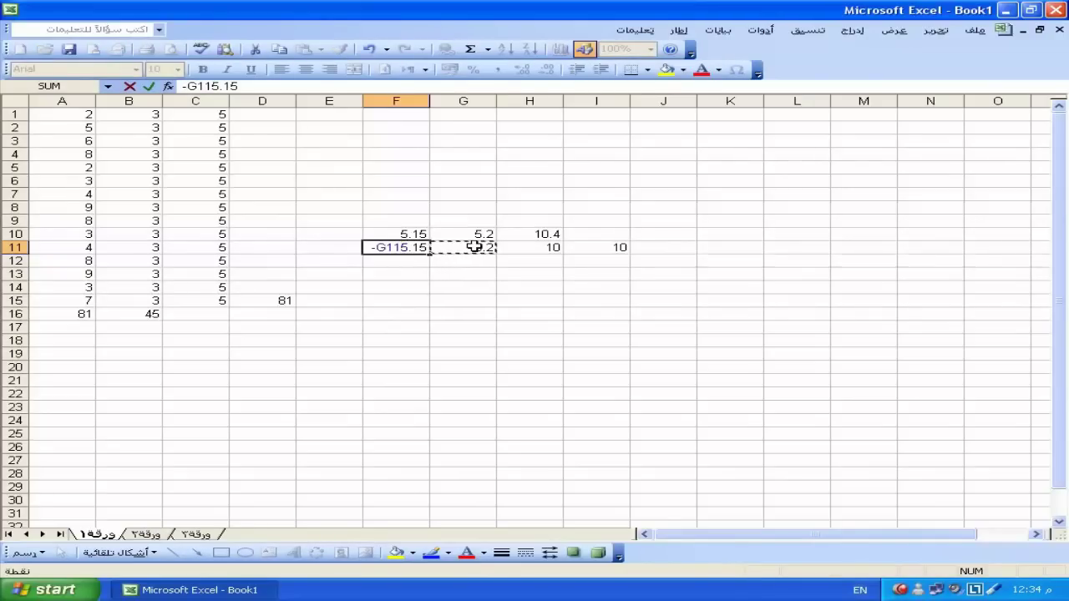
key("Escape")
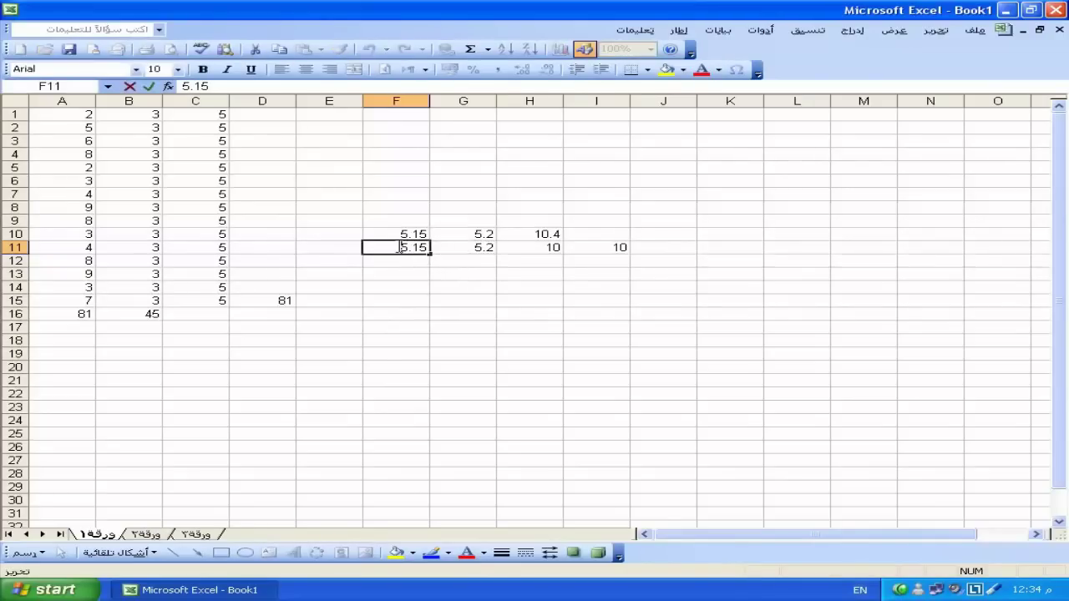
key("F2")
key("Home")
type("-")
key("Return")
Change G11 to -5.2 and widen column H to show H11's #NUM! error.
left_click(473, 247)
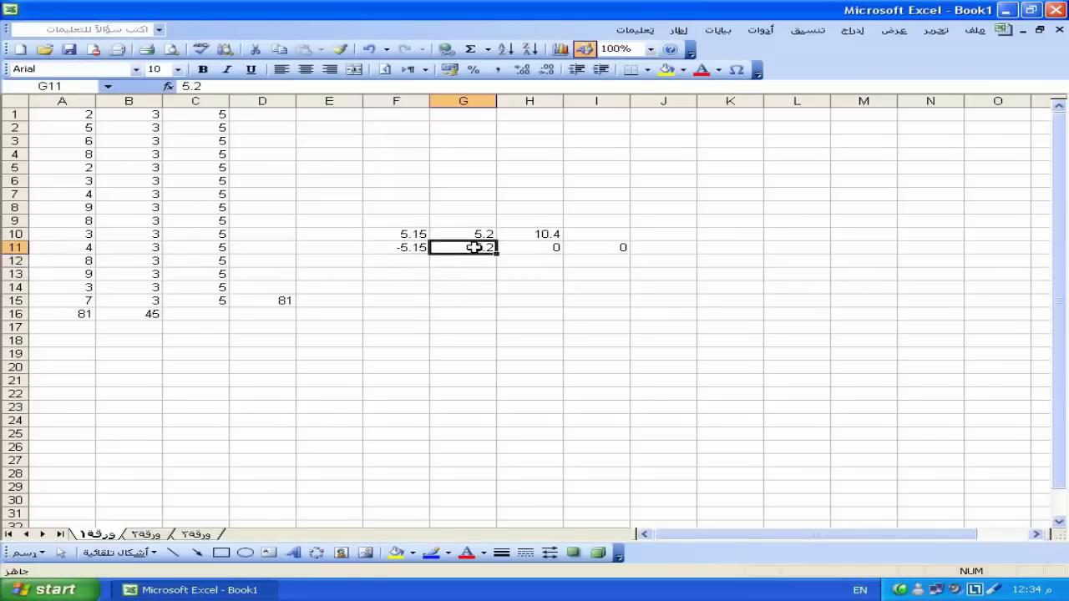
key("Home")
type("-")
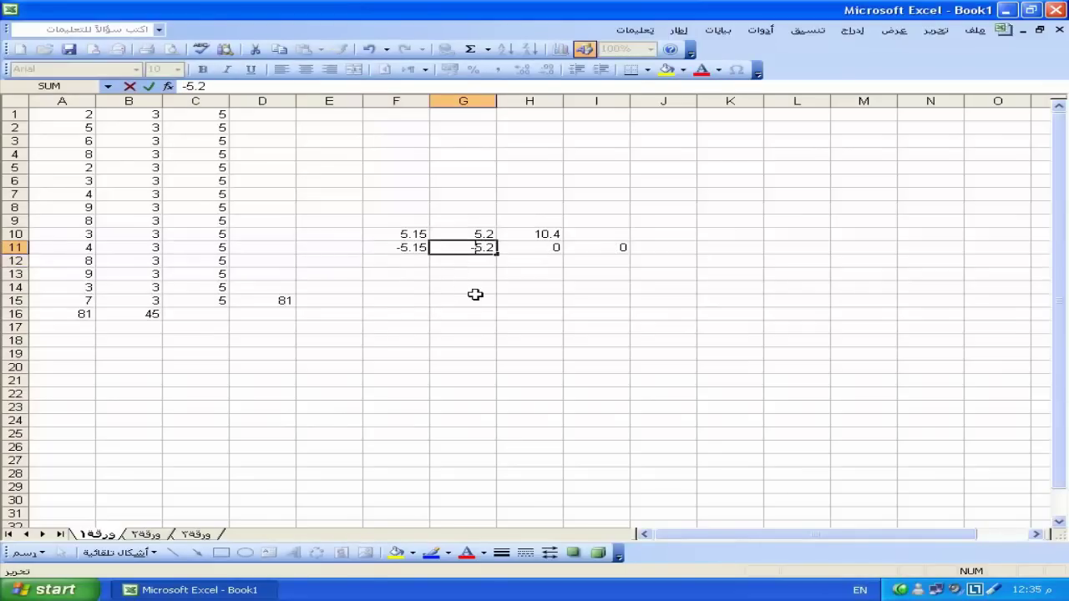
key("Return")
left_click(549, 248)
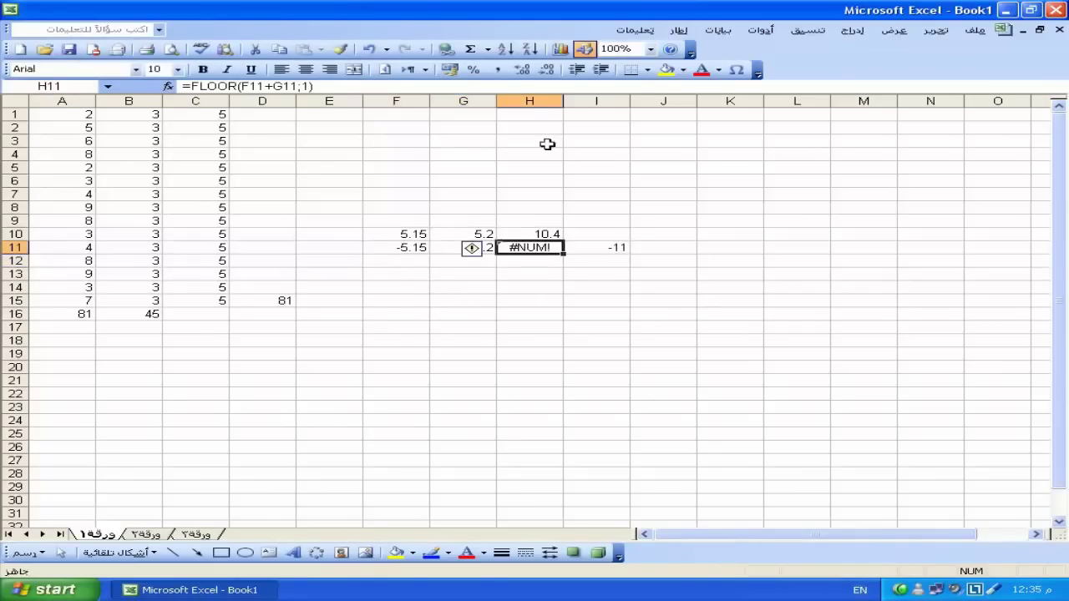
mouse_move(562, 101)
left_mouse_down()
mouse_move(1050, 101)
mouse_move(561, 109)
left_mouse_up()
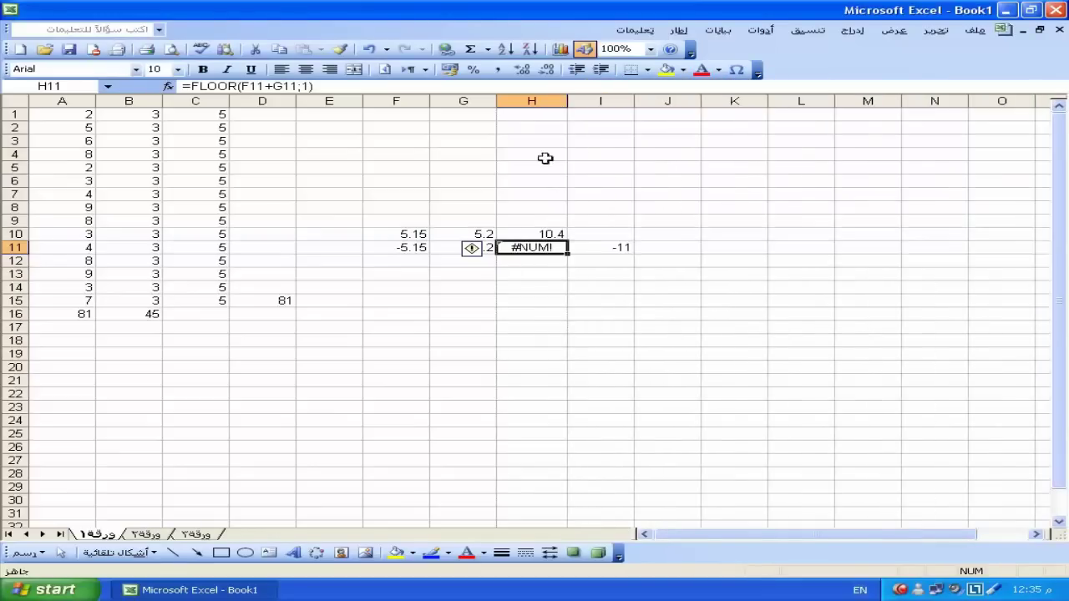
Clear H11 and I11, then enter =F11+G11 in H11.
key("Delete")
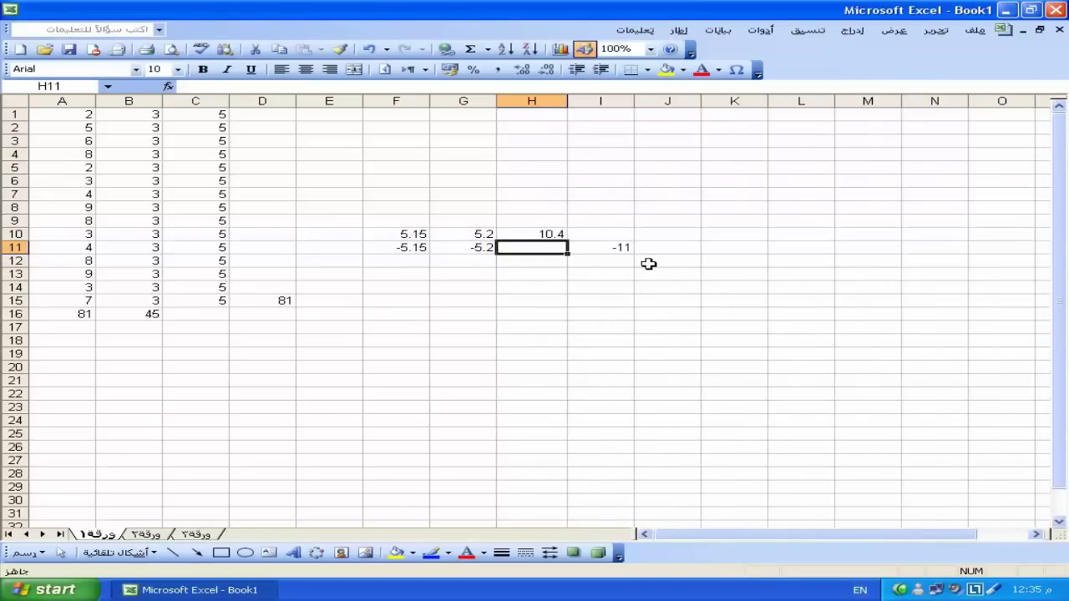
left_click(615, 249)
key("Delete")
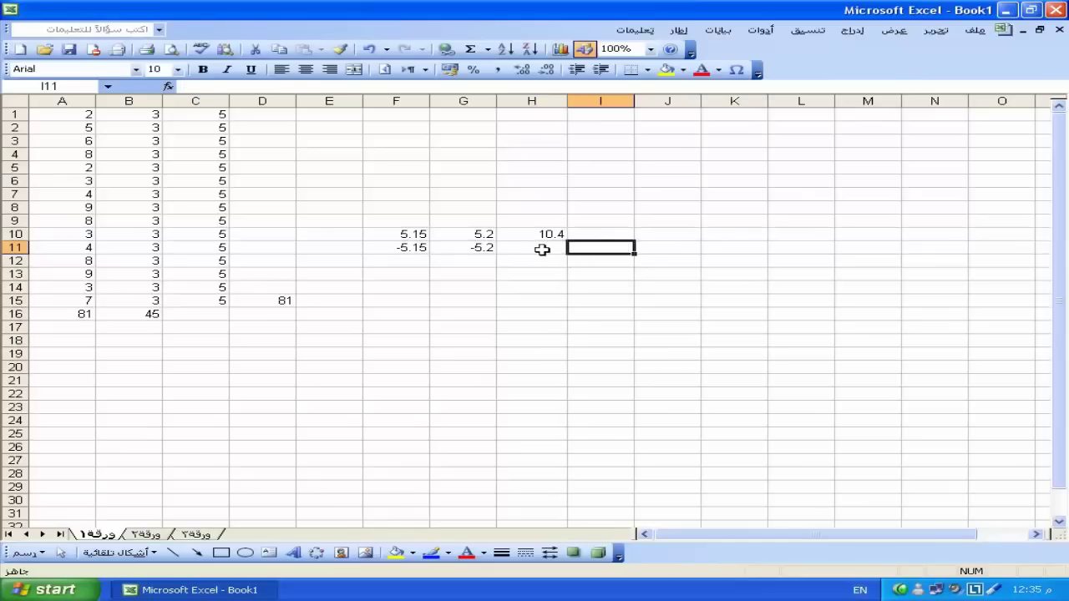
left_click(540, 248)
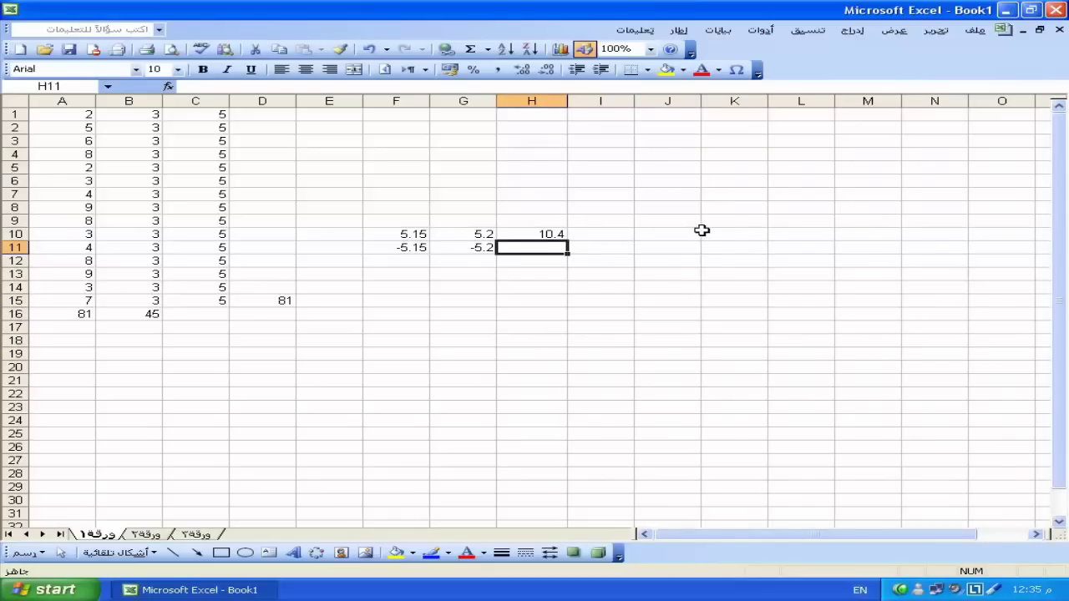
type("=")
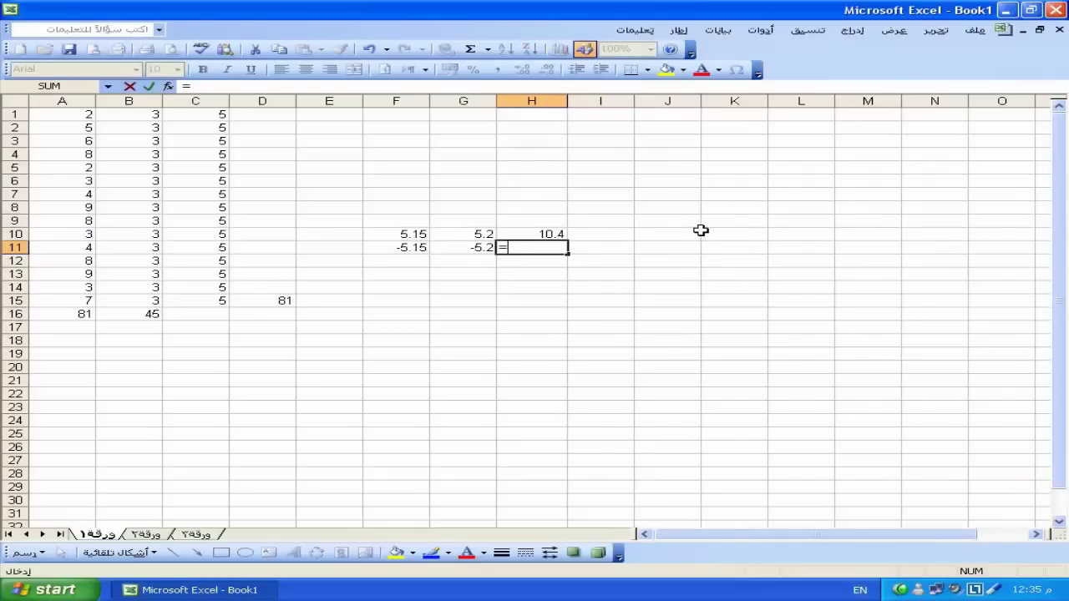
left_click(420, 248)
type("+")
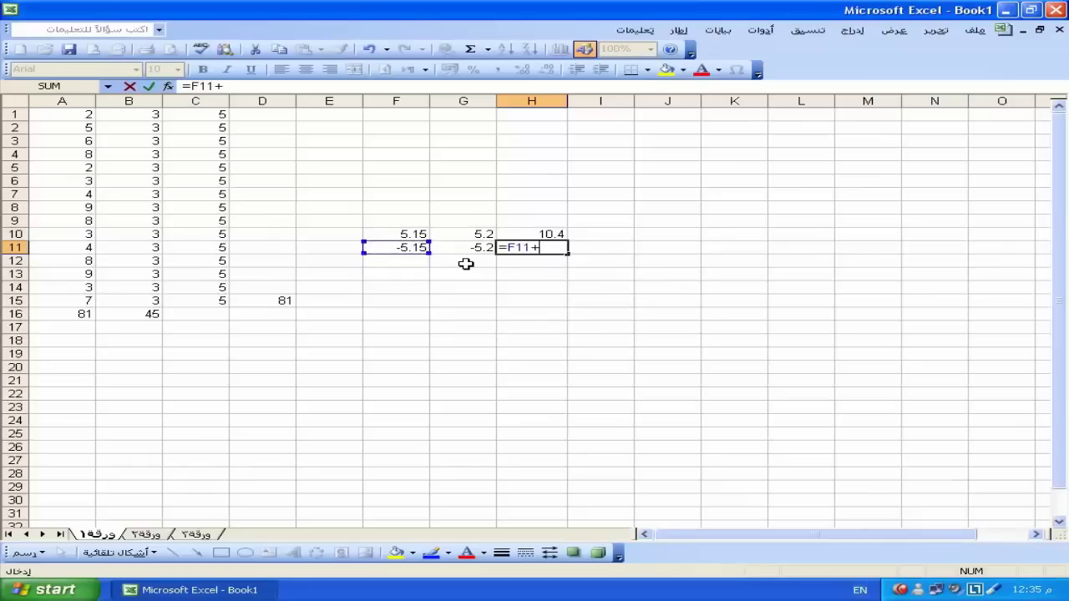
left_click(467, 247)
key("Return")
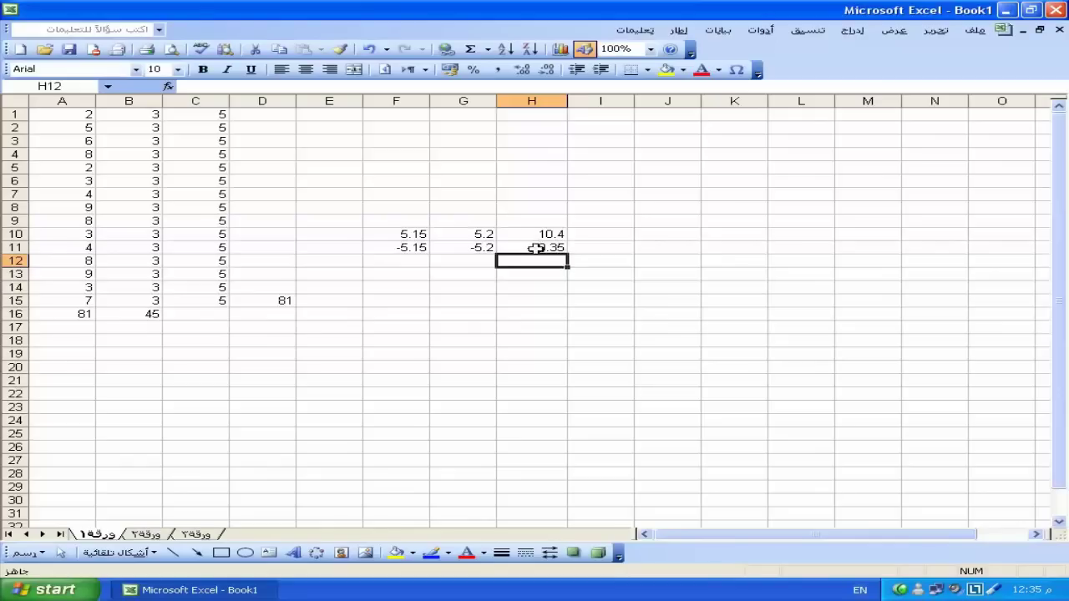
Wrap H11's formula in ABS so it shows 10.35.
double_click(534, 248)
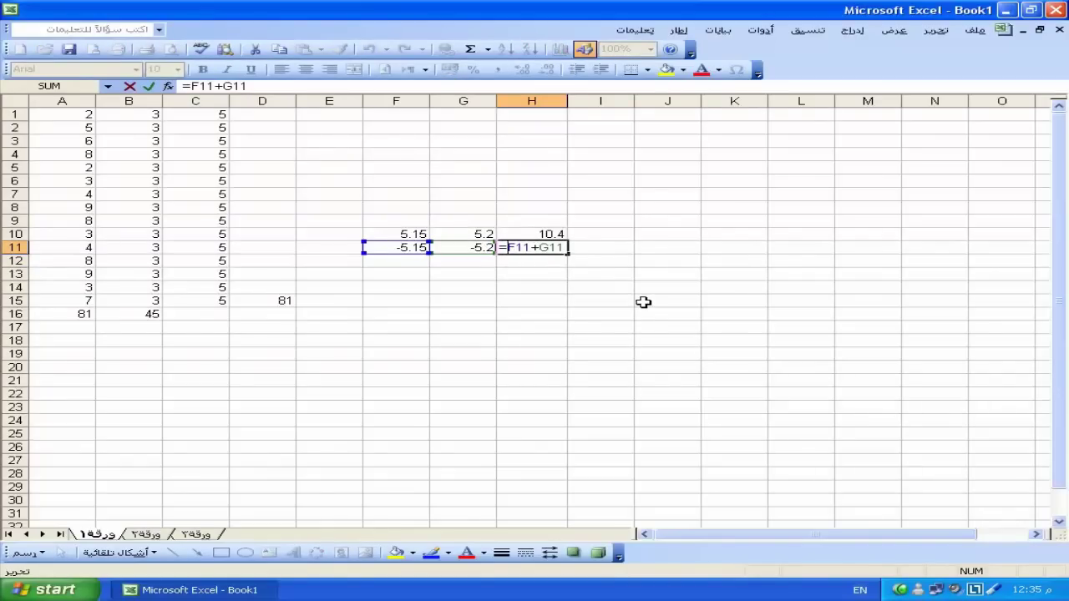
type("abs")
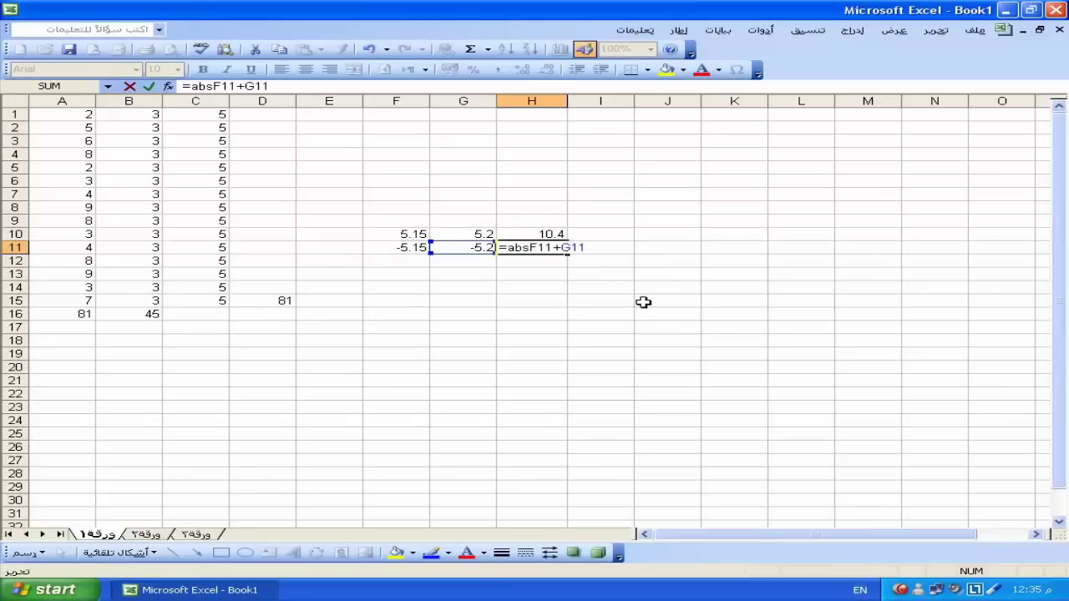
type("(")
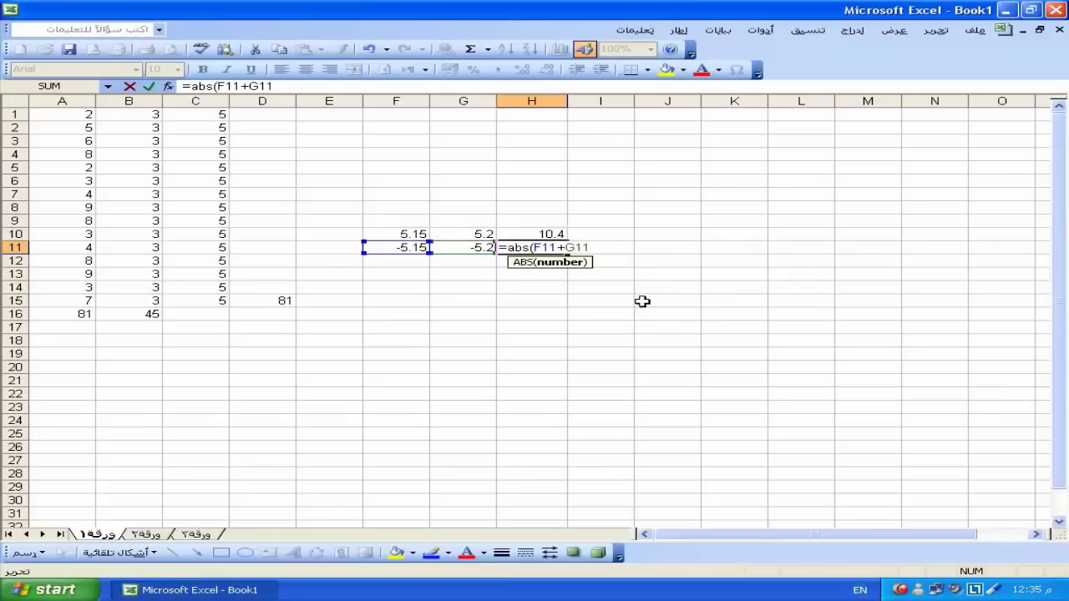
key("Return")
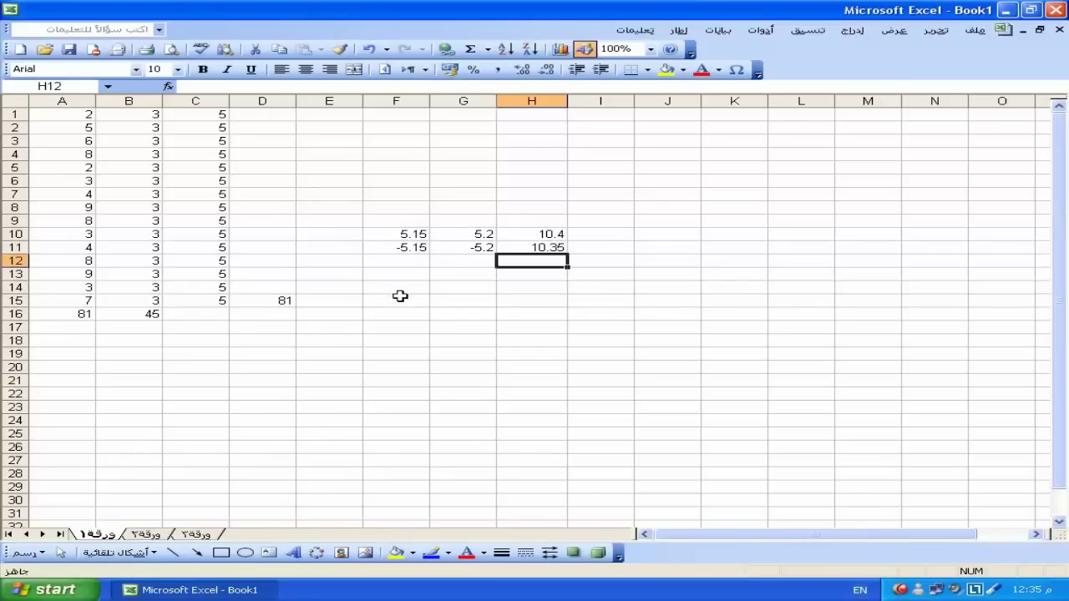
left_click(488, 49)
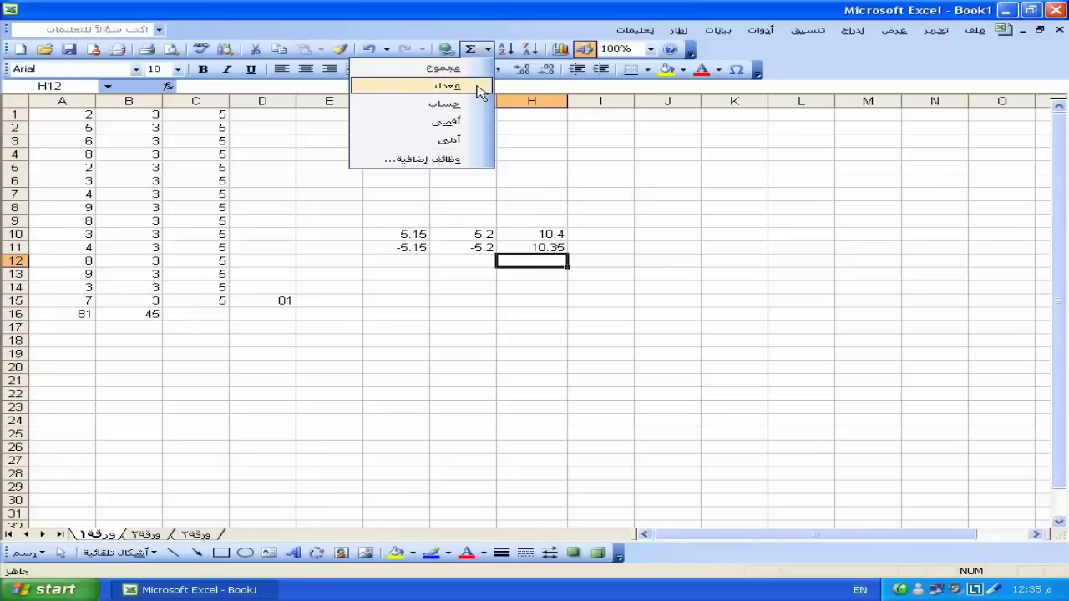
Use the AutoSum list to put Sum of C1:C15 in C16 and Average of B1:B16 in B17.
left_click(266, 367)
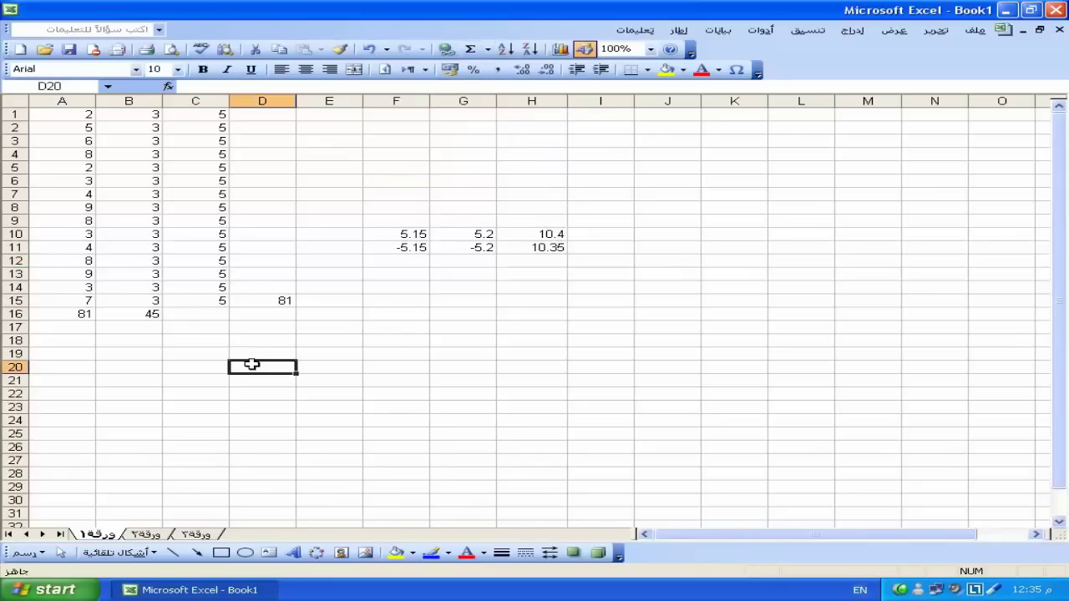
left_click(190, 327)
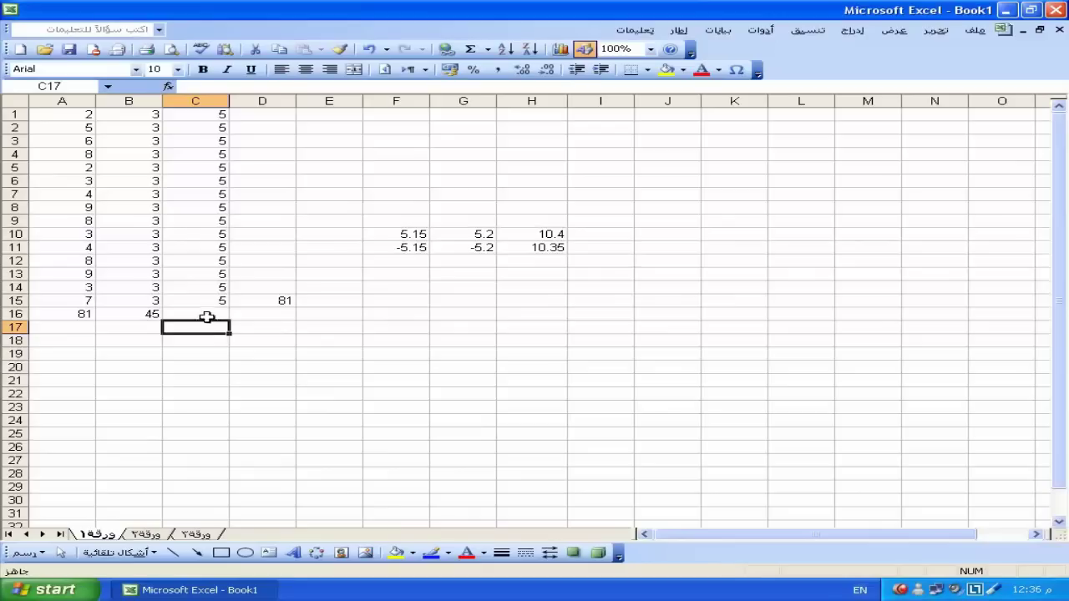
left_click(205, 314)
left_click(488, 50)
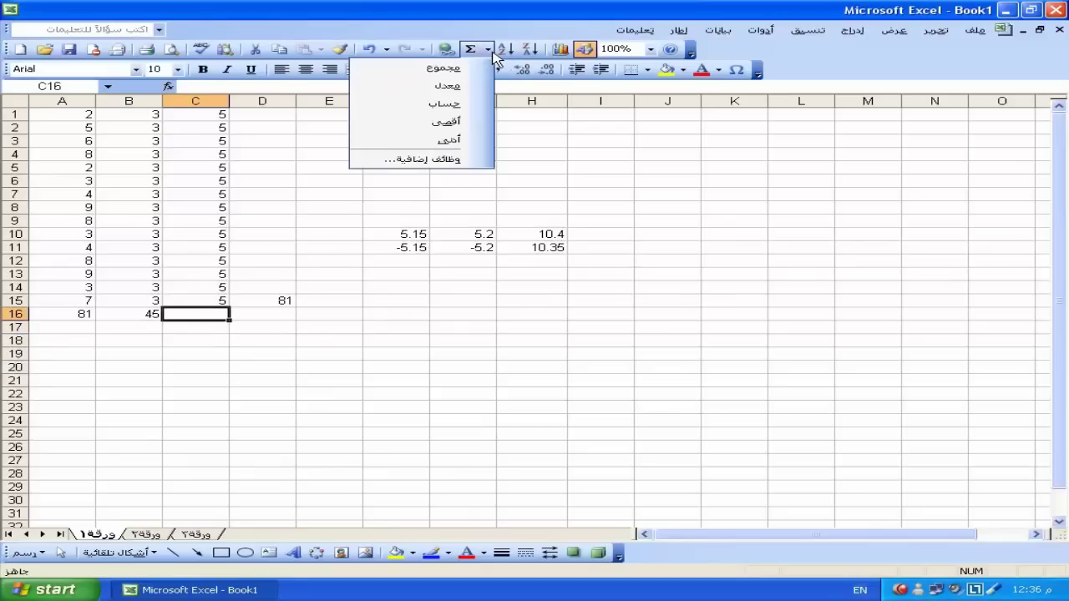
left_click(481, 69)
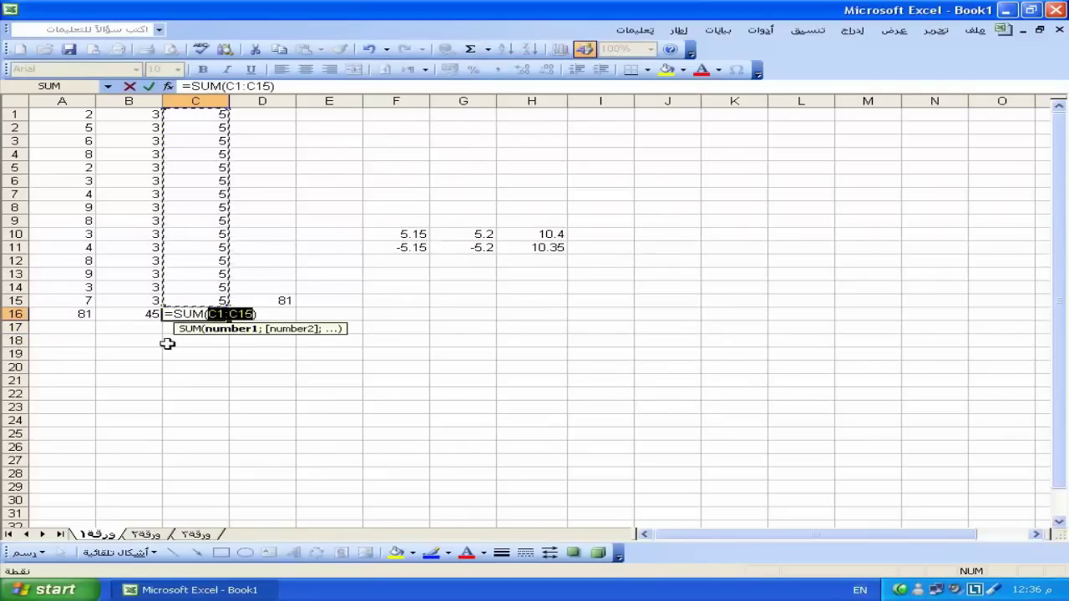
key("Return")
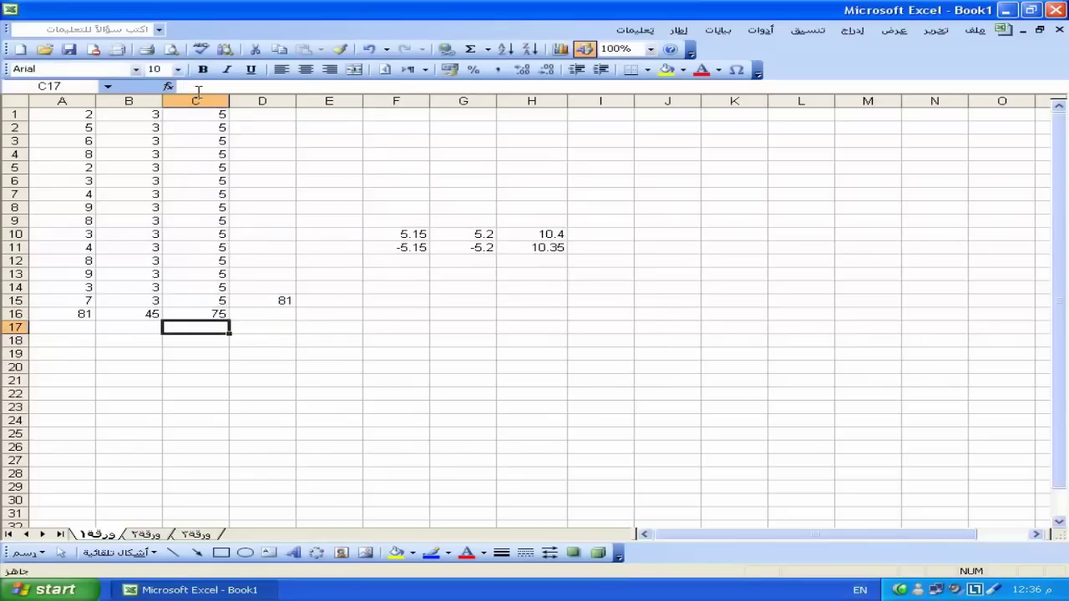
left_click(139, 326)
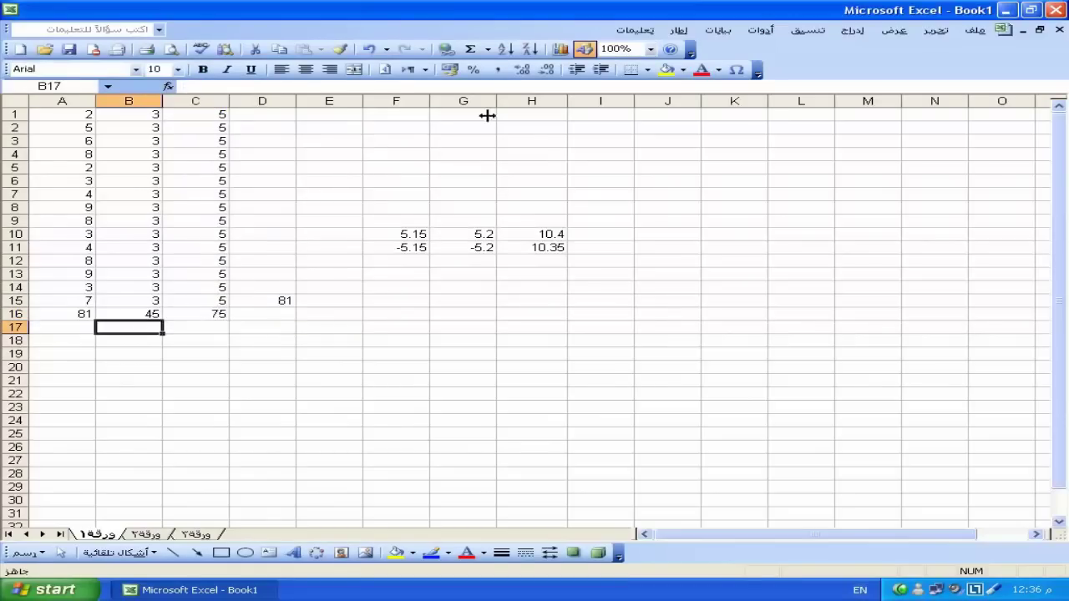
left_click(487, 48)
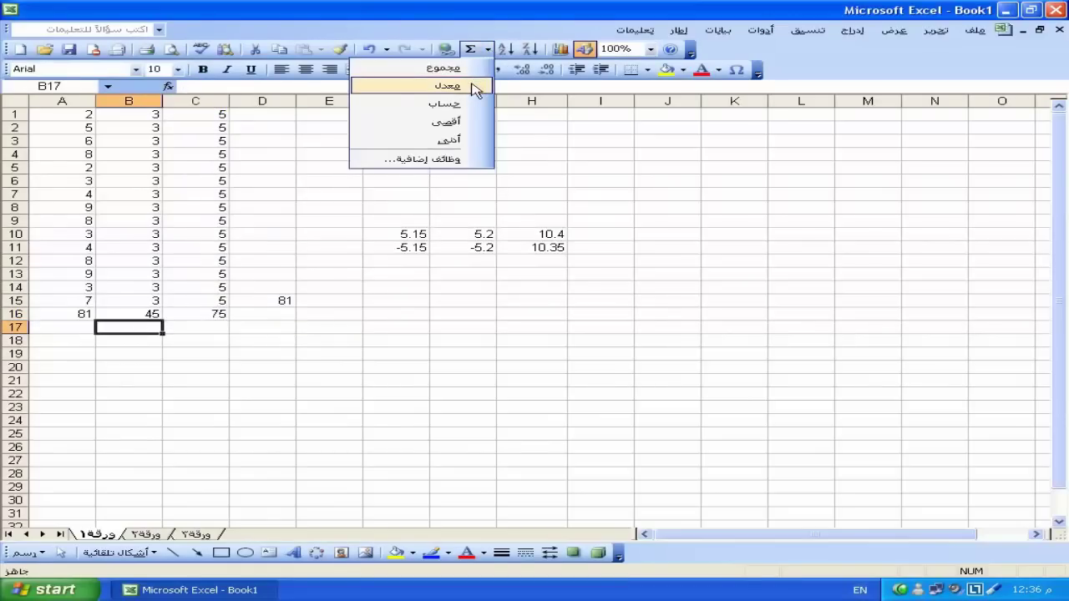
left_click(473, 87)
key("Return")
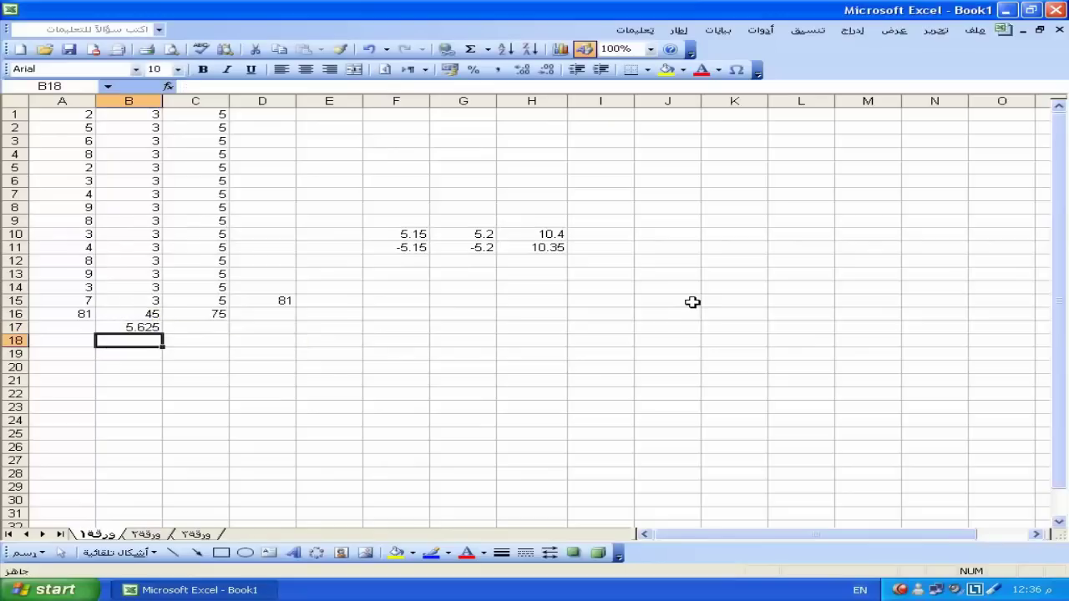
Insert Max in A17 (81) and Min in A18 (2) for column A.
left_click(84, 327)
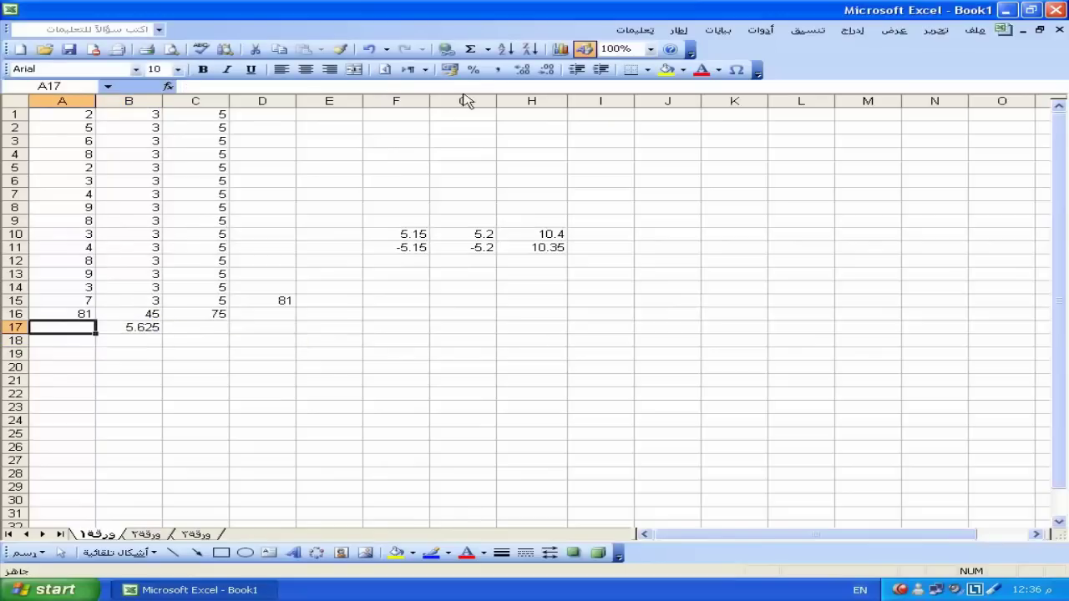
left_click(488, 50)
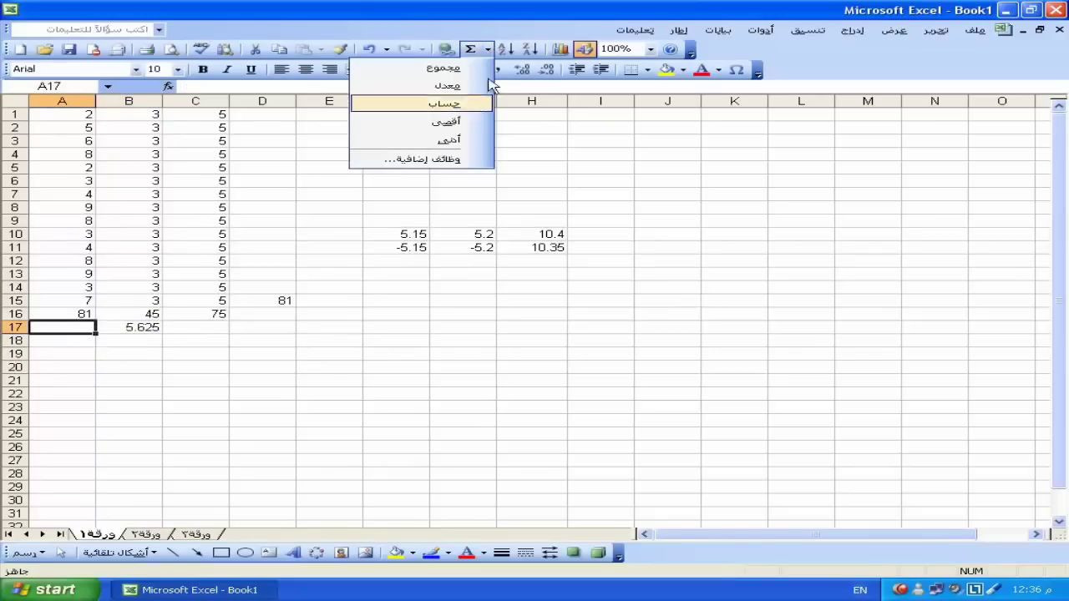
left_click(469, 122)
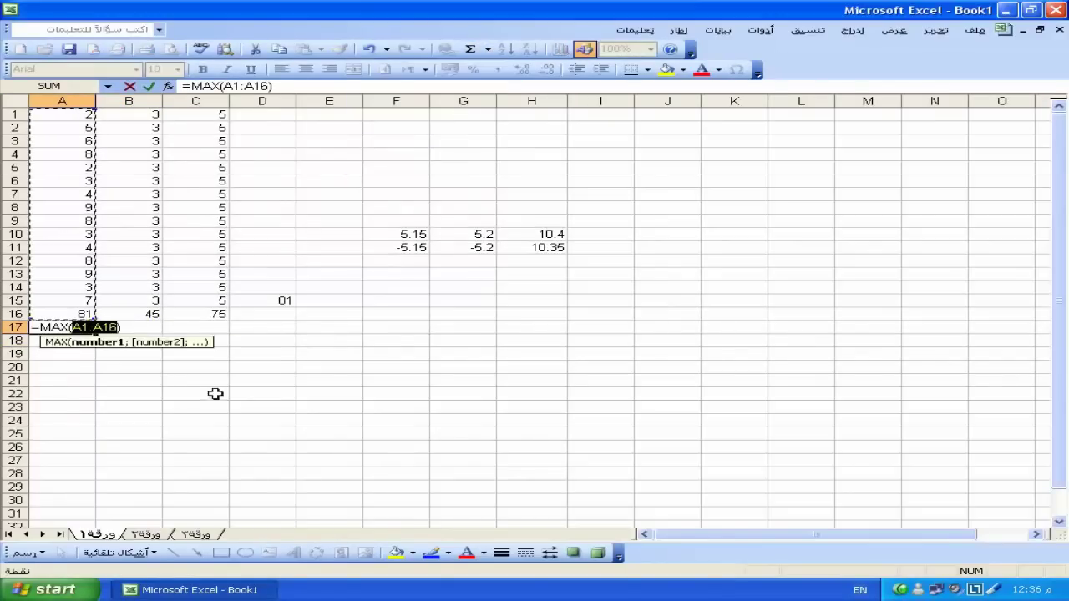
key("Return")
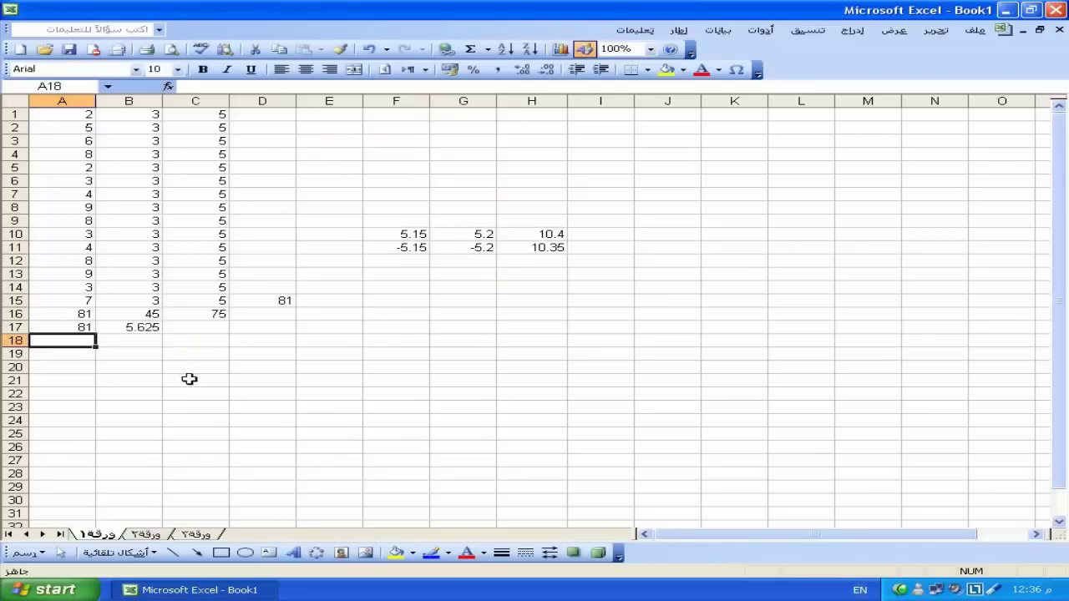
left_click(487, 49)
left_click(472, 140)
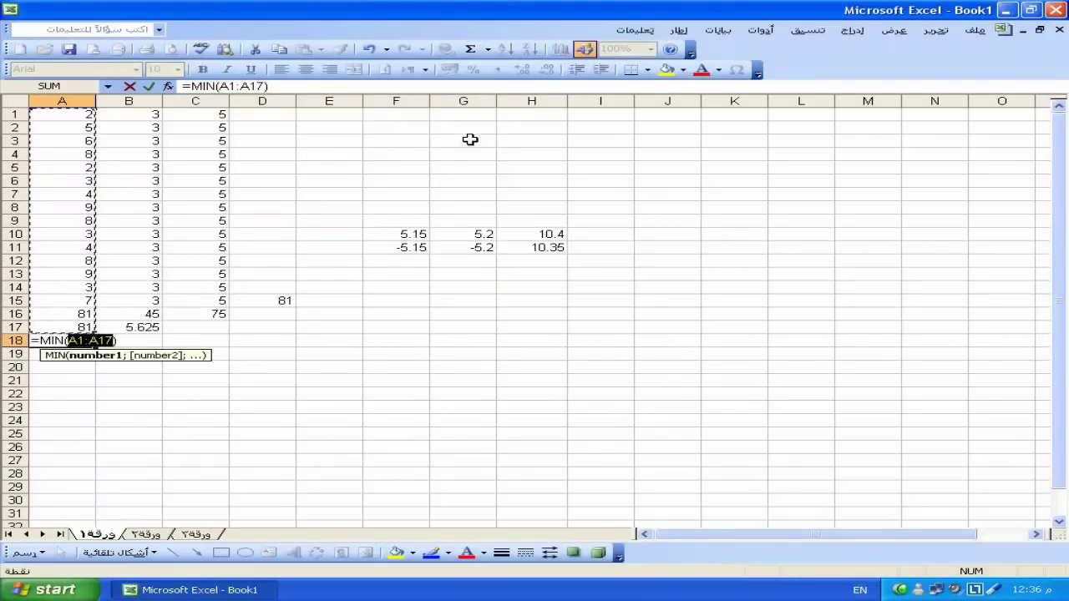
key("Return")
left_click(71, 341)
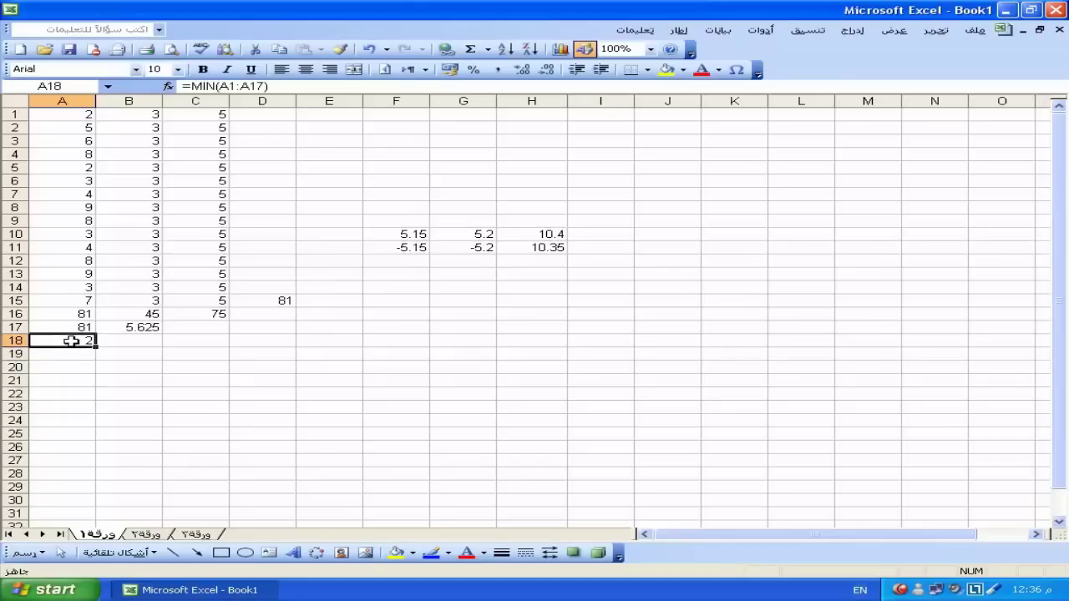
left_click(91, 116)
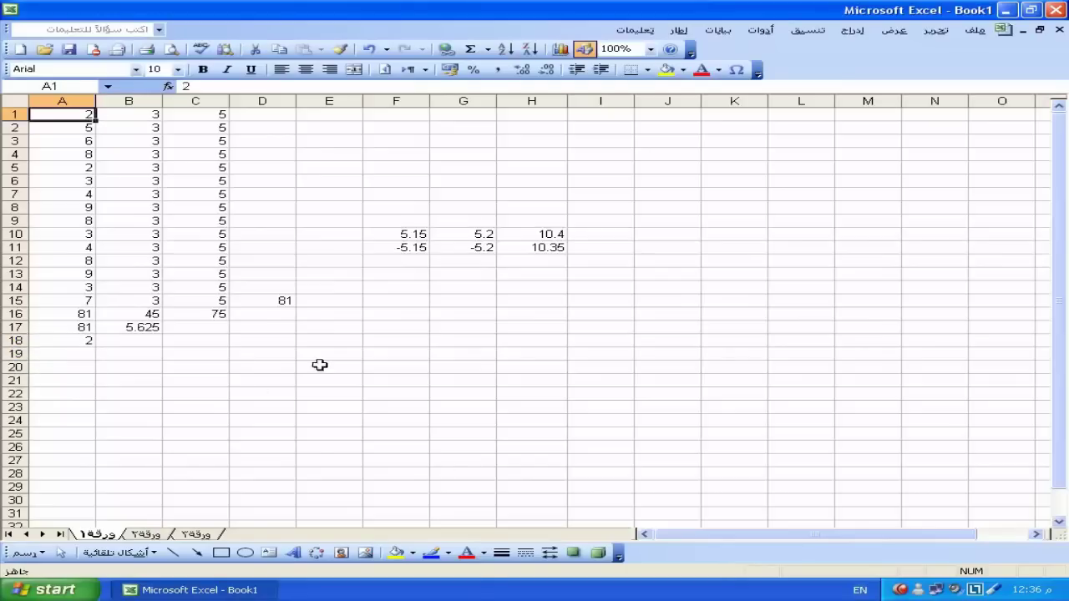
left_click(234, 337)
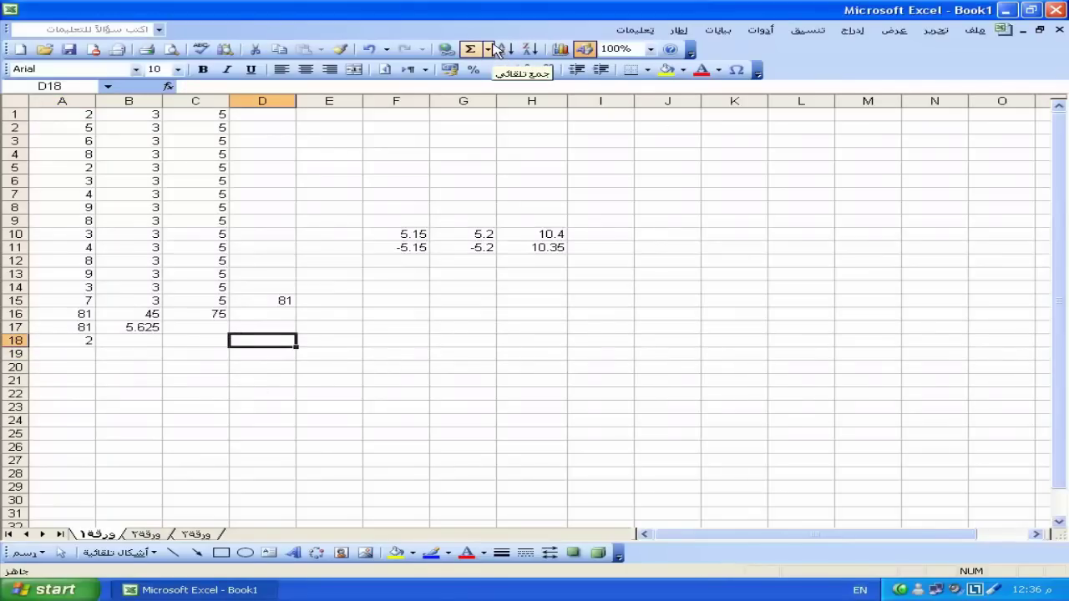
left_click(360, 314)
Format F13 with the Custom number category, replacing the Type code with 'f'.
left_click(405, 303)
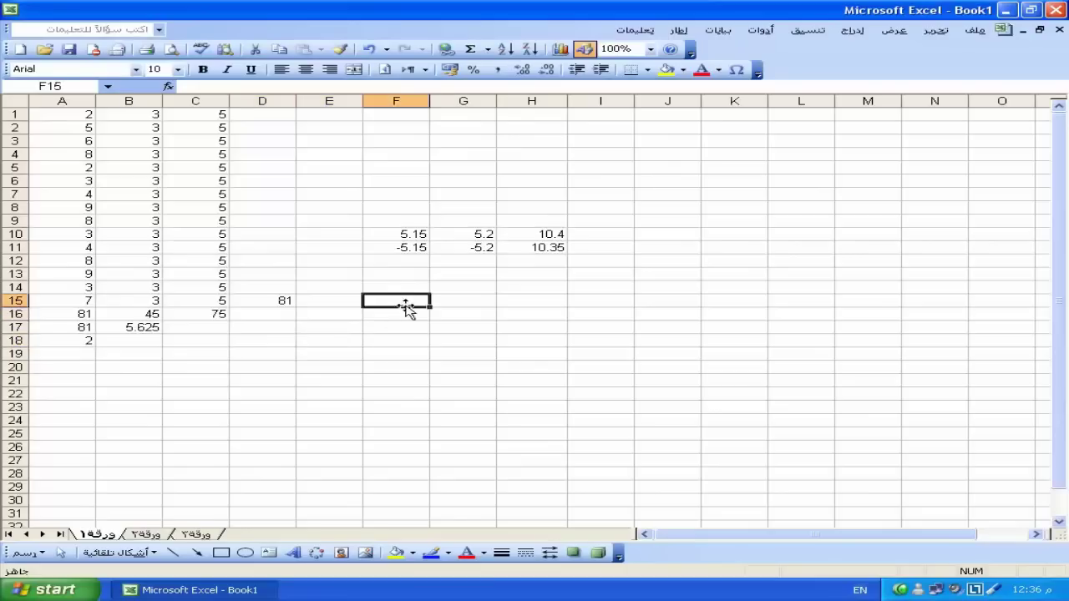
left_click(409, 274)
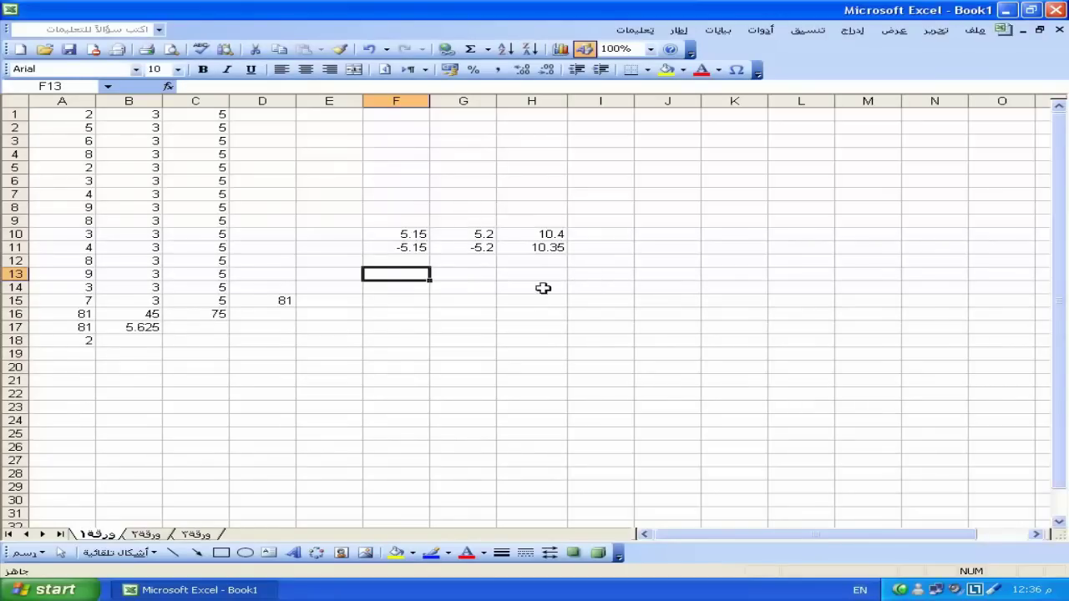
right_click(390, 274)
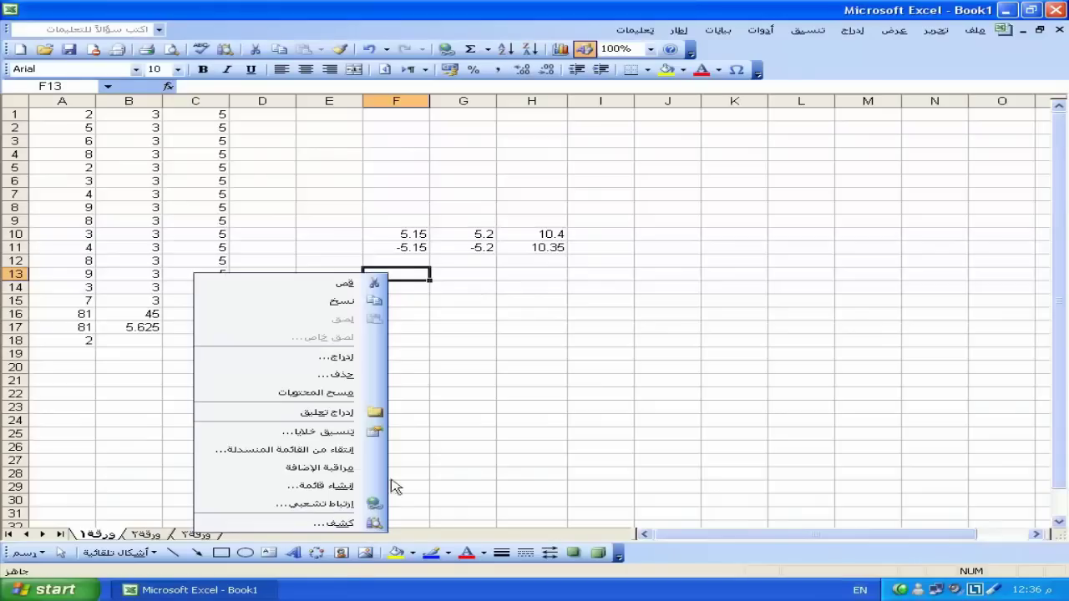
left_click(359, 431)
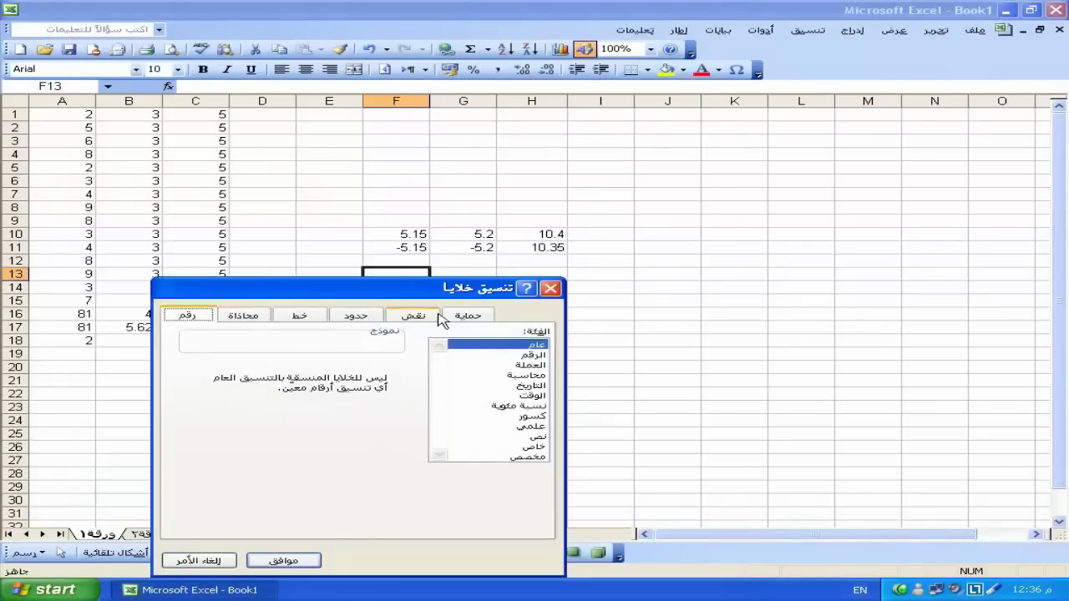
left_click(278, 324)
left_click(197, 326)
left_click(493, 455)
left_click_drag(310, 377, 197, 379)
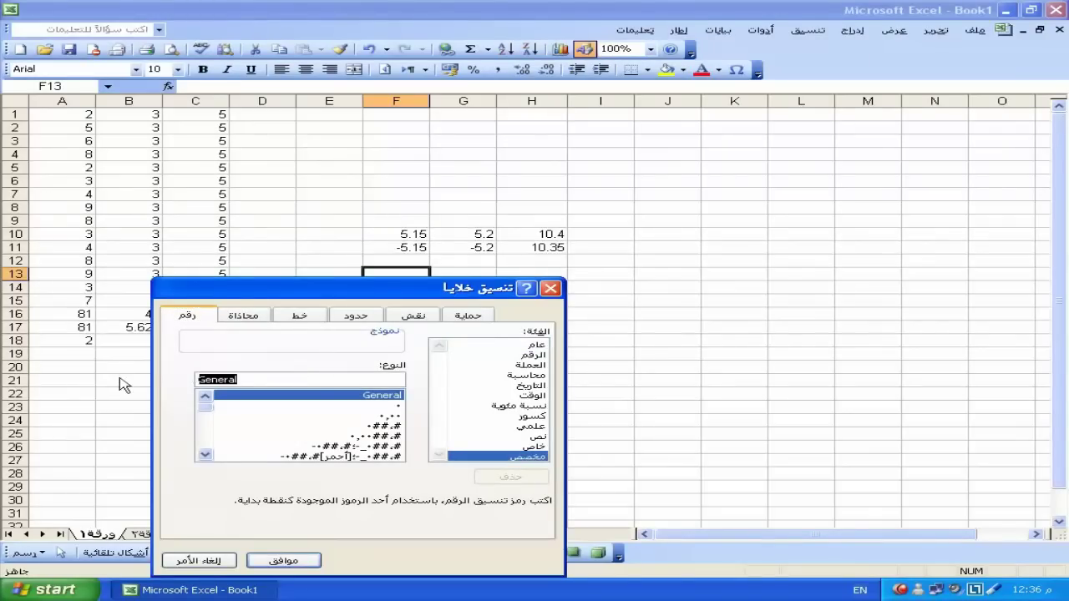
type("f.0")
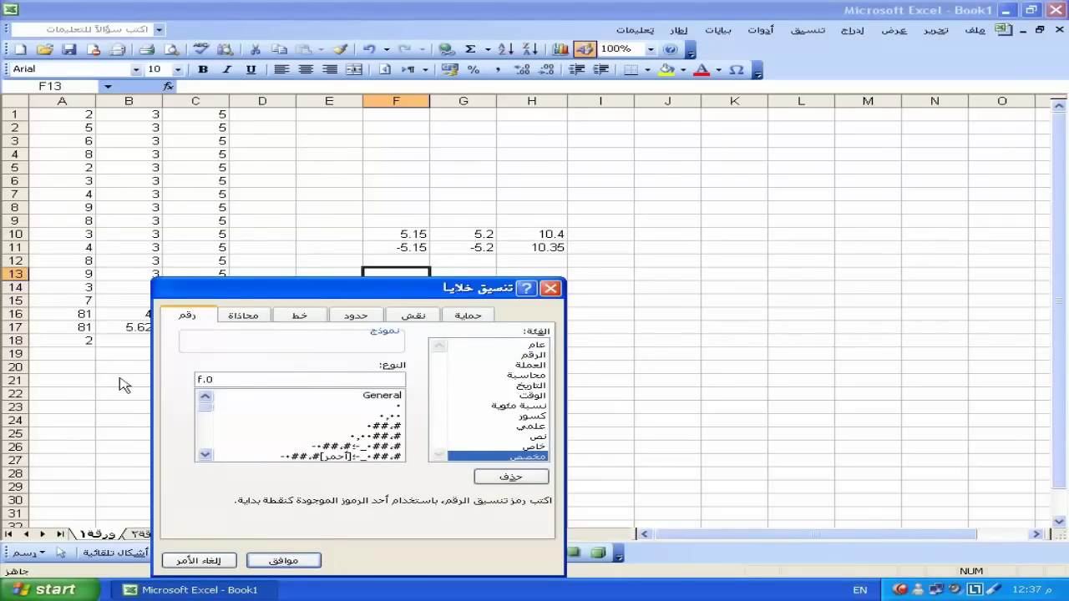
left_click(254, 560)
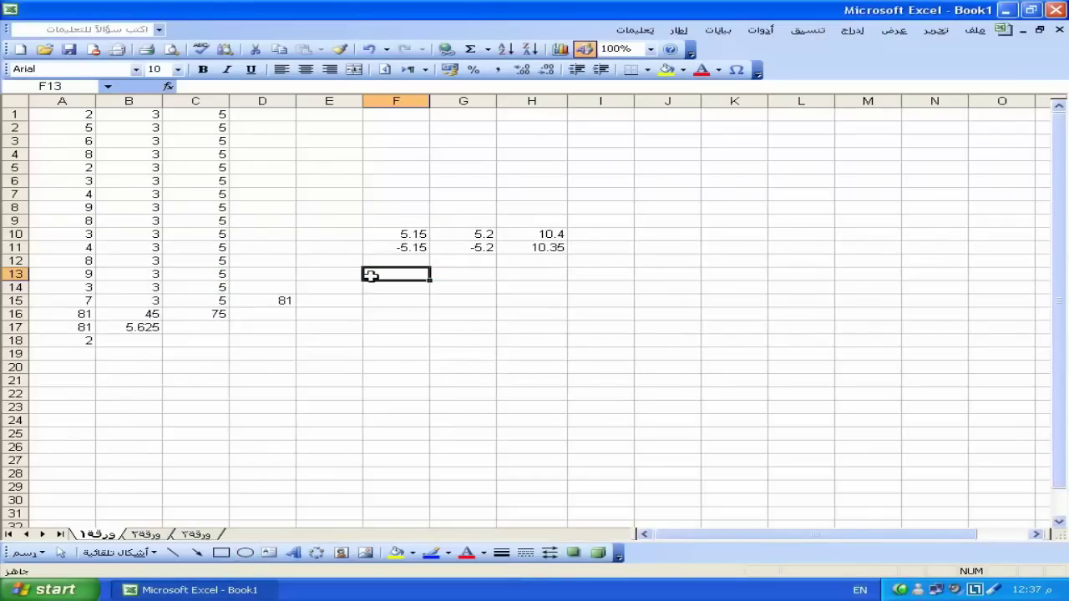
left_click(136, 70)
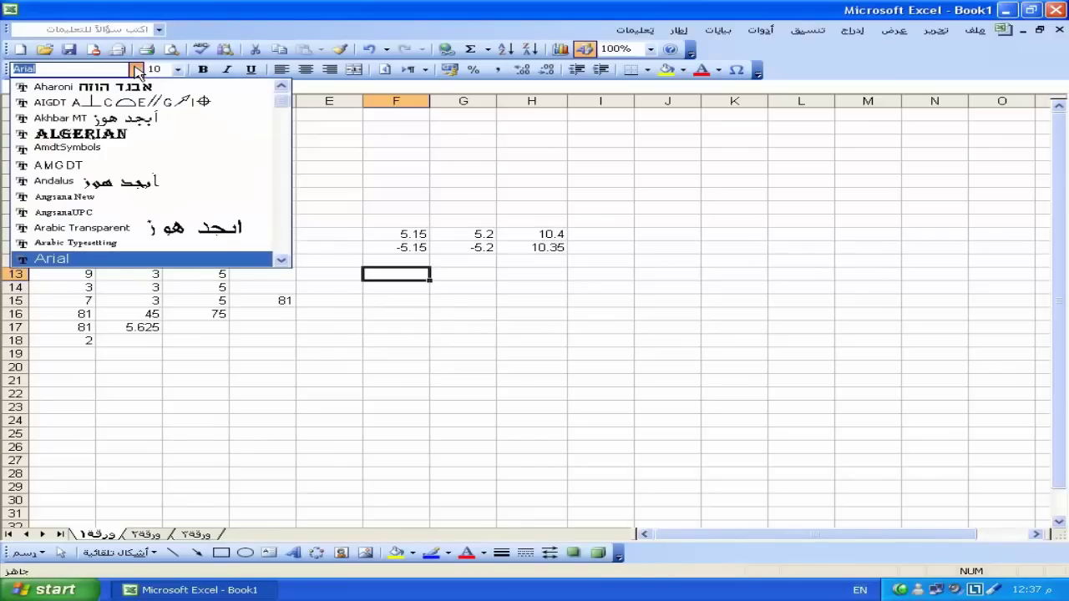
type("SansSerif")
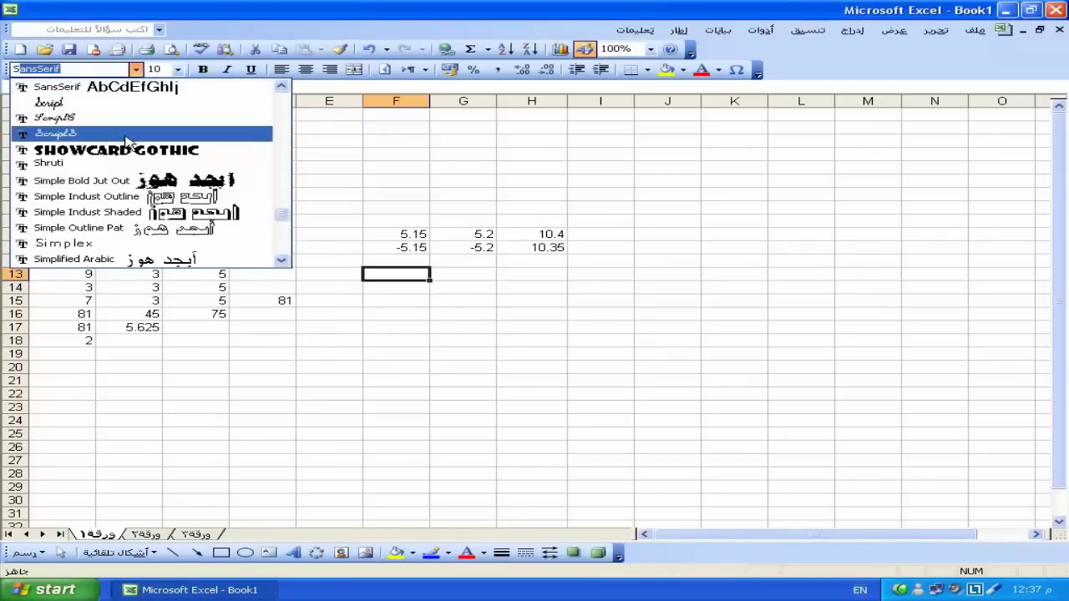
scroll(117, 255, "down", 3)
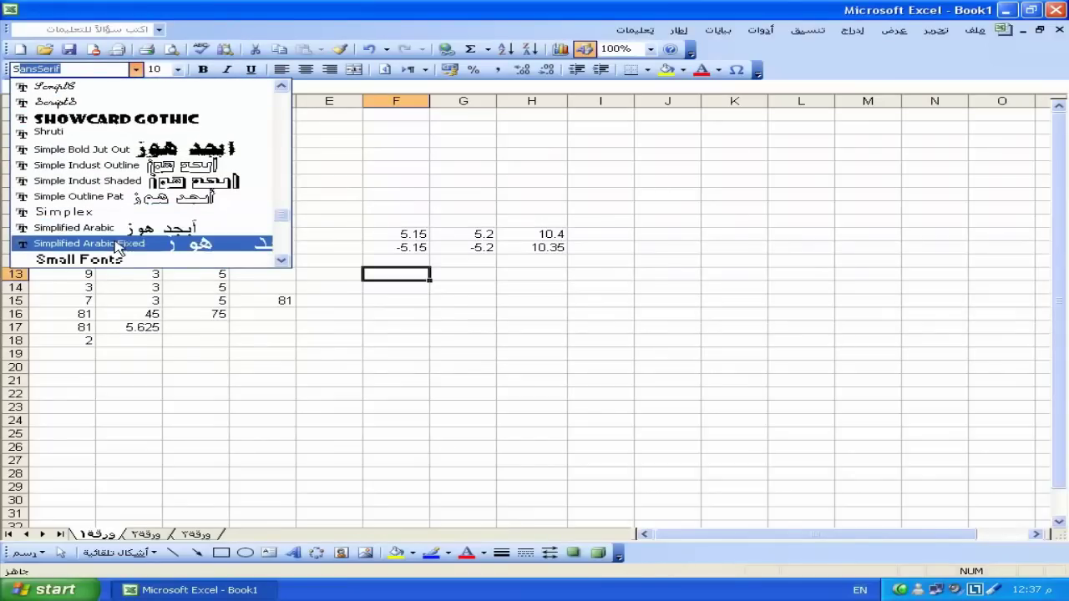
scroll(163, 236, "down", 5)
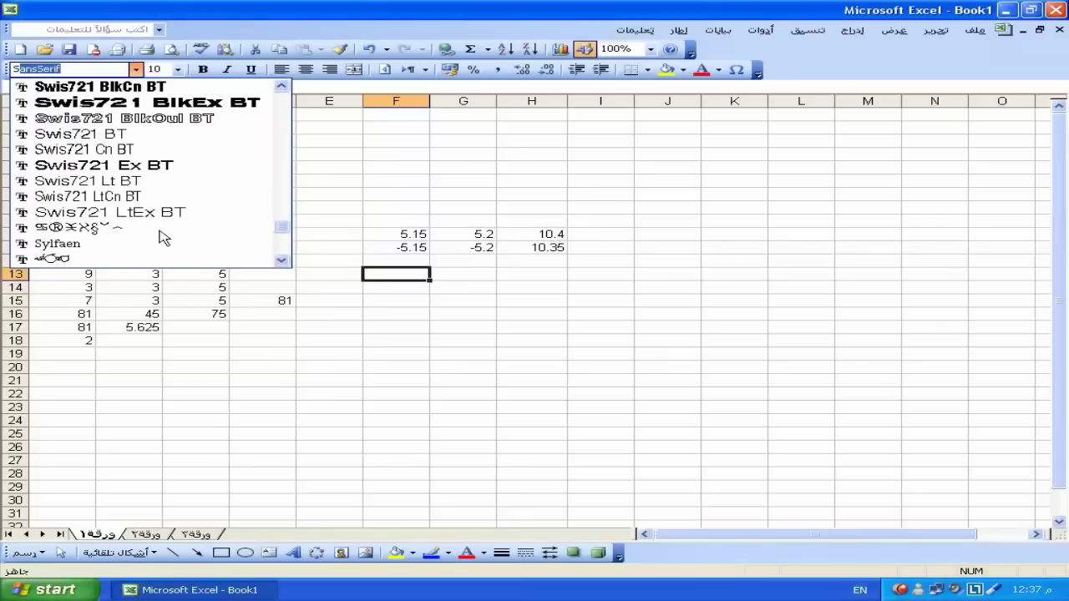
scroll(167, 242, "down", 1)
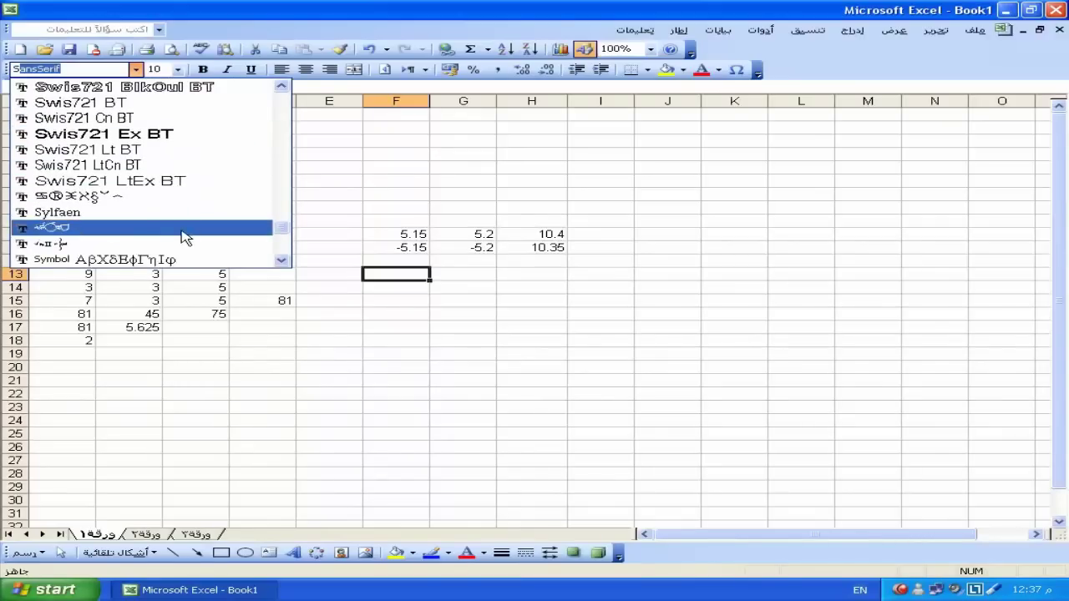
left_click(167, 244)
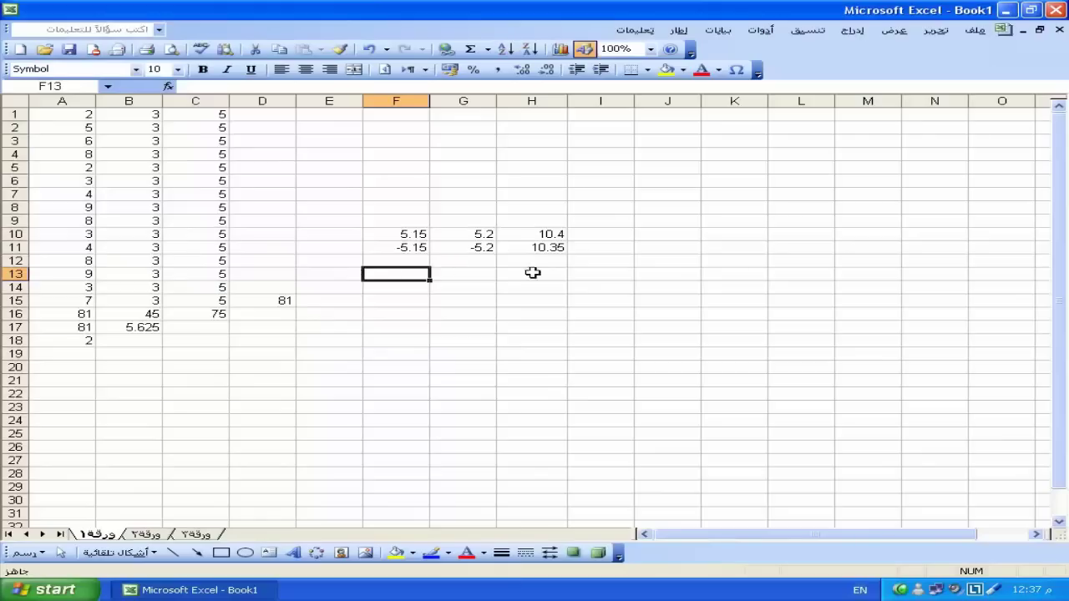
type("f10.0")
key("Return")
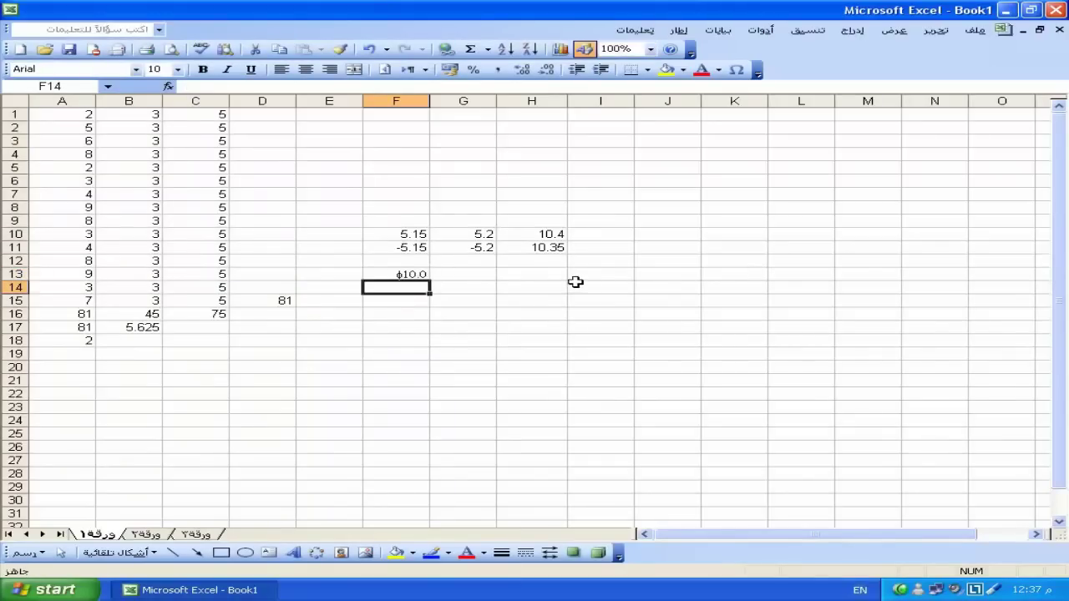
left_click(410, 274)
key("Delete")
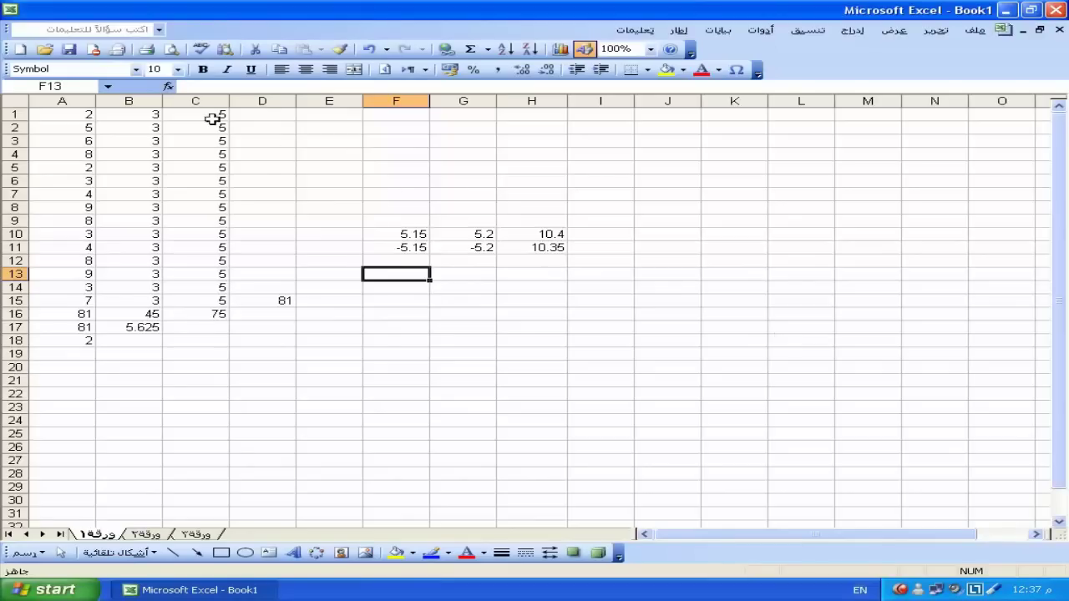
left_click(135, 70)
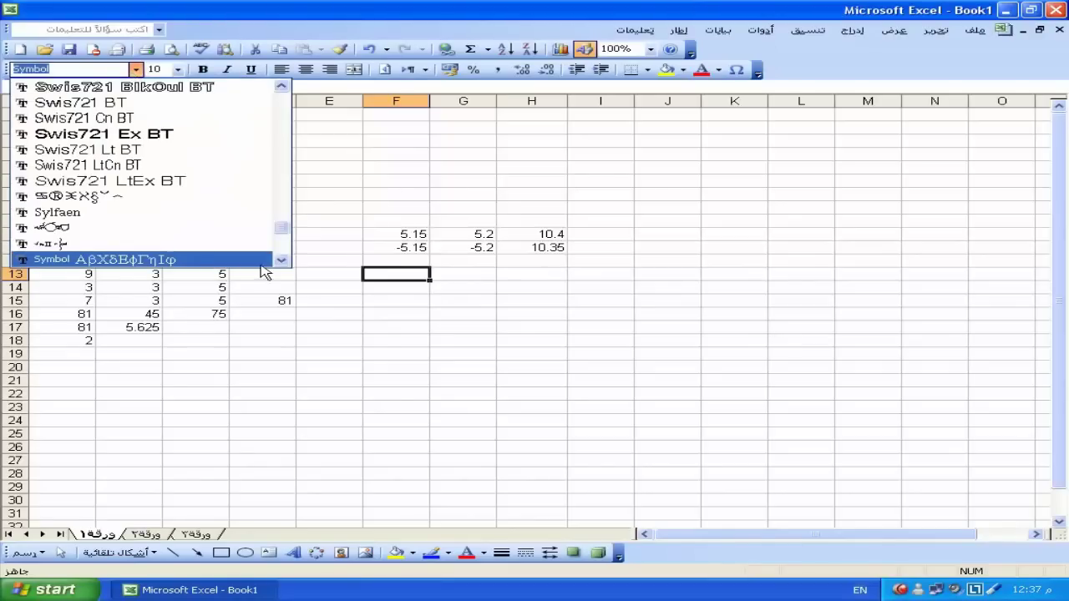
left_click_drag(282, 227, 298, 124)
scroll(275, 52, "up", 10)
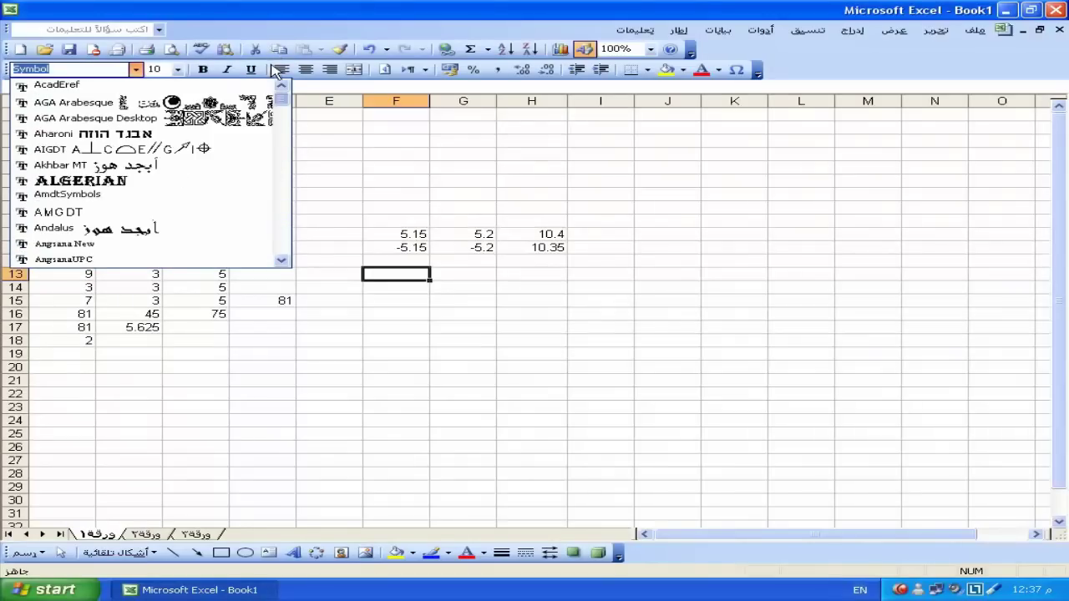
scroll(176, 238, "down", 3)
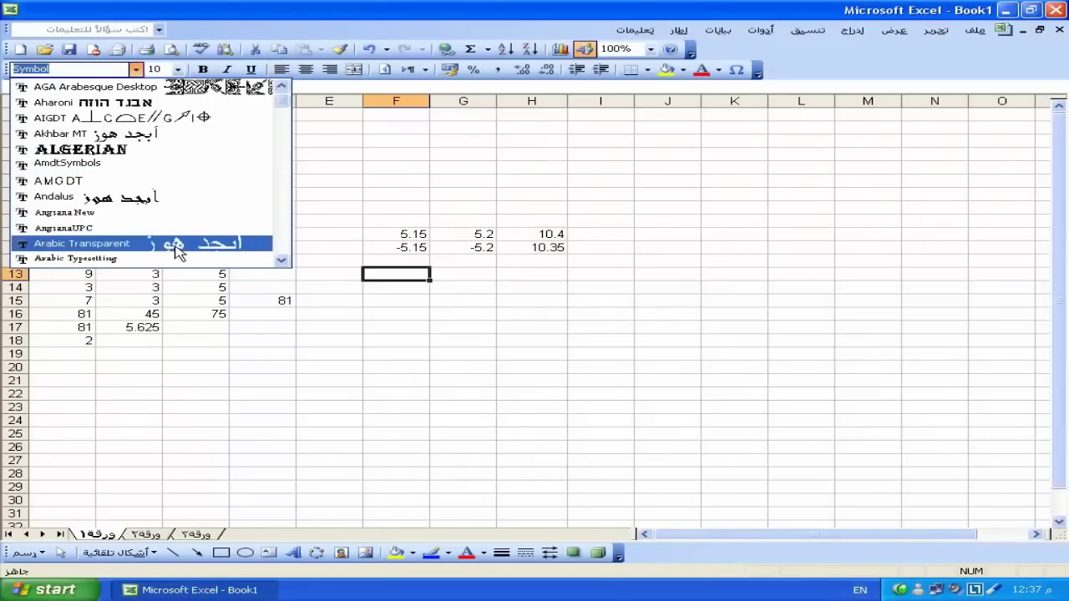
left_click(138, 258)
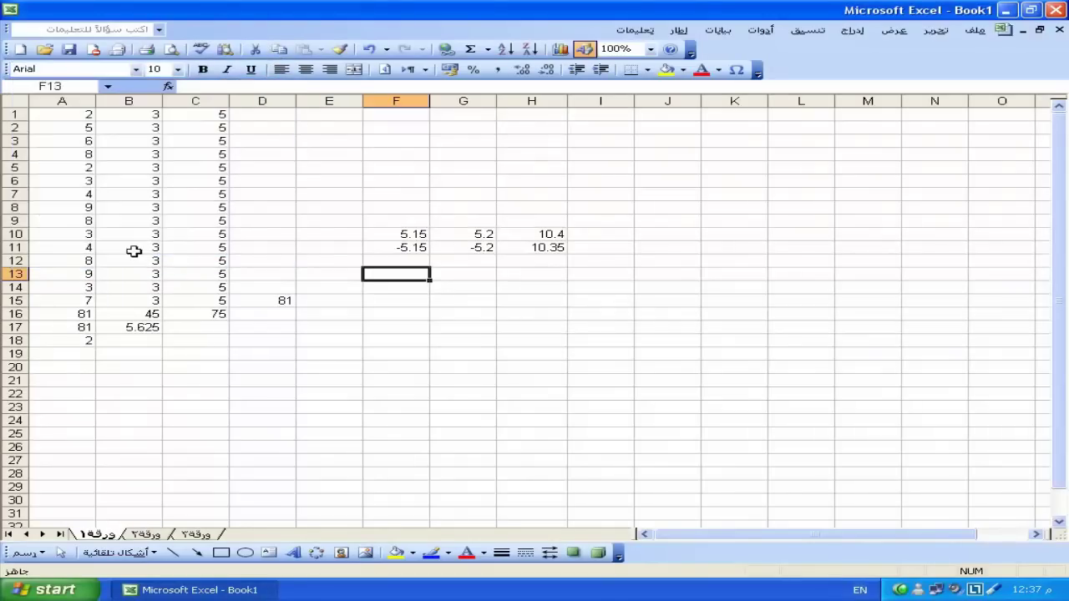
left_click(546, 326)
left_click(499, 287)
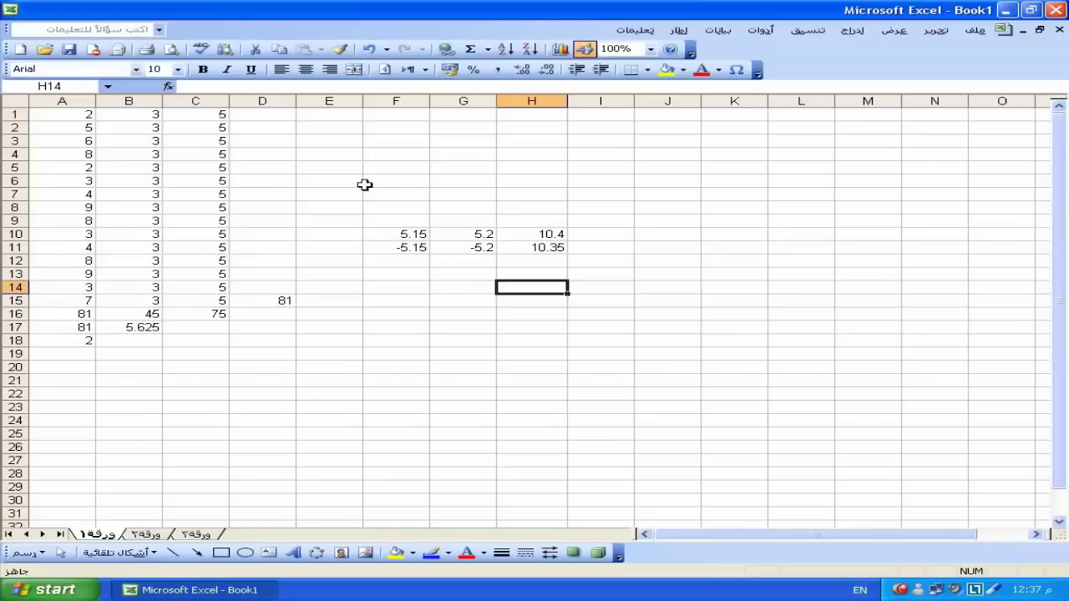
Insert the Ø symbol into cell E1 with Insert Symbol.
left_click(327, 115)
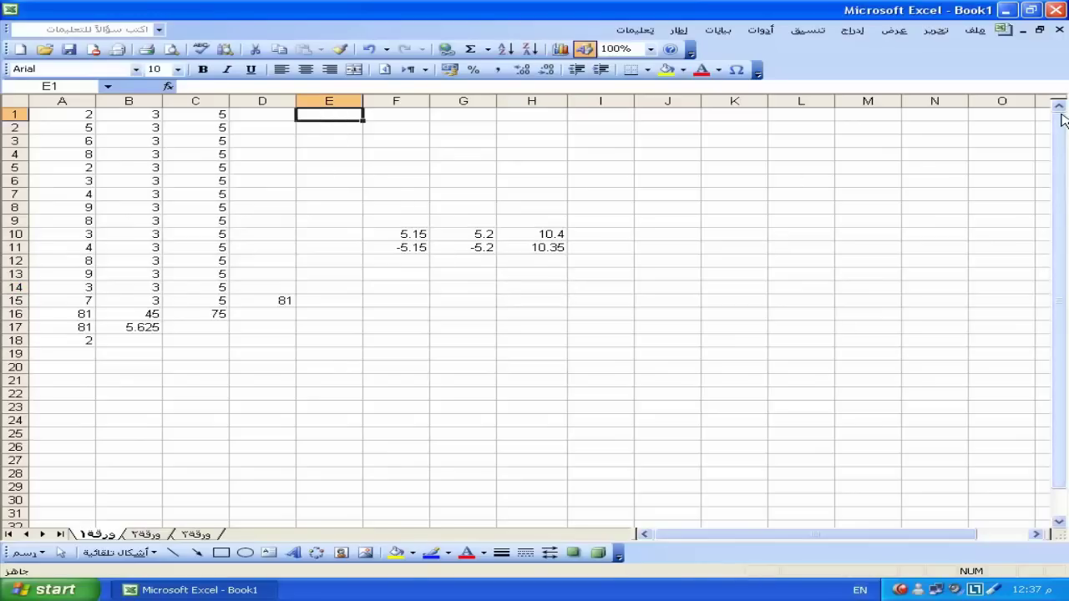
left_click(736, 72)
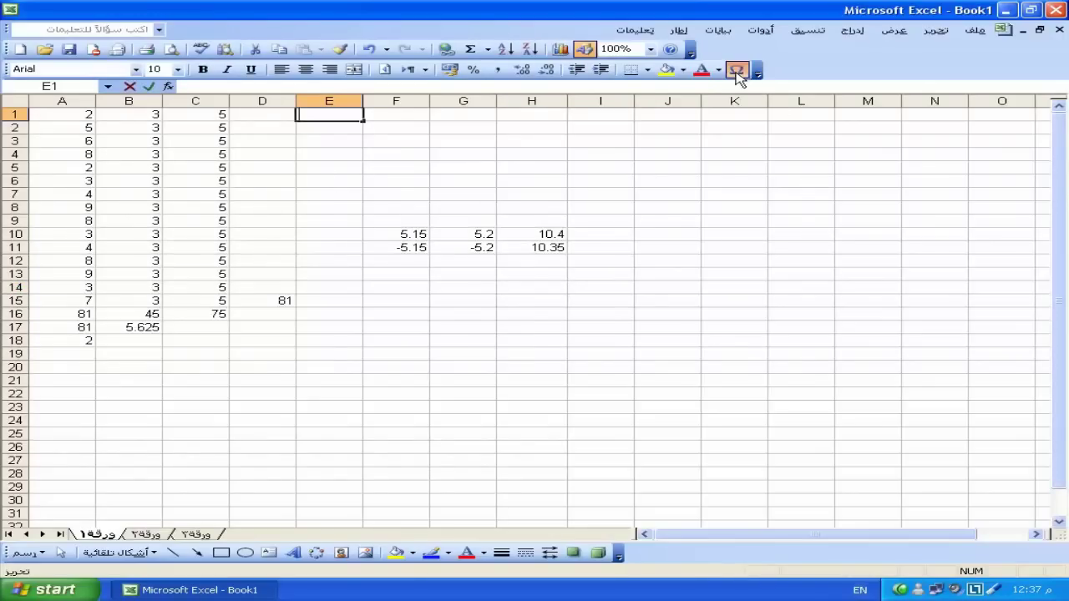
left_click(298, 395)
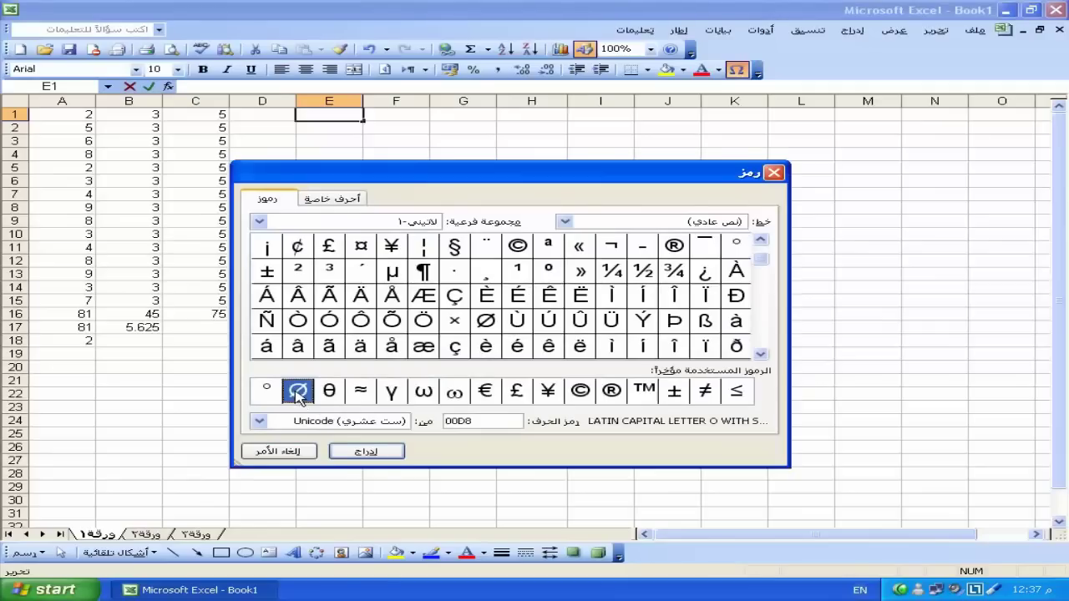
left_click(380, 452)
left_click(279, 452)
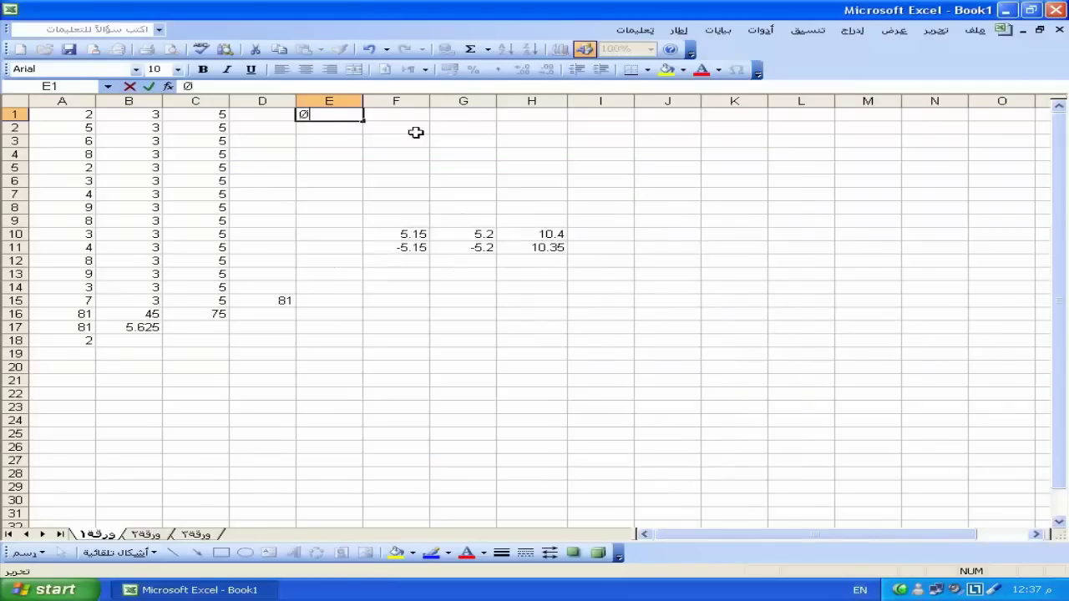
Enter the value 10 in cell F1.
left_click(398, 117)
type("10")
key("Return")
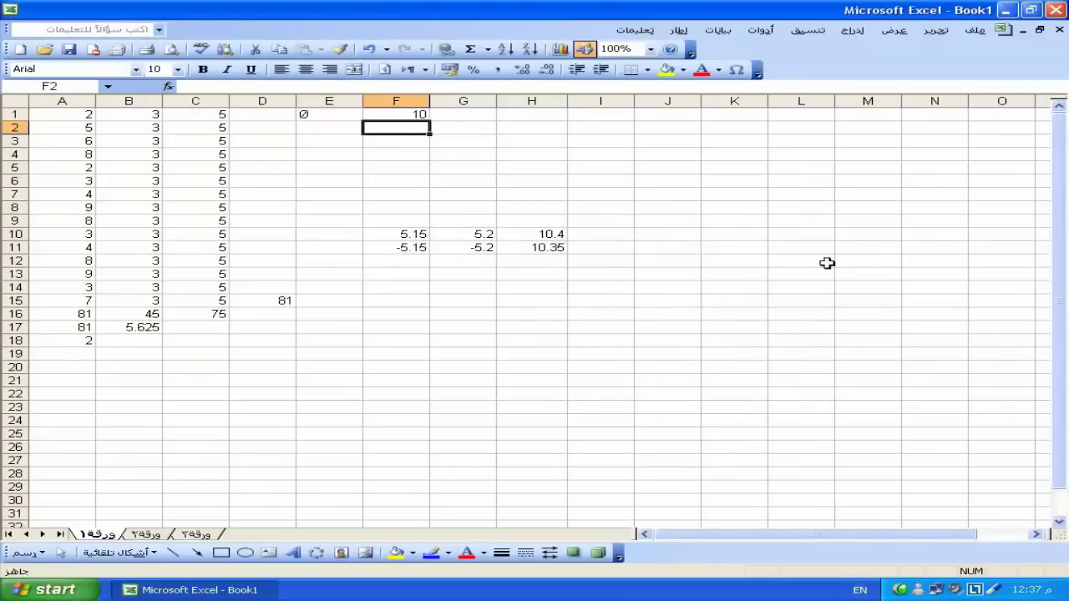
left_click(406, 109)
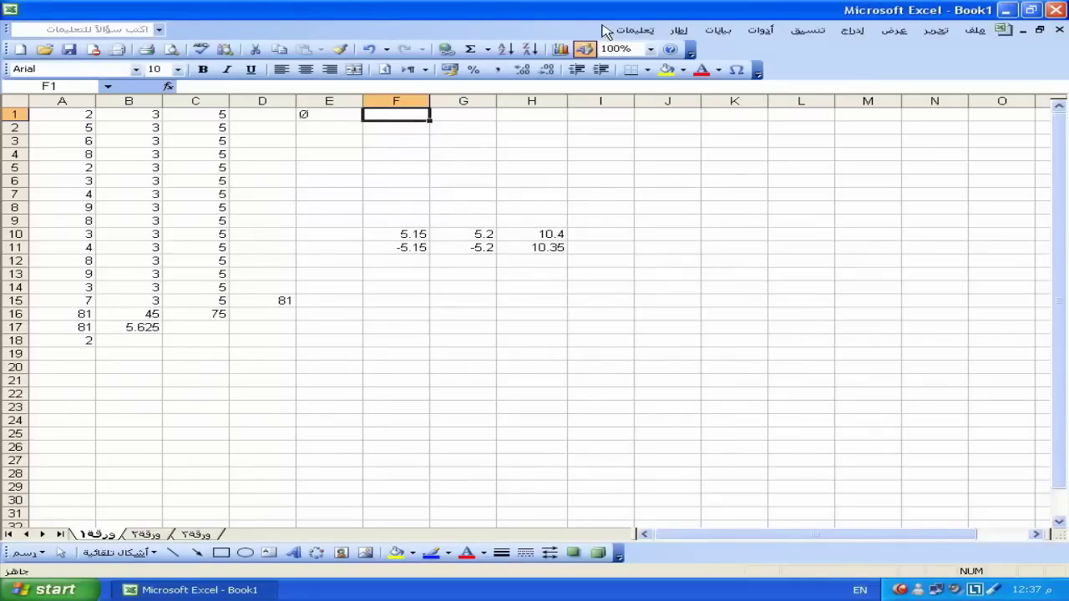
Enter =SUM(A1:C1) in F1, which still shows 10.
type("=")
left_click(89, 118)
key("BackSpace")
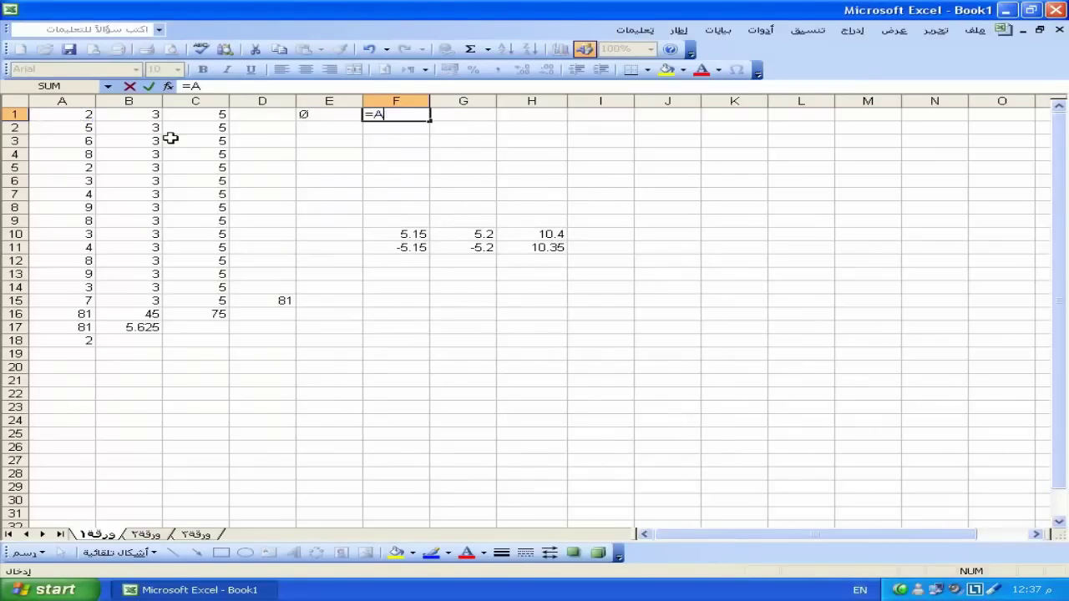
type("um(")
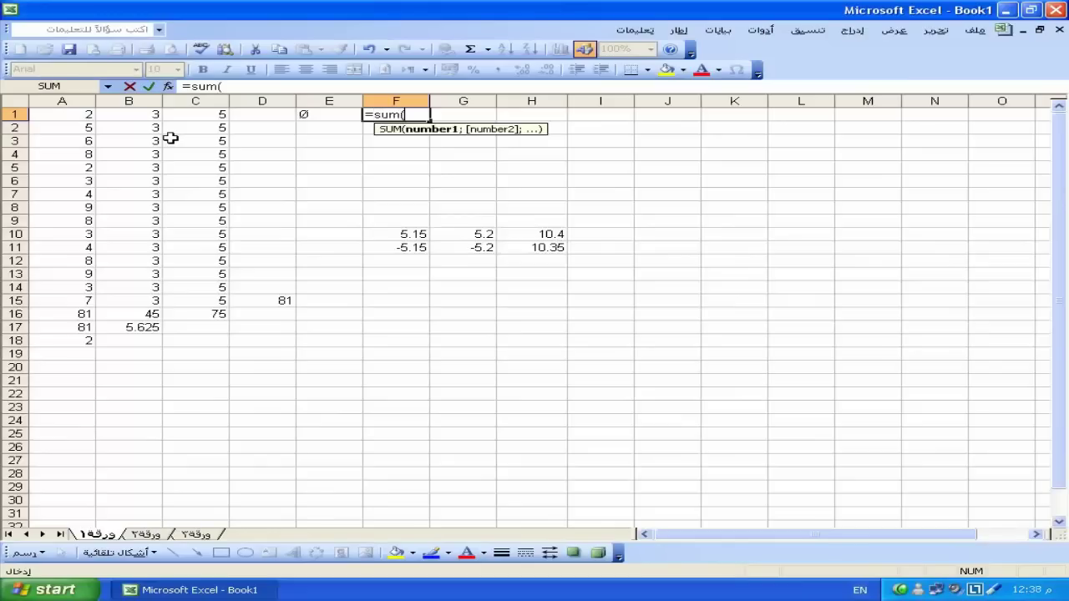
left_click(55, 112)
left_click_drag(55, 111, 197, 111)
type(")")
key("Return")
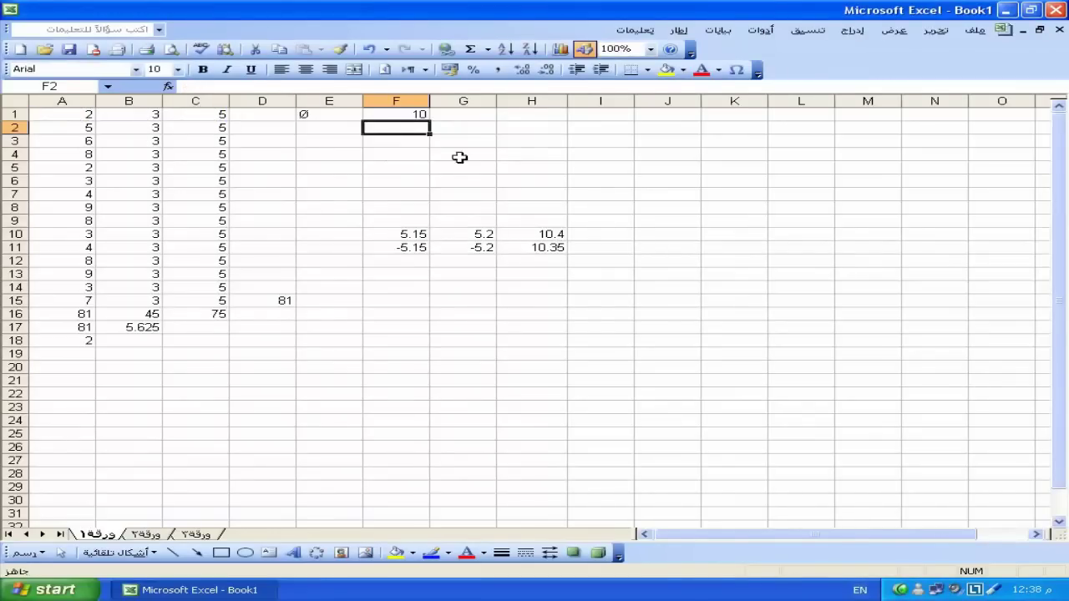
left_click(465, 117)
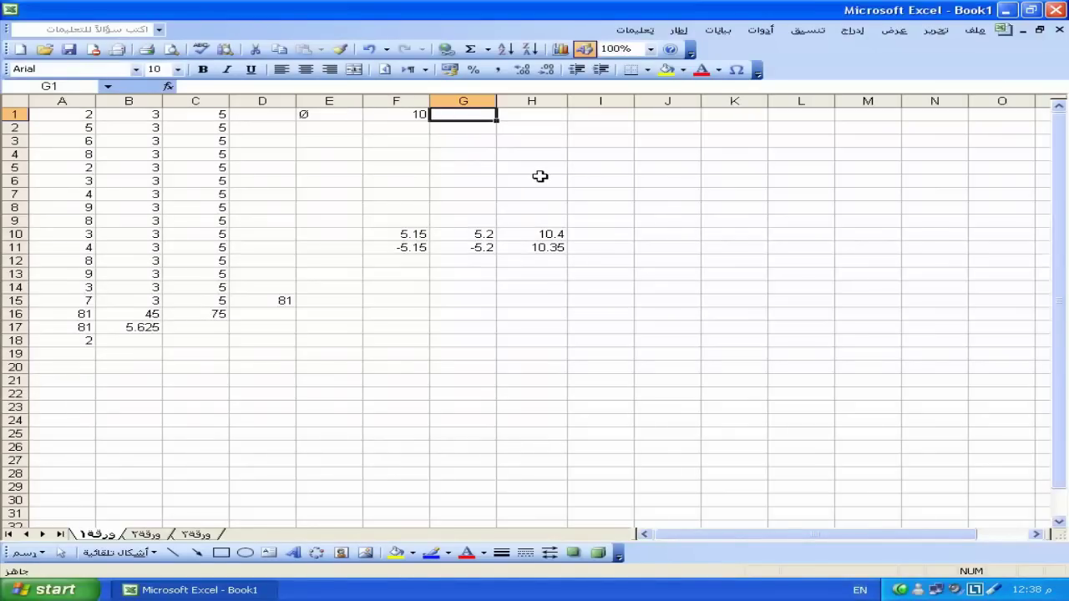
Enter a CONCATENATE formula in G1 joining F1 and E1.
type("=con")
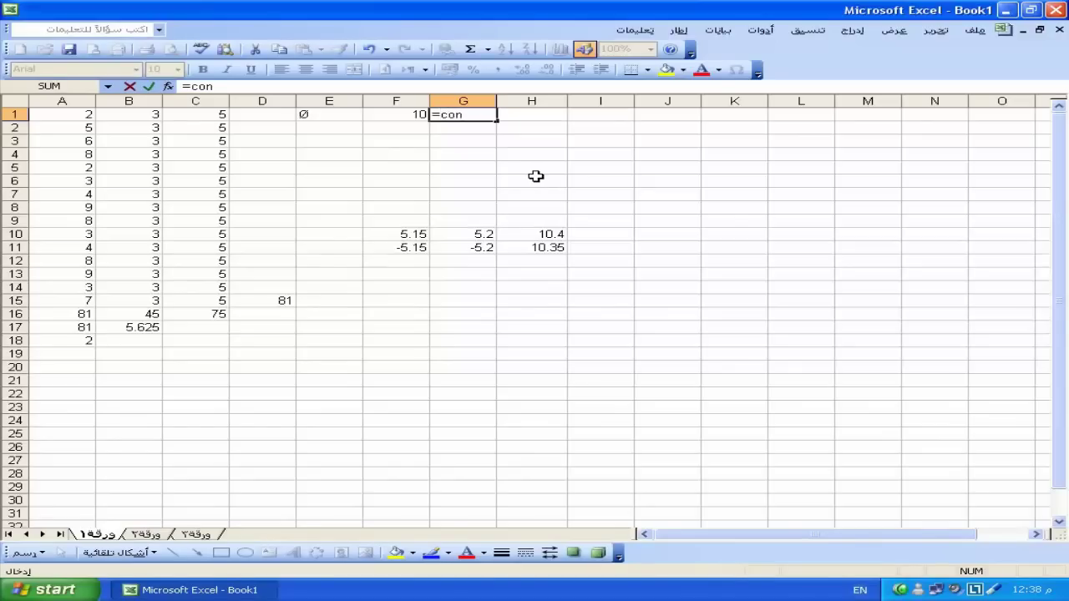
type("catenate(")
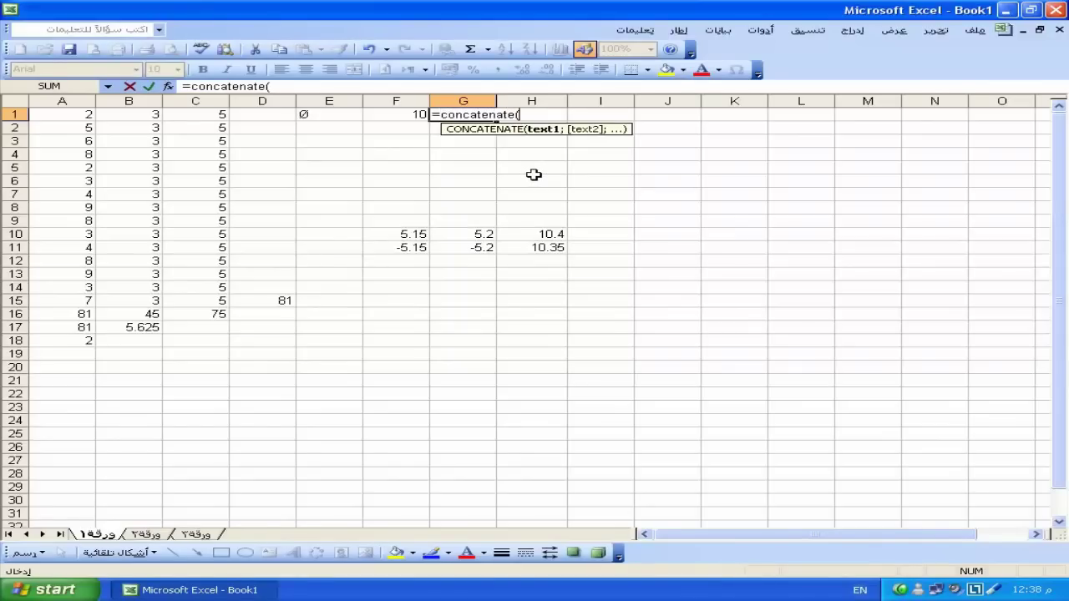
left_click(311, 116)
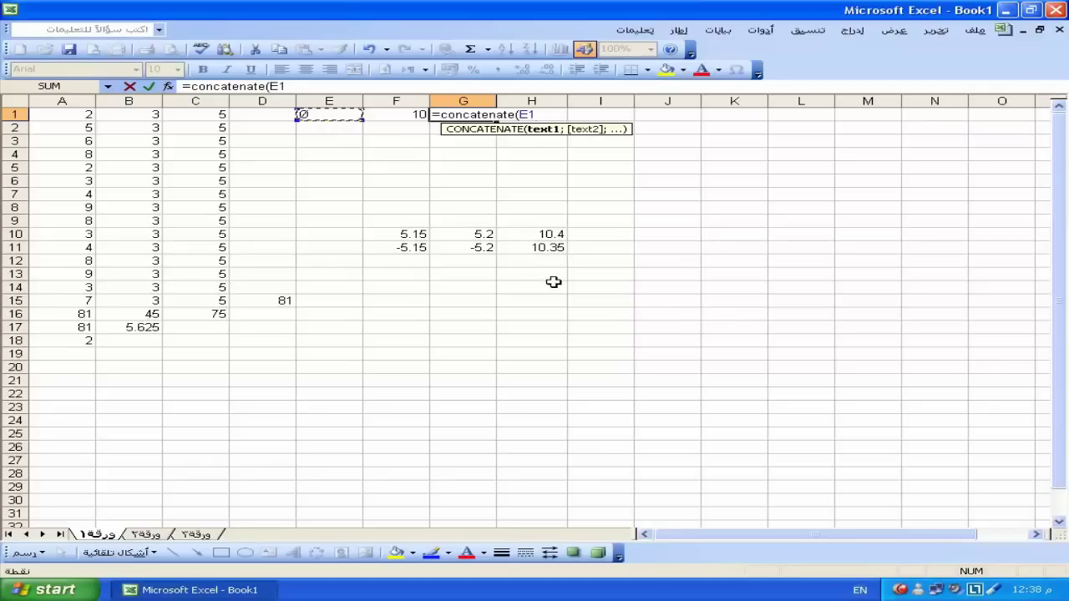
left_click(393, 112)
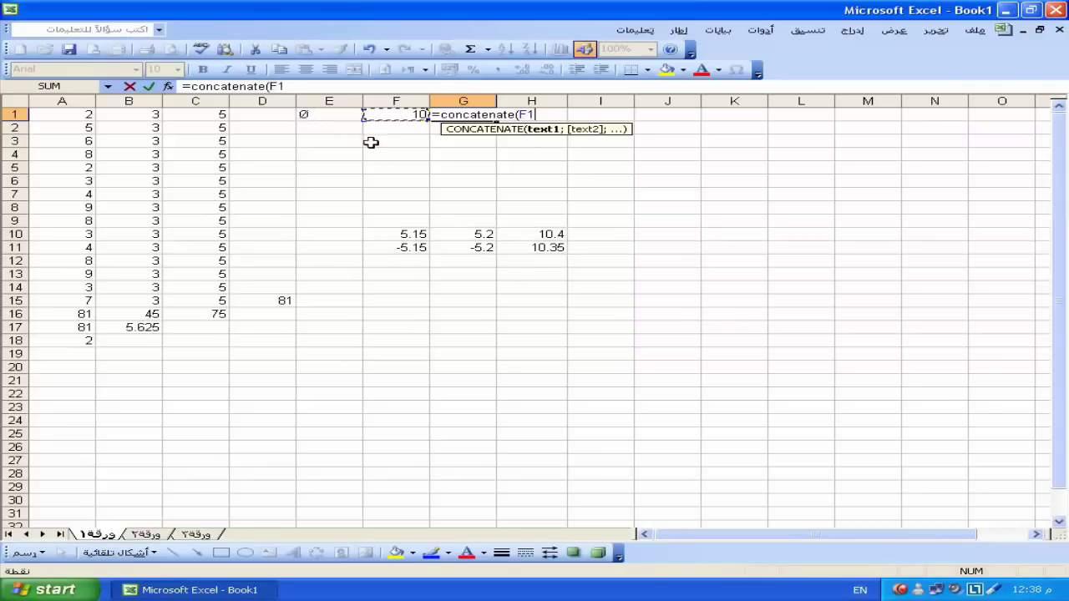
type(";")
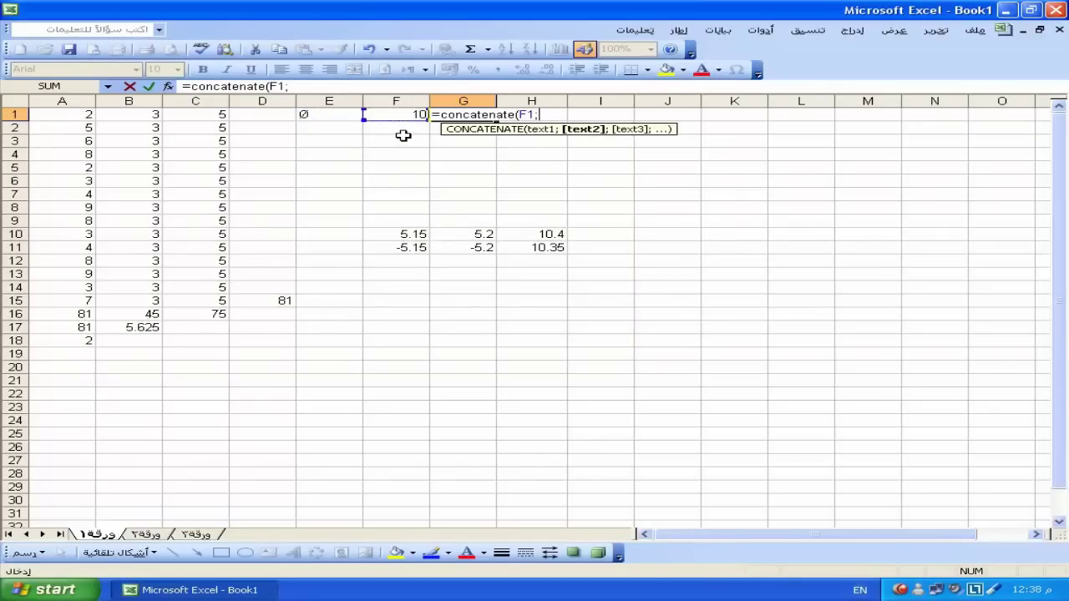
left_click(303, 114)
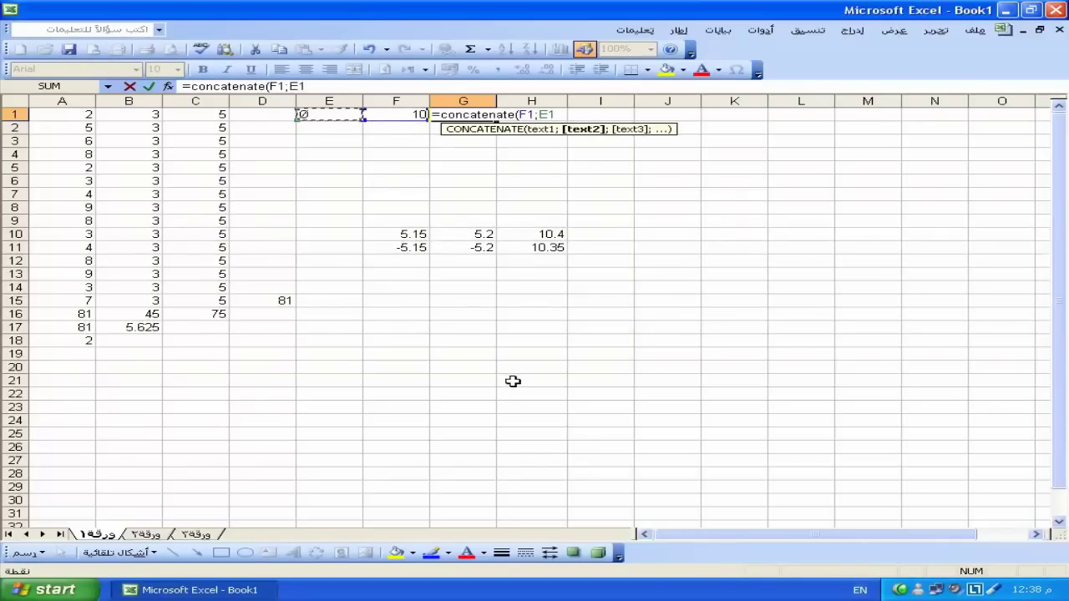
type(")")
key("Return")
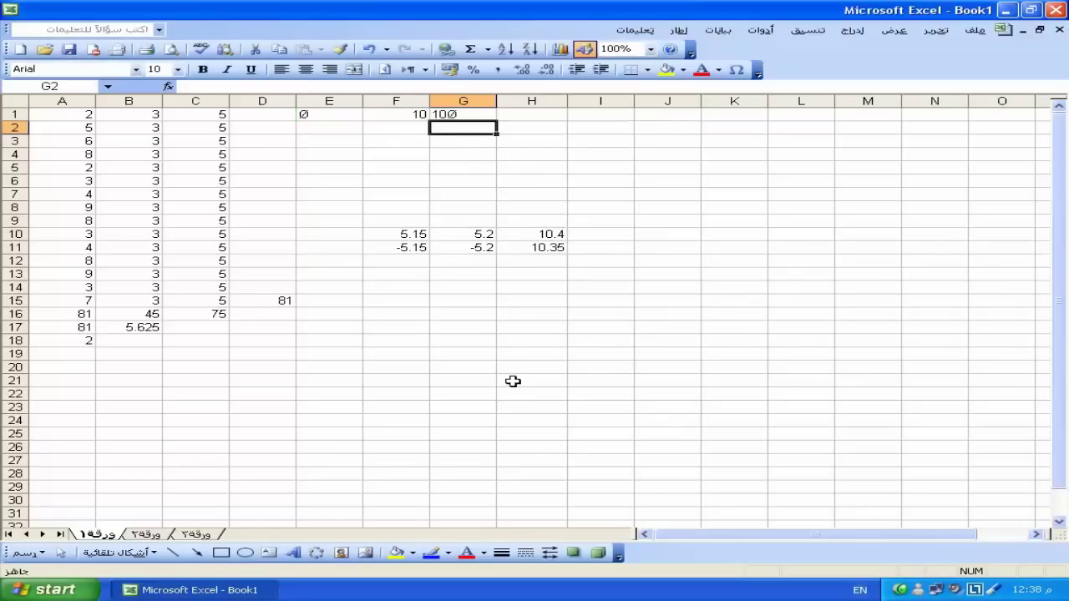
Reorder G1 to =CONCATENATE(E1;F1) so it displays Ø10.
double_click(464, 113)
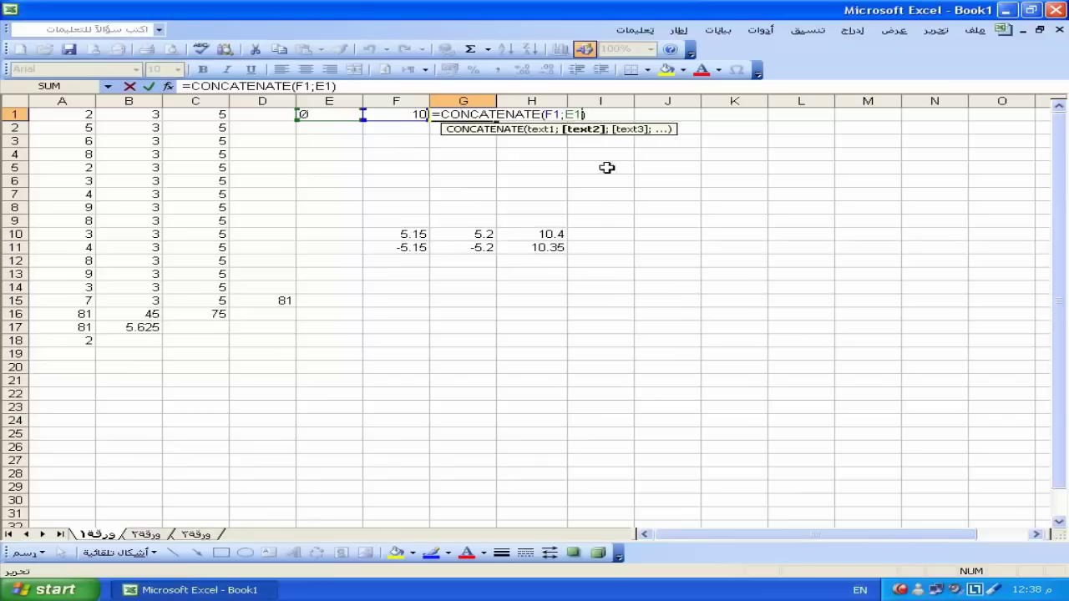
key("BackSpace")
key("BackSpace")
key("BackSpace")
key("BackSpace")
key("BackSpace")
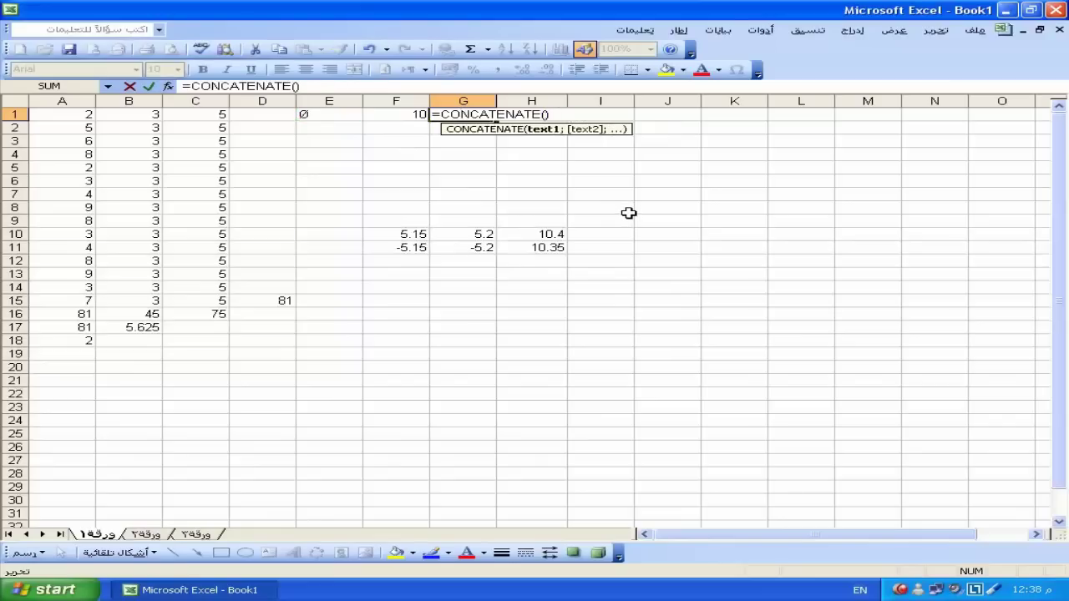
type("e1")
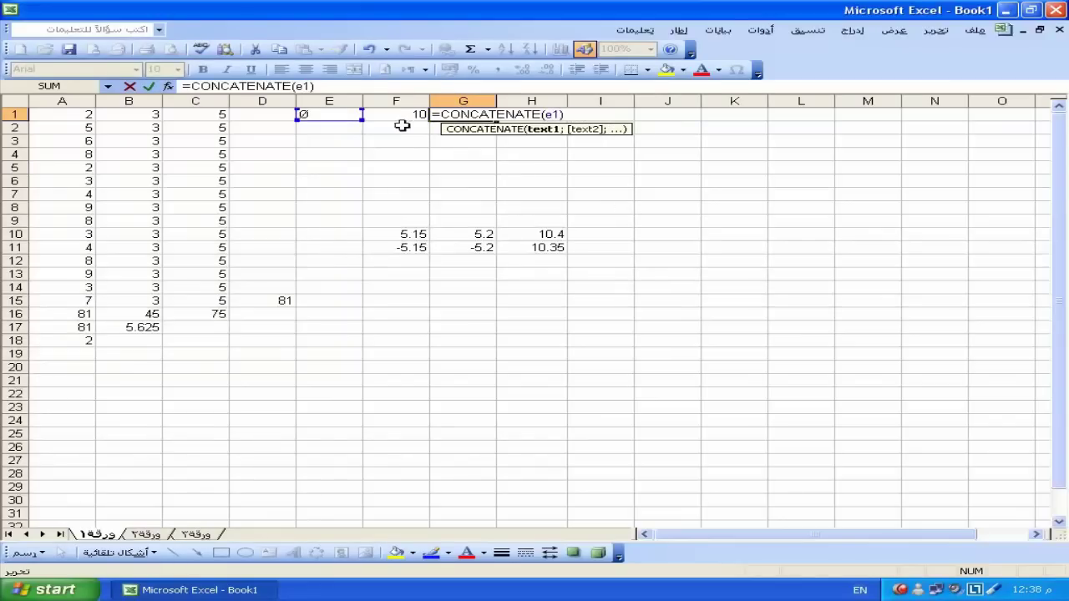
type(";")
left_click(394, 114)
key("Return")
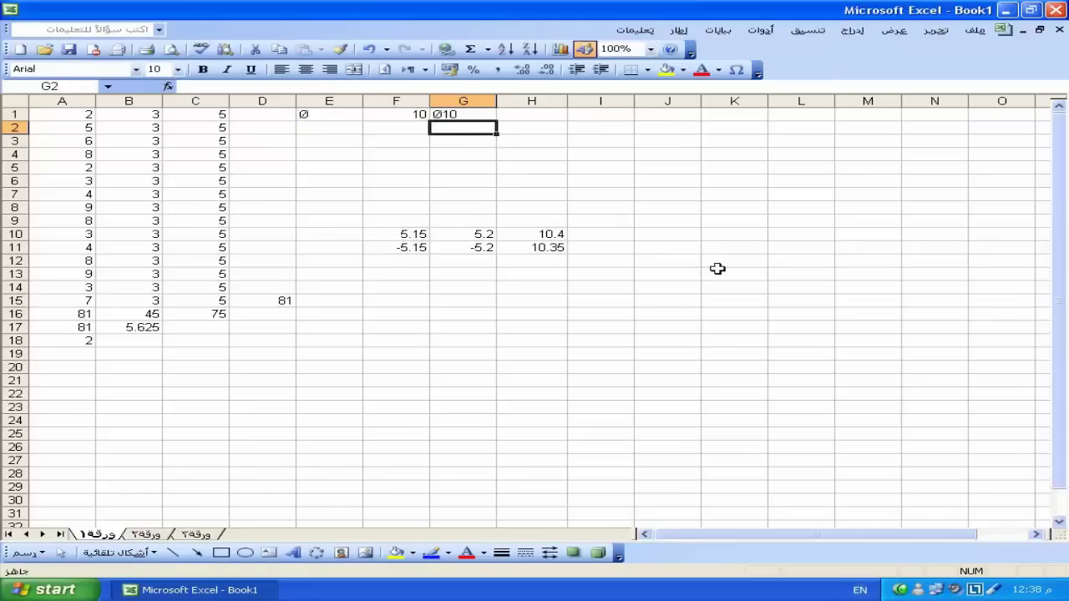
left_click(305, 116)
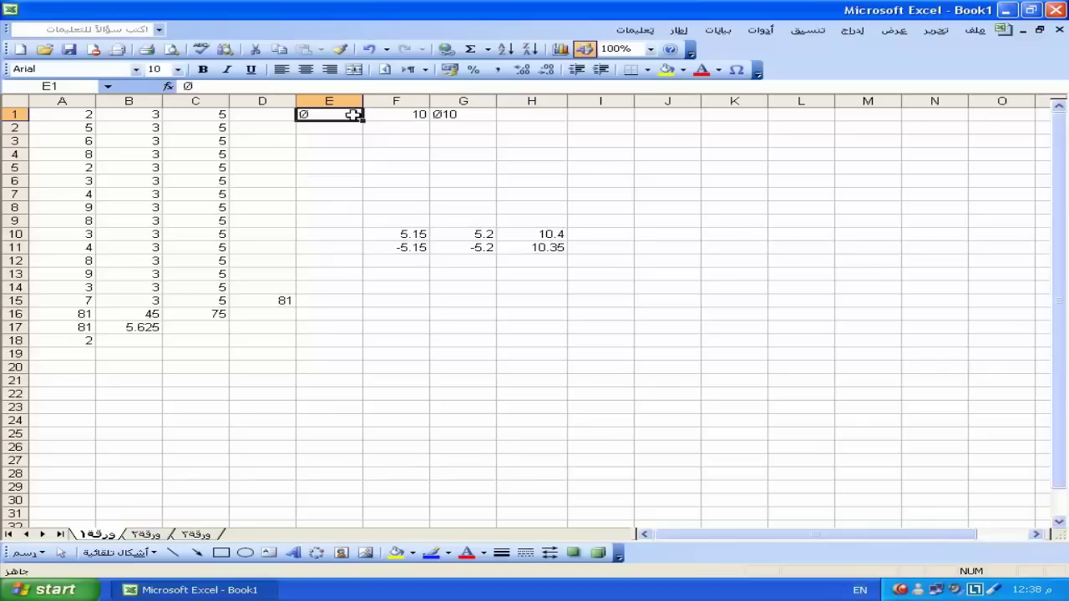
double_click(446, 115)
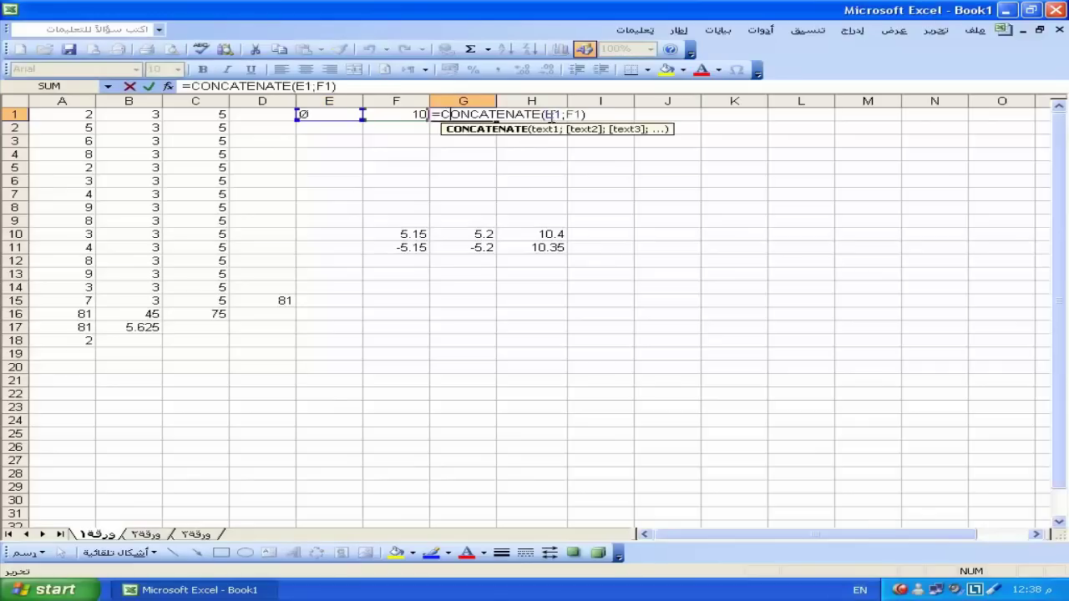
left_click(544, 115)
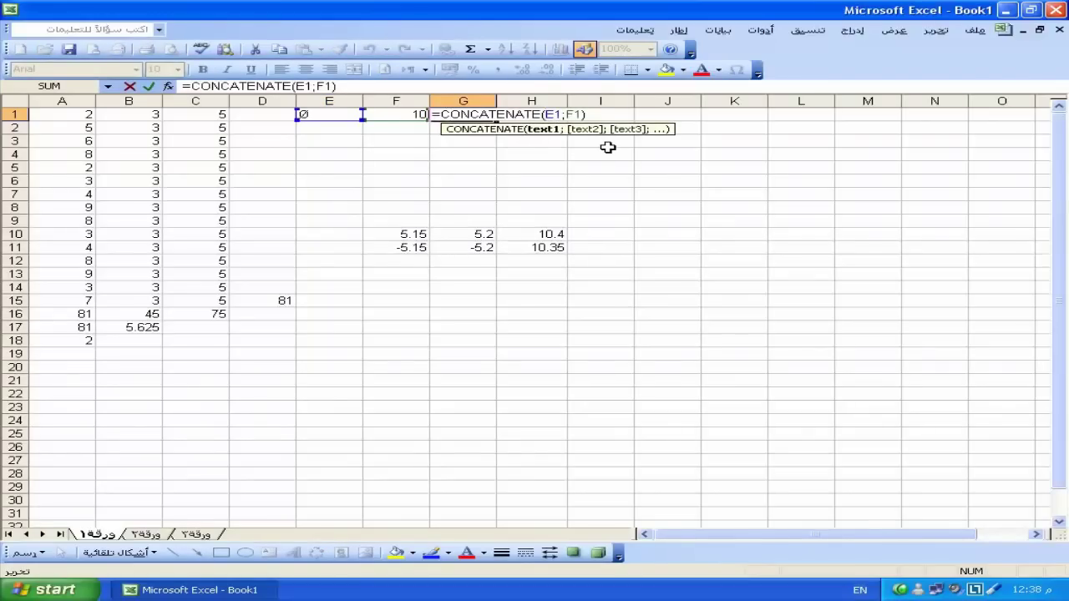
key("ctrl+Return")
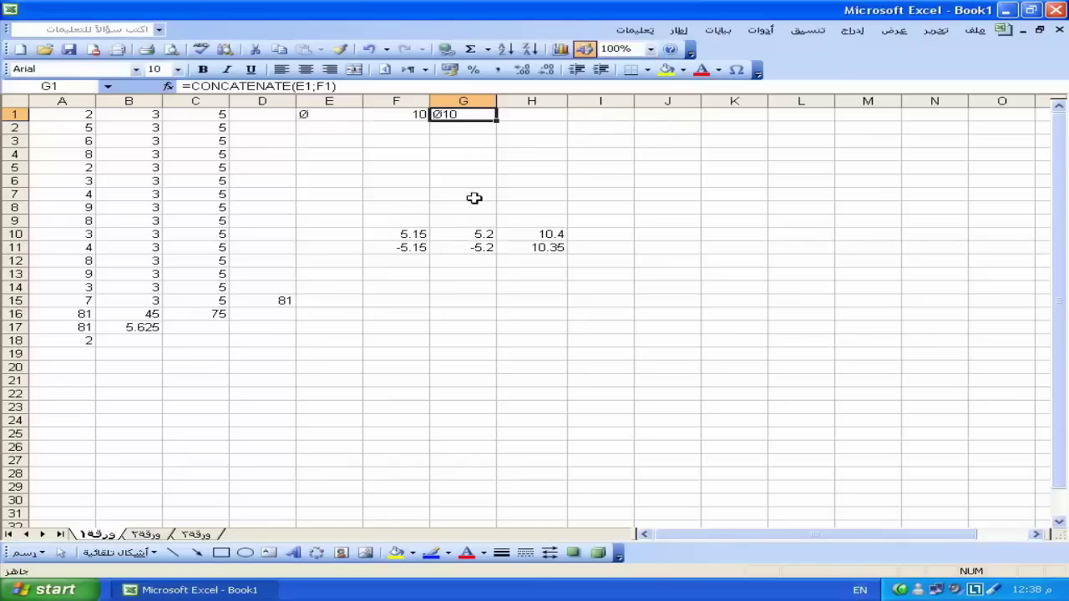
Delete the old data in rows 5-21, C1:C10 and the 3s below B1.
left_click(422, 191)
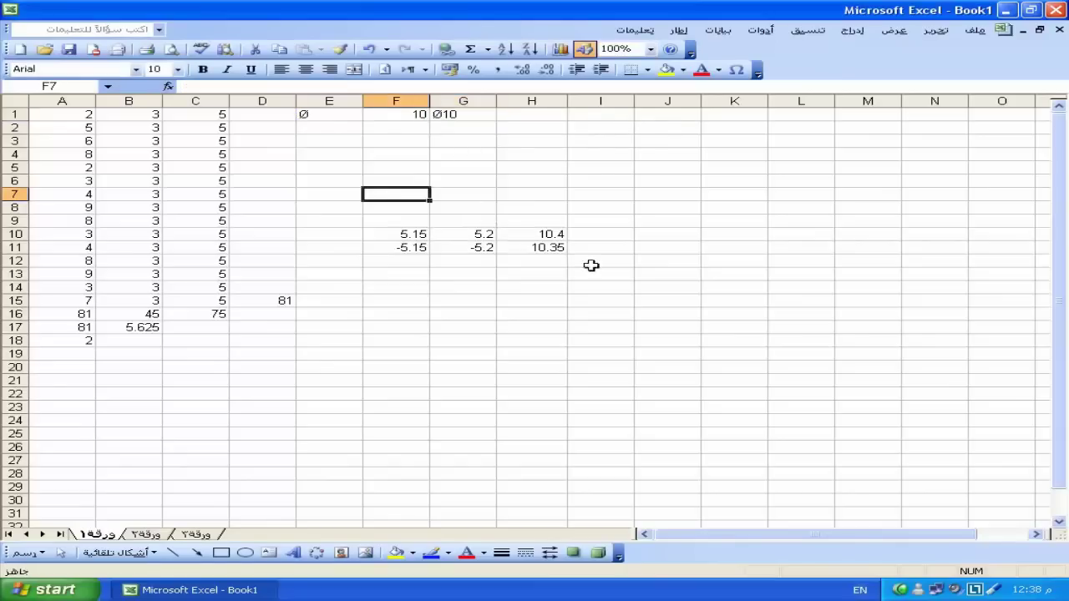
left_click(350, 351)
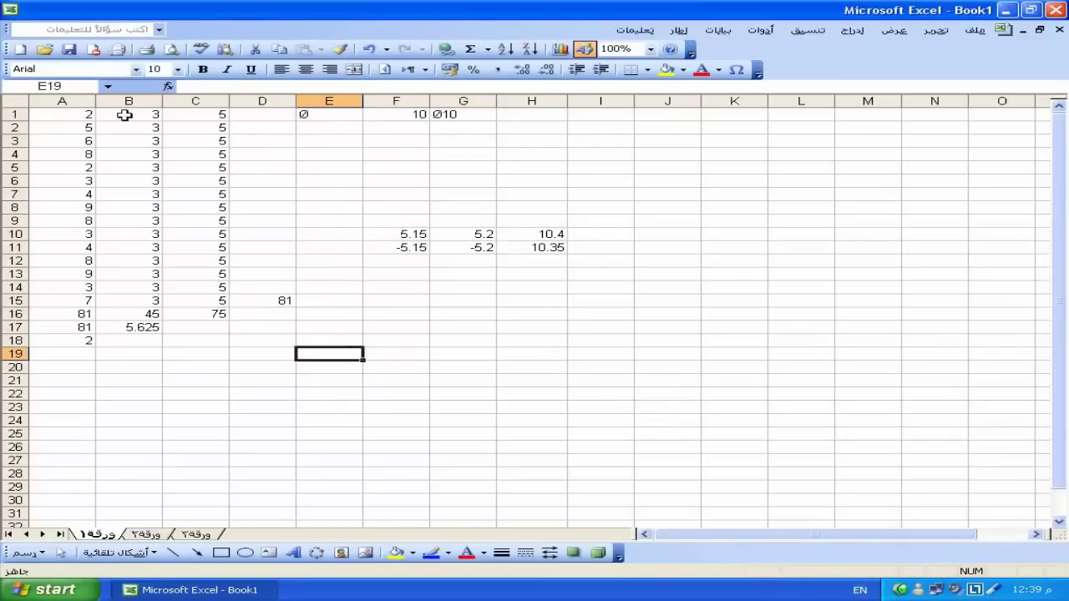
left_click_drag(276, 160, 47, 368)
key("Delete")
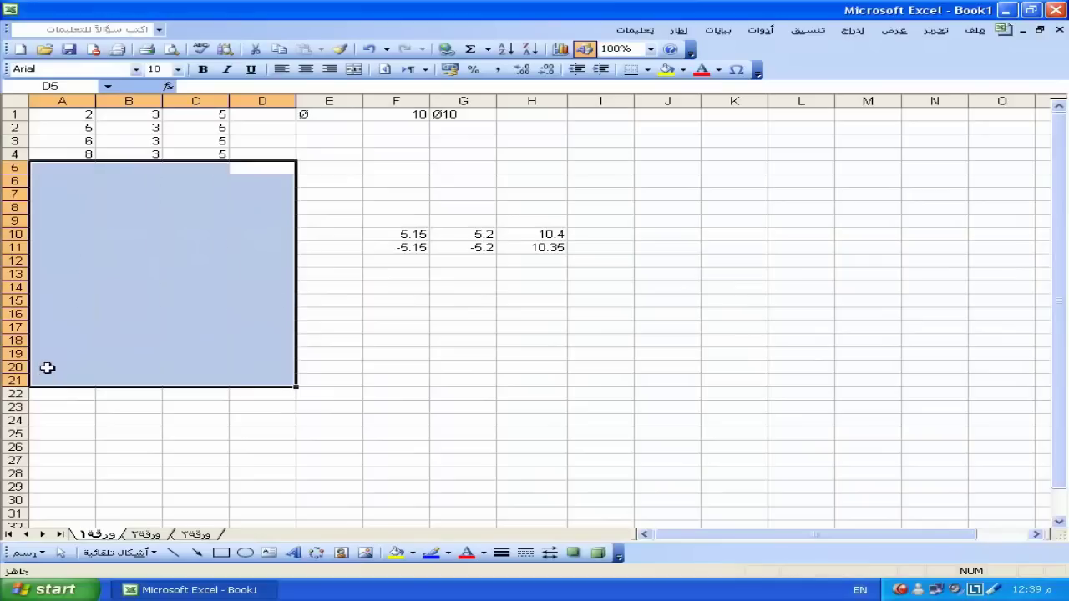
left_click(219, 212)
left_click_drag(177, 114, 185, 231)
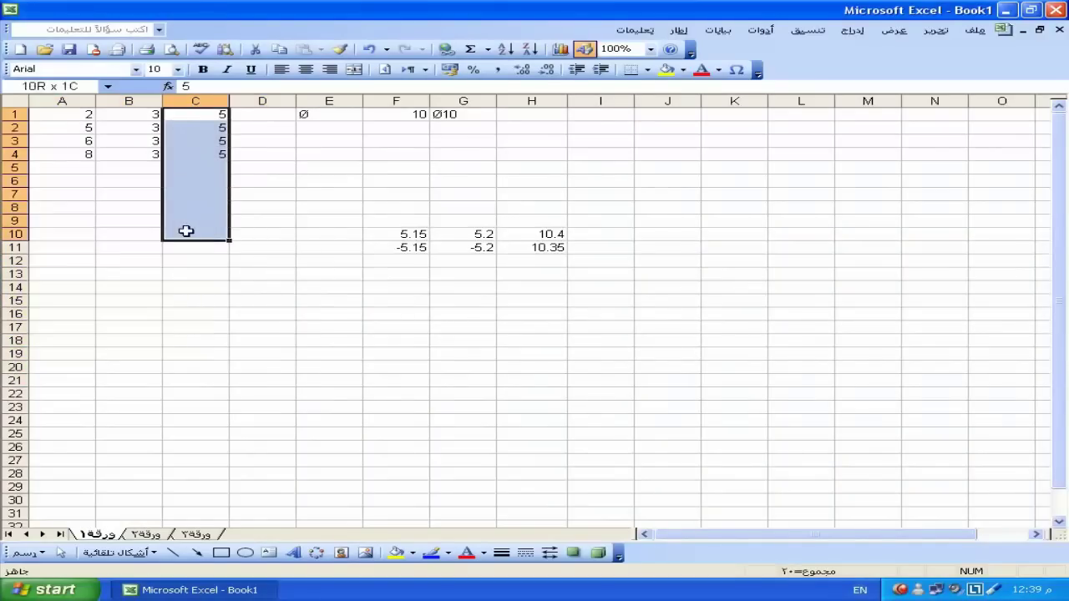
key("Delete")
left_click_drag(127, 129, 131, 194)
key("Delete")
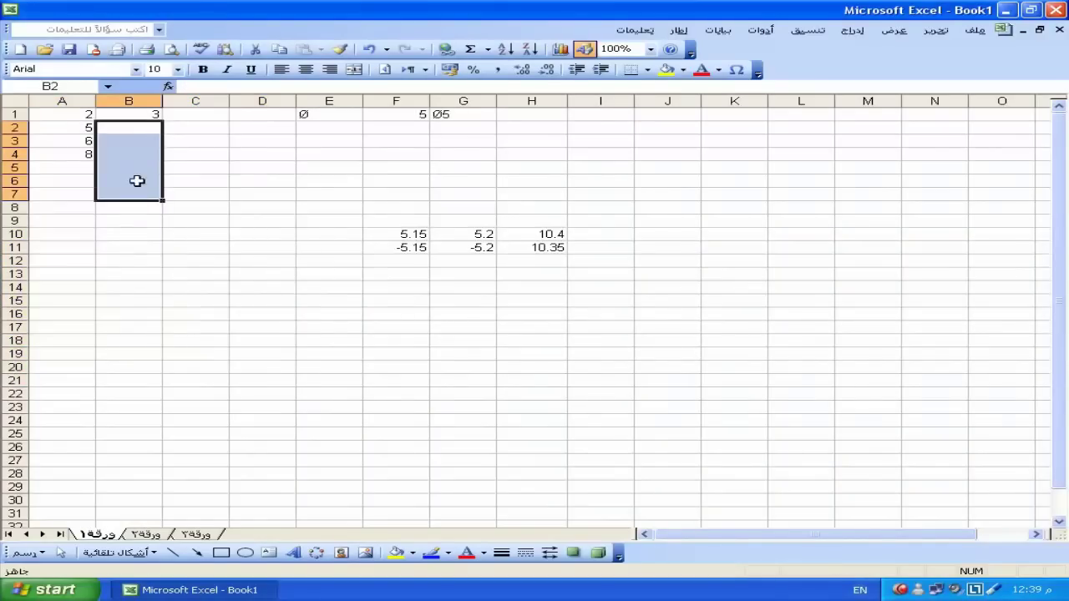
Enter 10, 20 and 30 into B2, B3 and B4.
left_click(143, 138)
left_click(140, 128)
type("1")
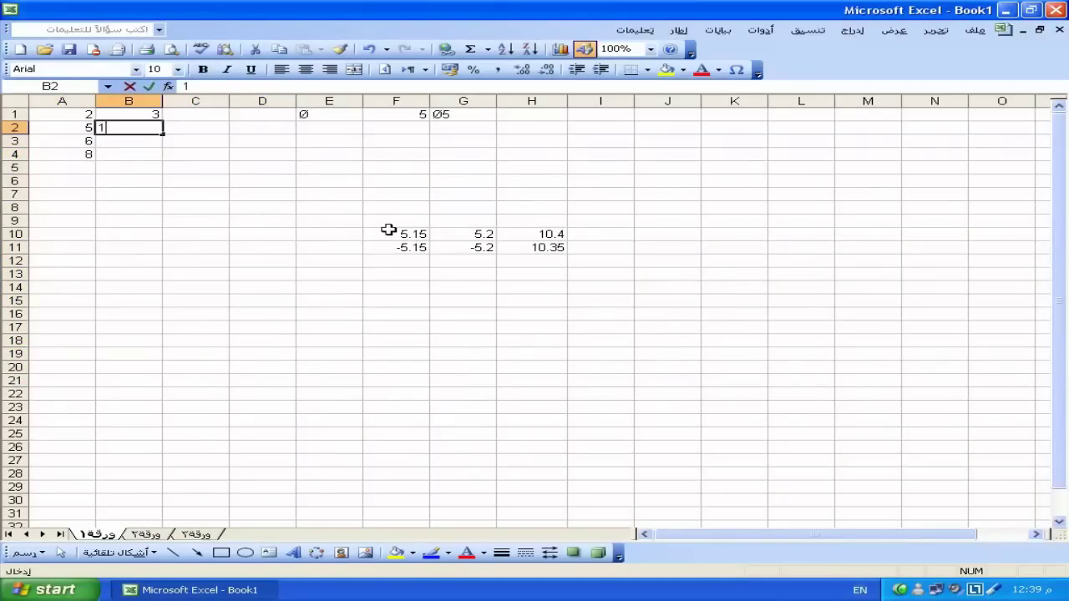
type("0")
key("Return")
type("20")
key("Return")
type("30")
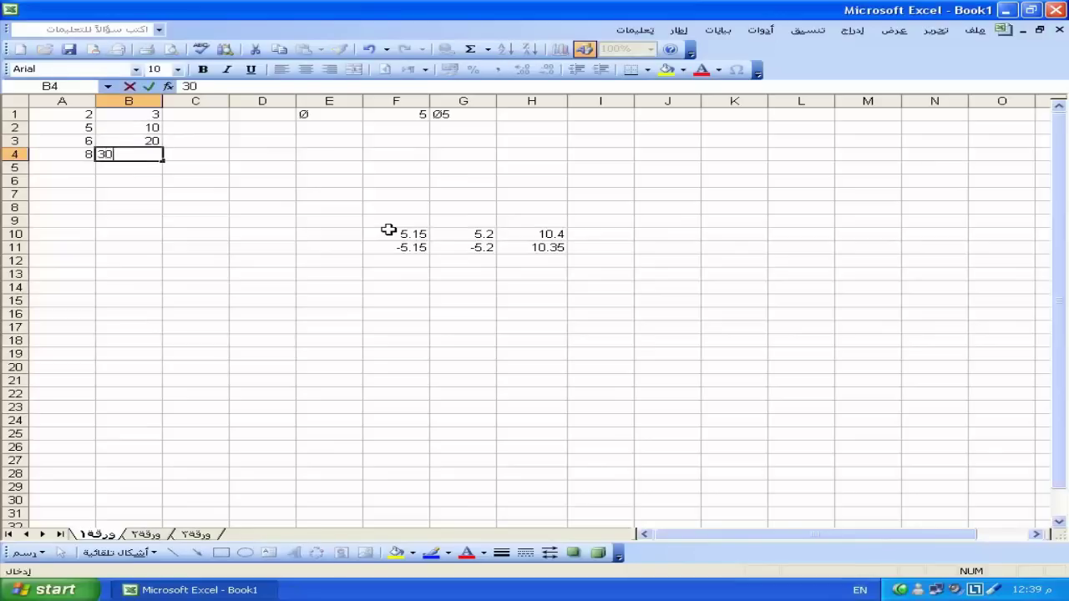
key("Return")
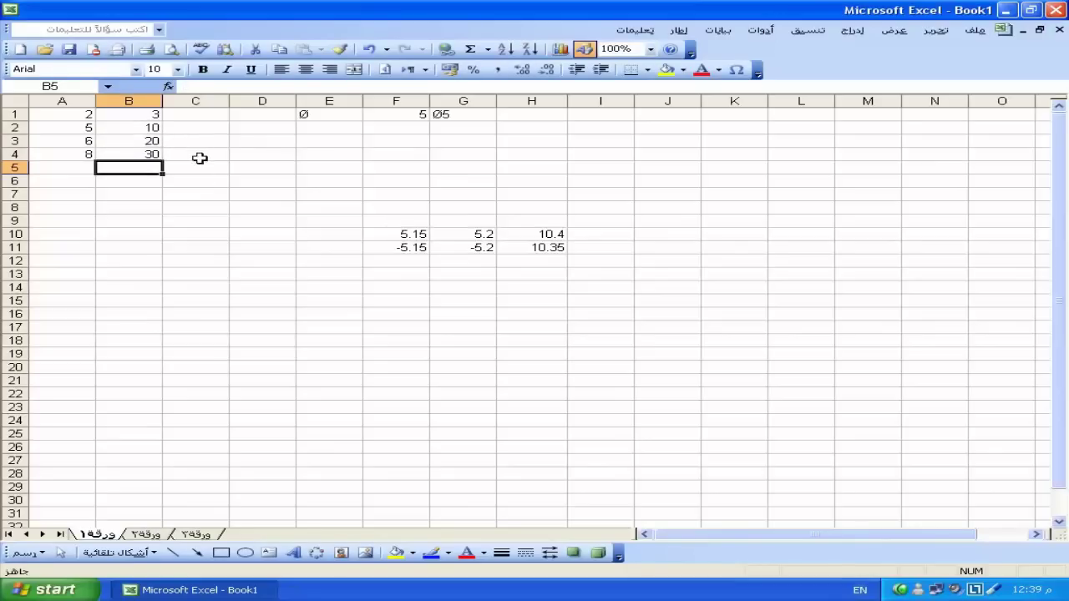
left_click(201, 168)
type("=")
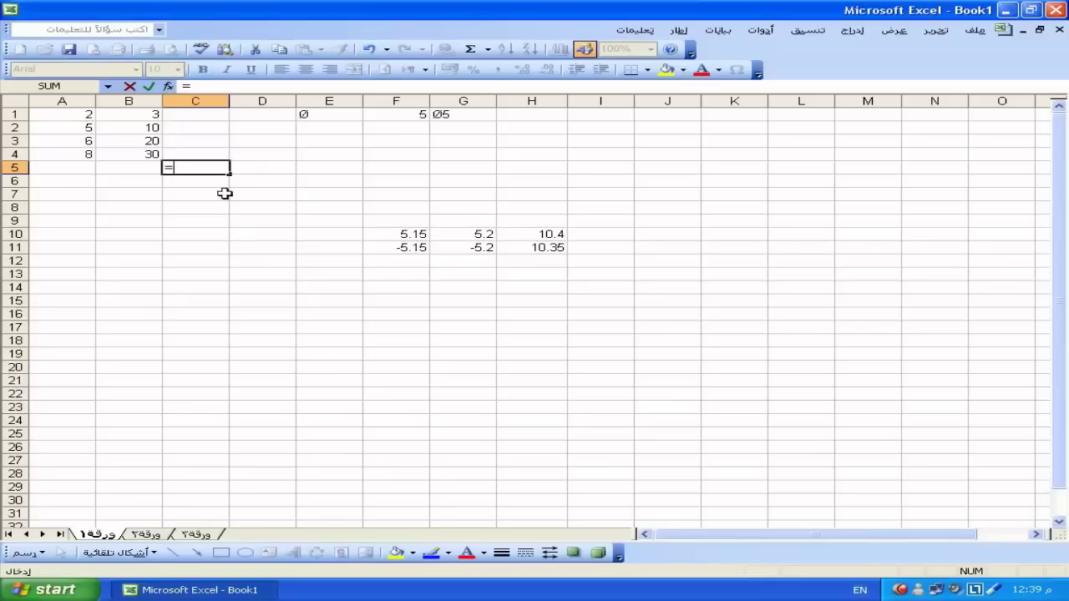
Enter =A1+B1 in C1.
key("Escape")
left_click(203, 112)
type("=")
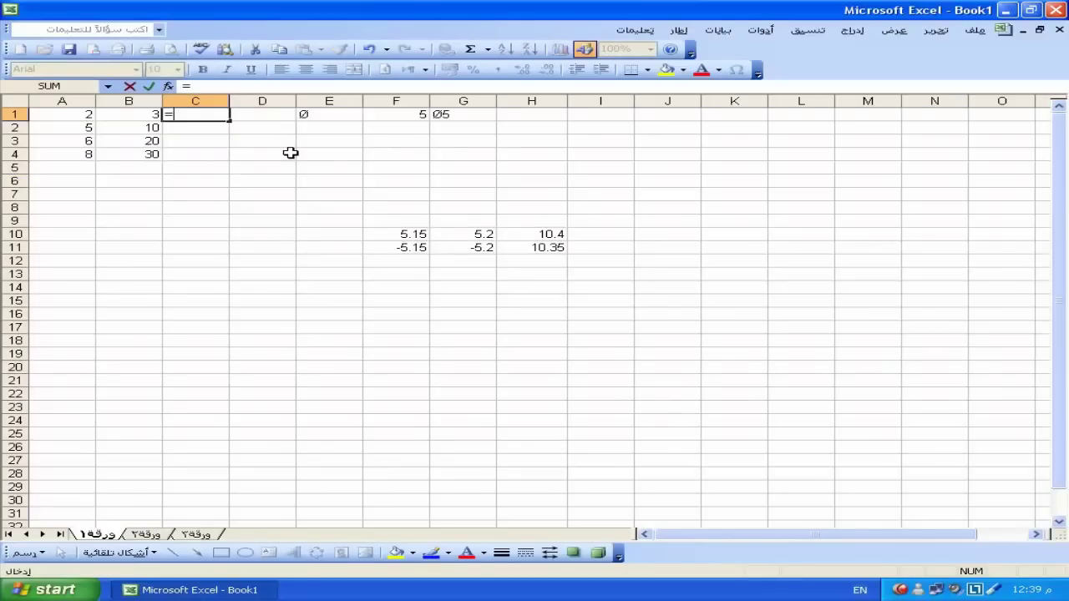
left_click(82, 114)
type("+")
left_click(136, 113)
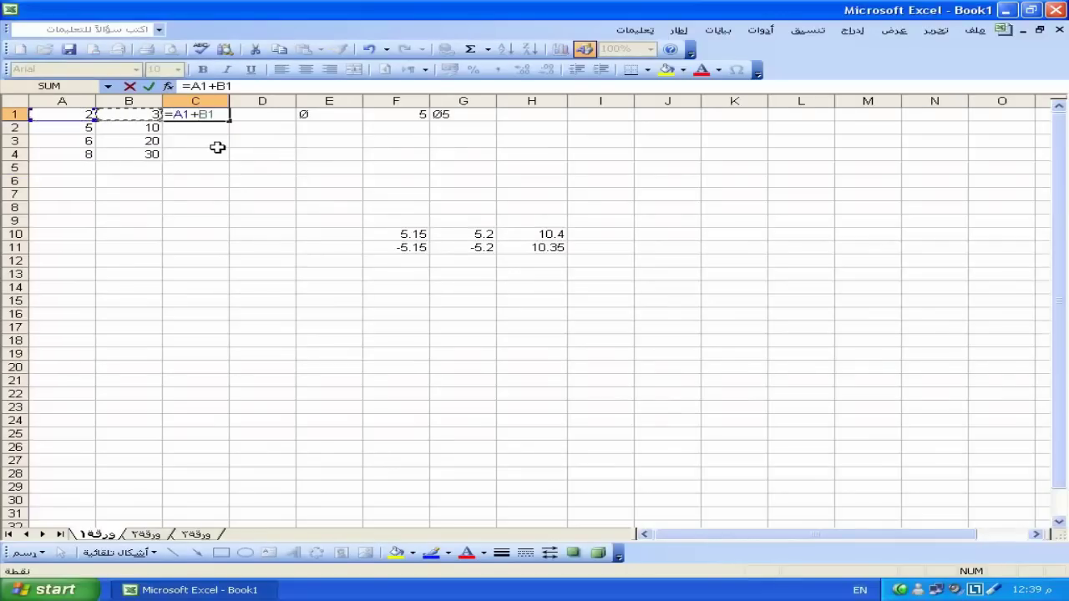
key("Return")
Fill C1's formula down to C4, giving 5, 15, 26 and 38.
left_click(208, 114)
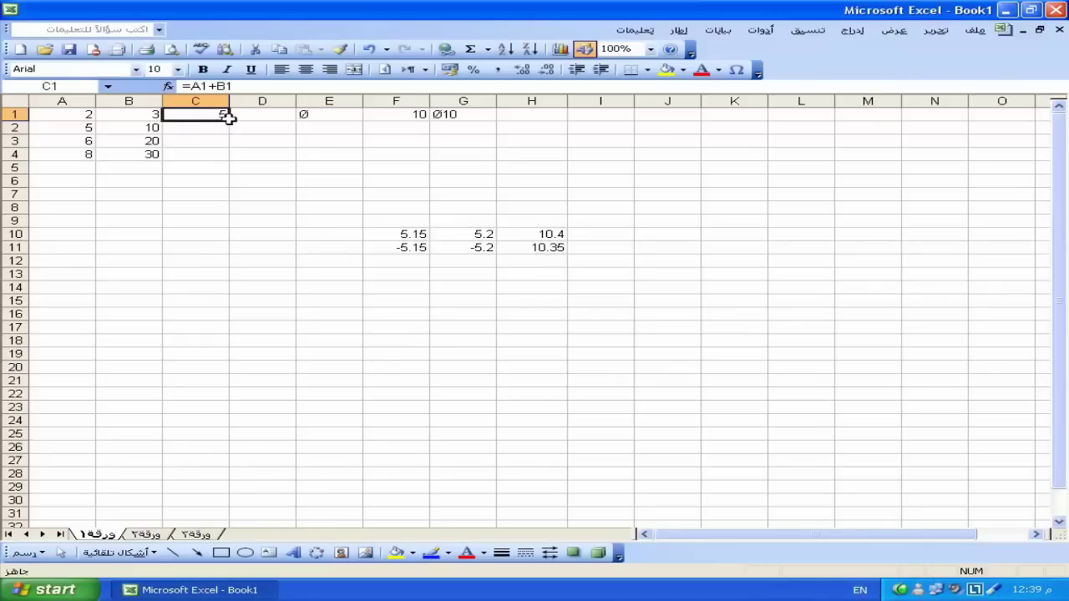
left_click_drag(228, 121, 230, 134)
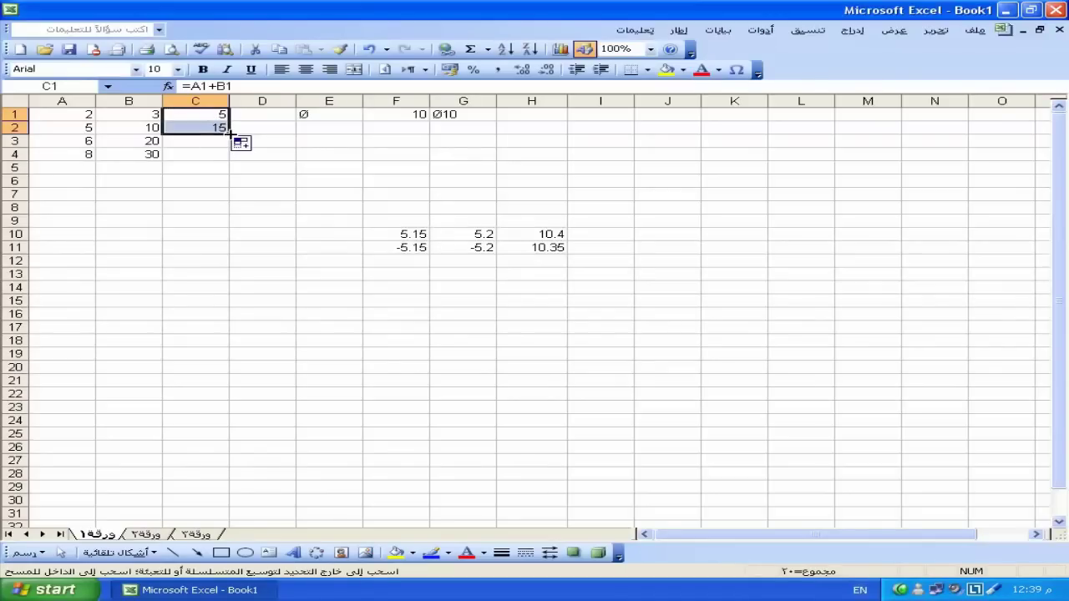
left_click_drag(228, 133, 224, 144)
left_click(215, 119)
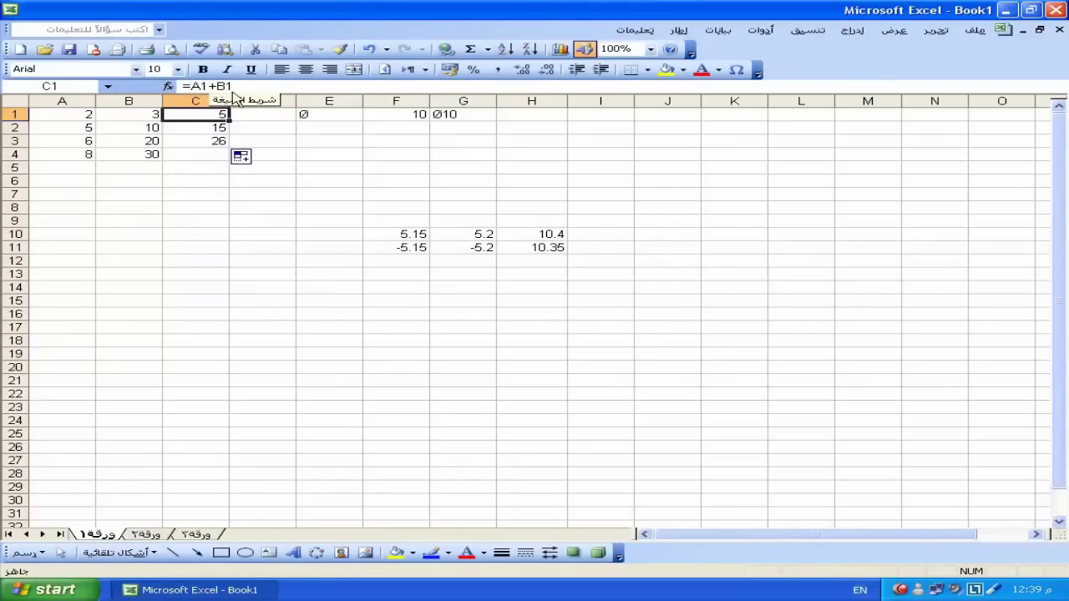
left_click(216, 127)
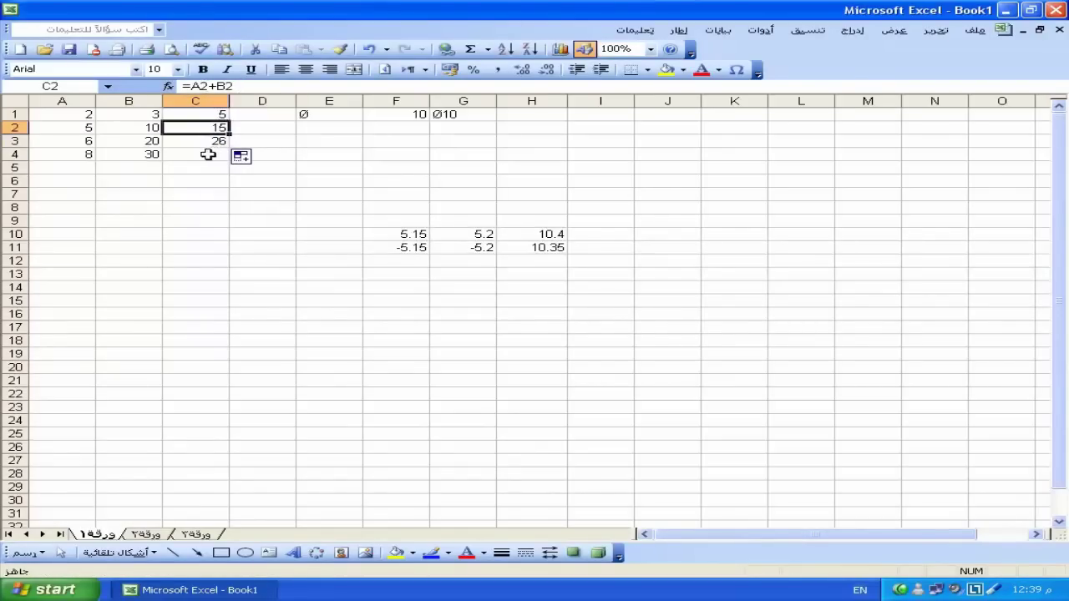
left_click(209, 141)
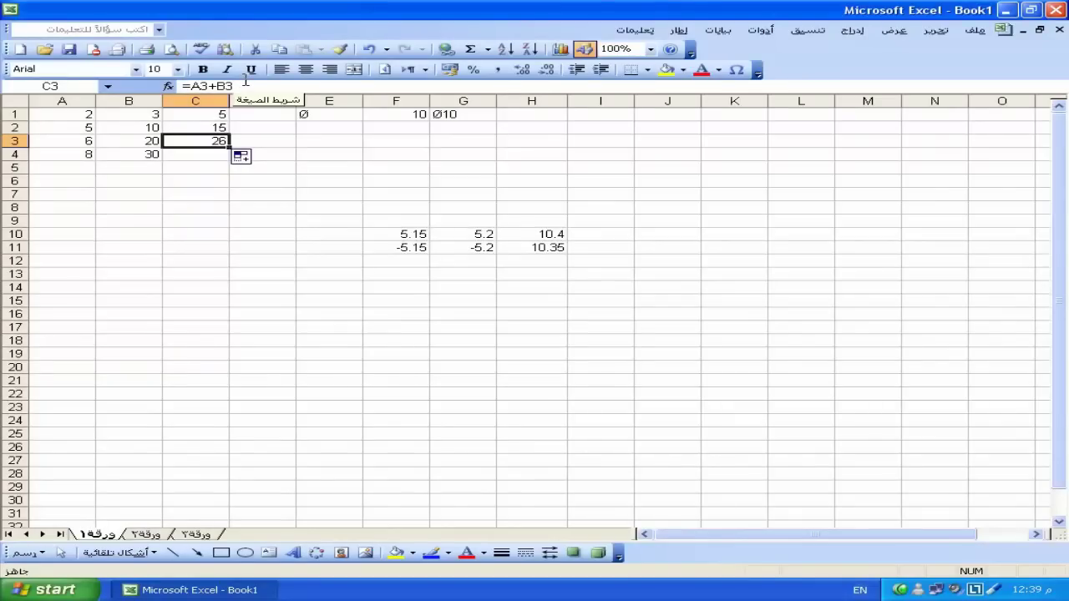
mouse_move(241, 160)
left_click_drag(230, 148, 233, 161)
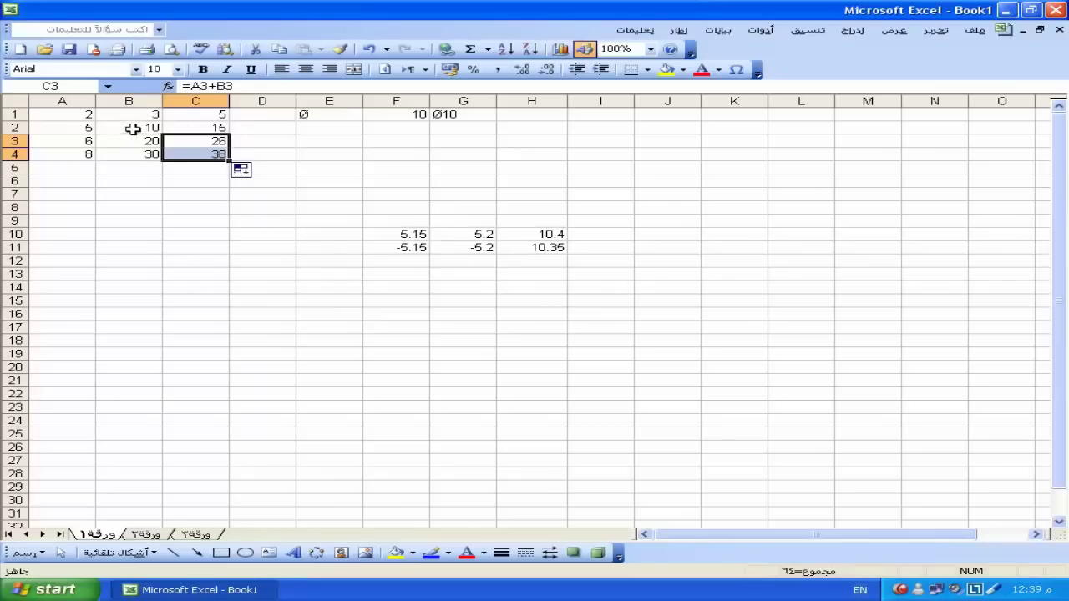
Undo the fill into C2:C4 and edit C1 to =A1+$B1, locking column B.
key("ctrl+z")
left_click(201, 117)
double_click(220, 113)
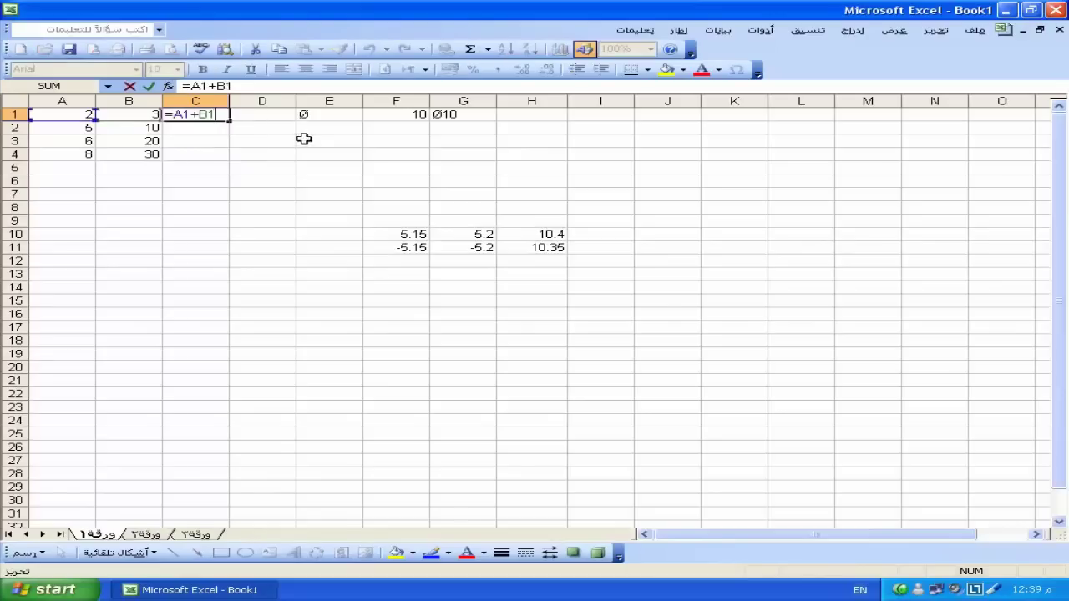
left_click(197, 115)
type("$B")
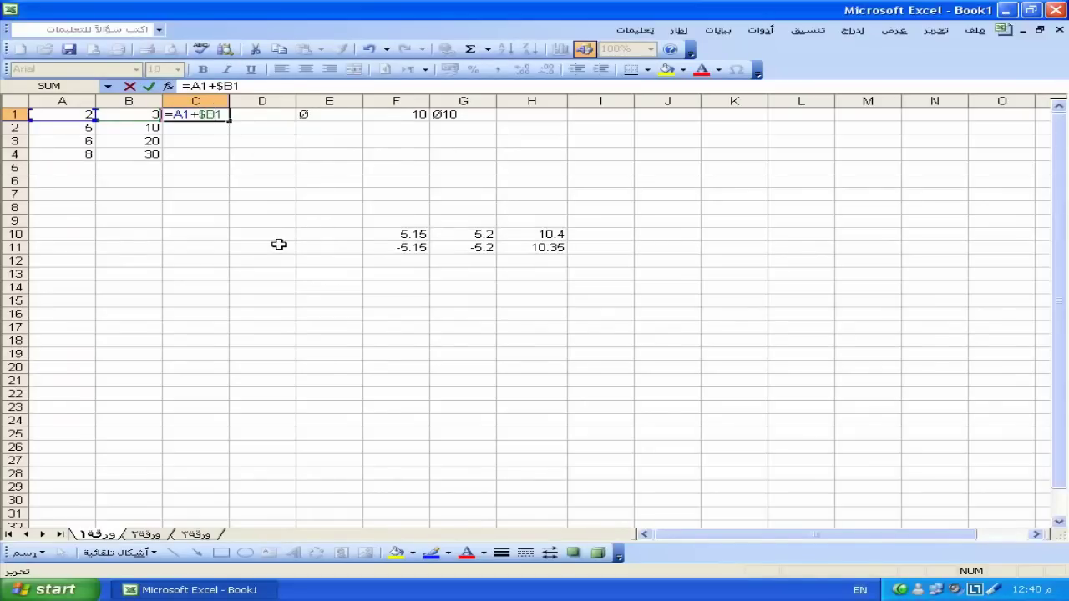
type("$")
key("Return")
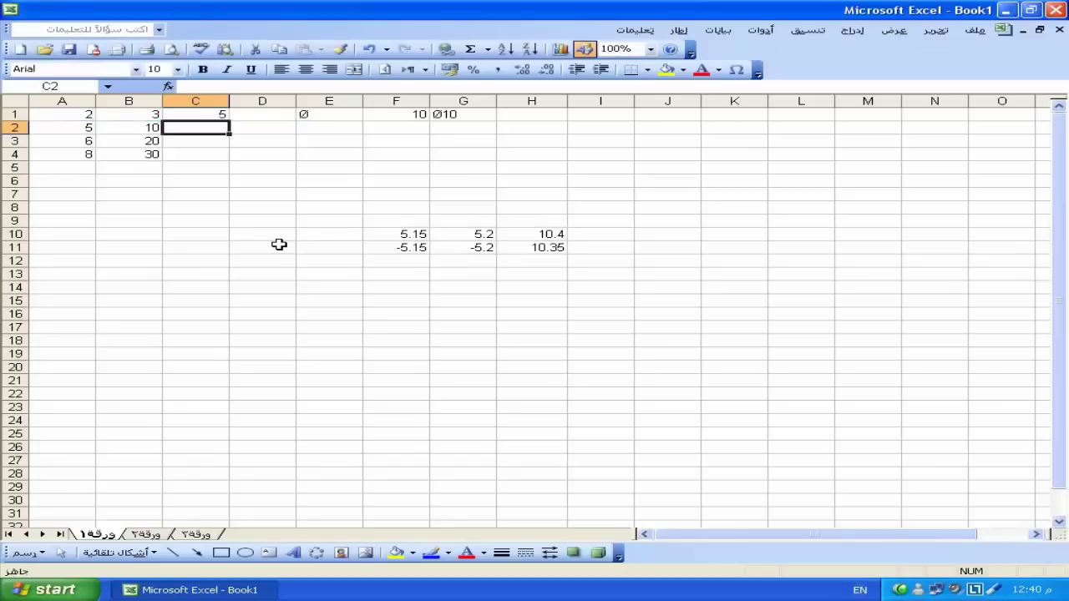